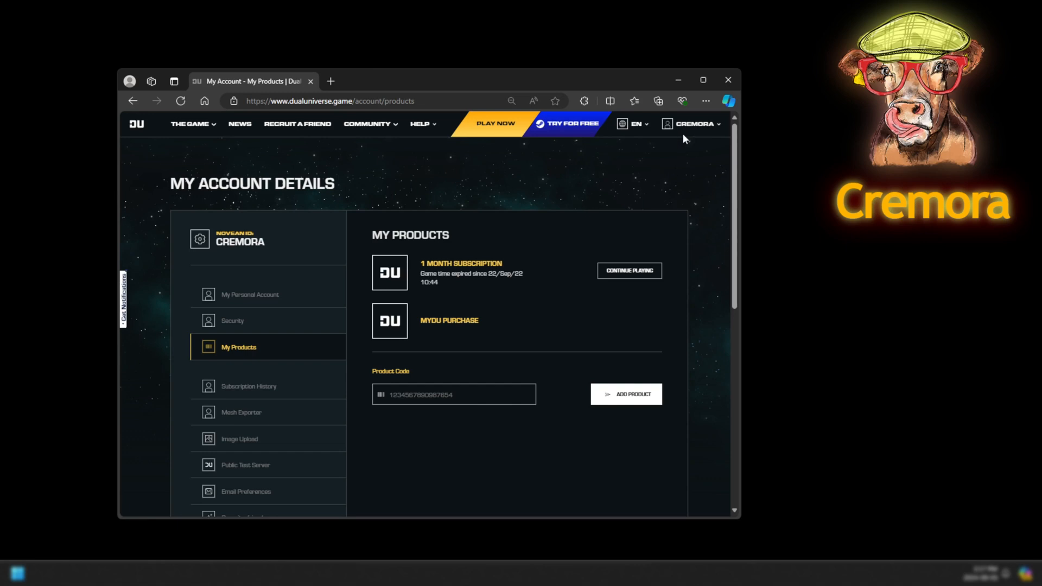
Go to the Get myDU and server files page and download the myDU server installer.
left_click(718, 126)
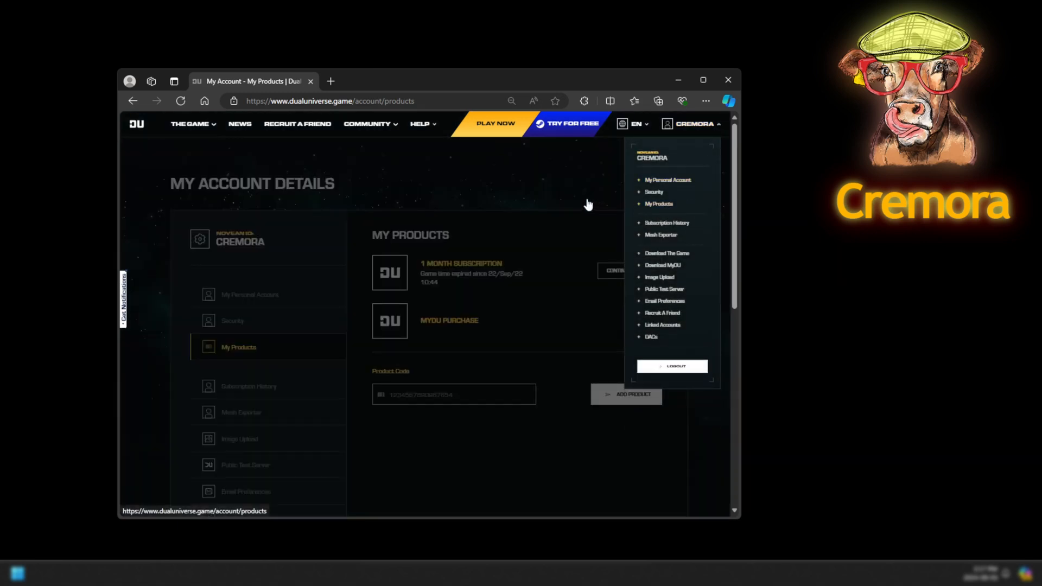
left_click(571, 199)
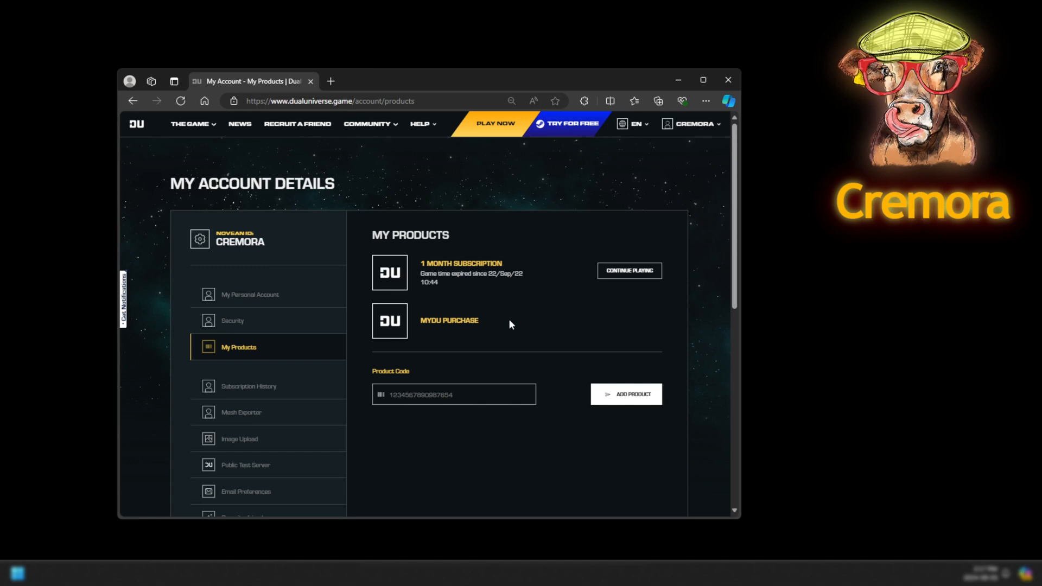
scroll(545, 321, "down", 5)
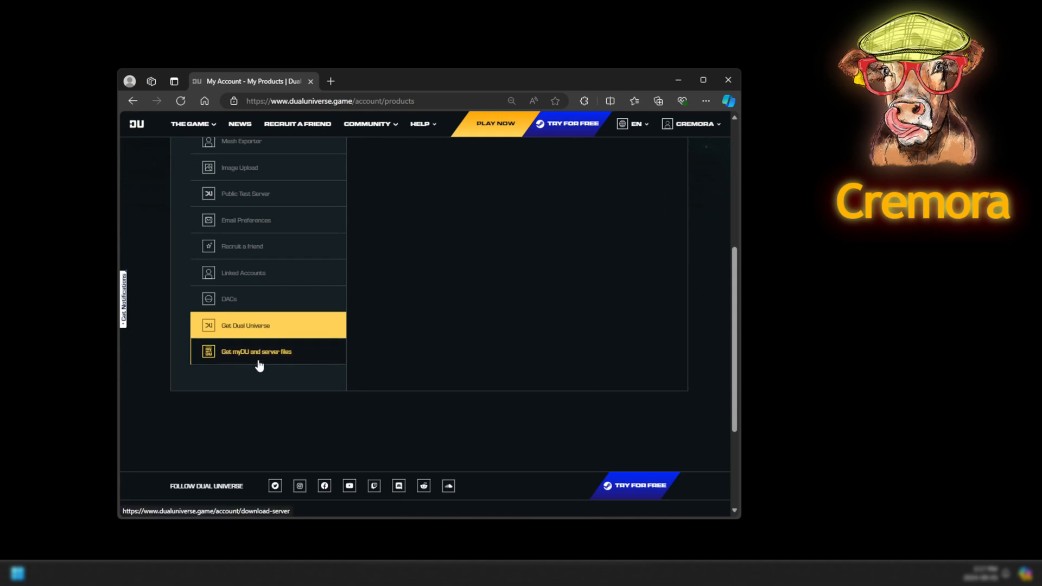
left_click(288, 357)
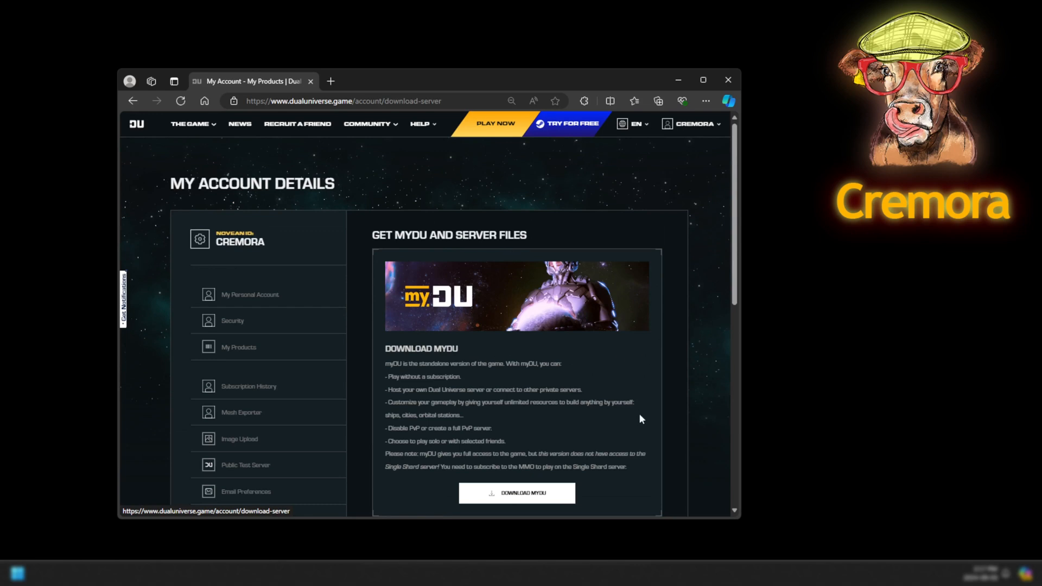
scroll(639, 413, "down", 4)
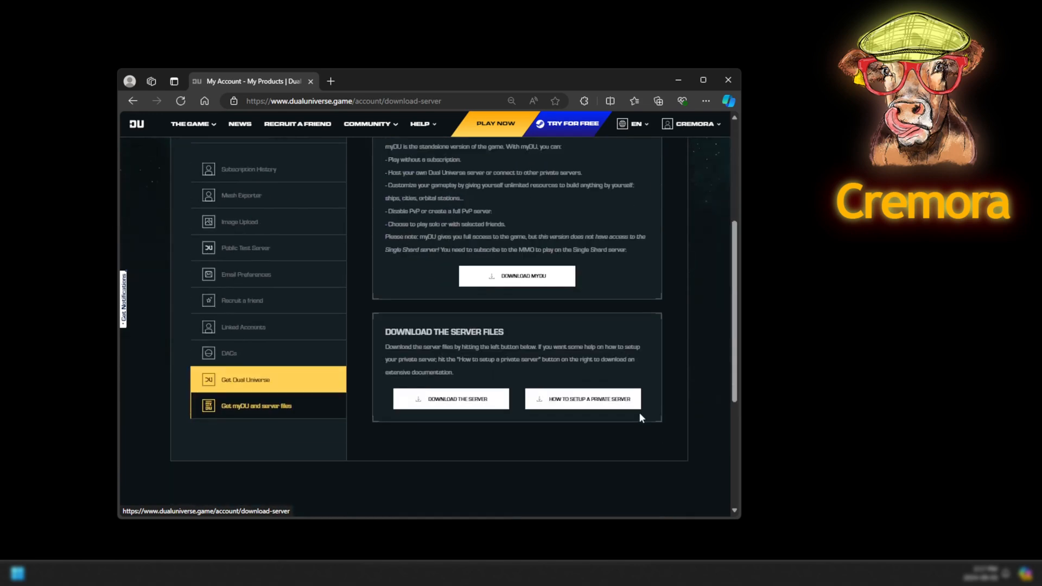
left_click(462, 404)
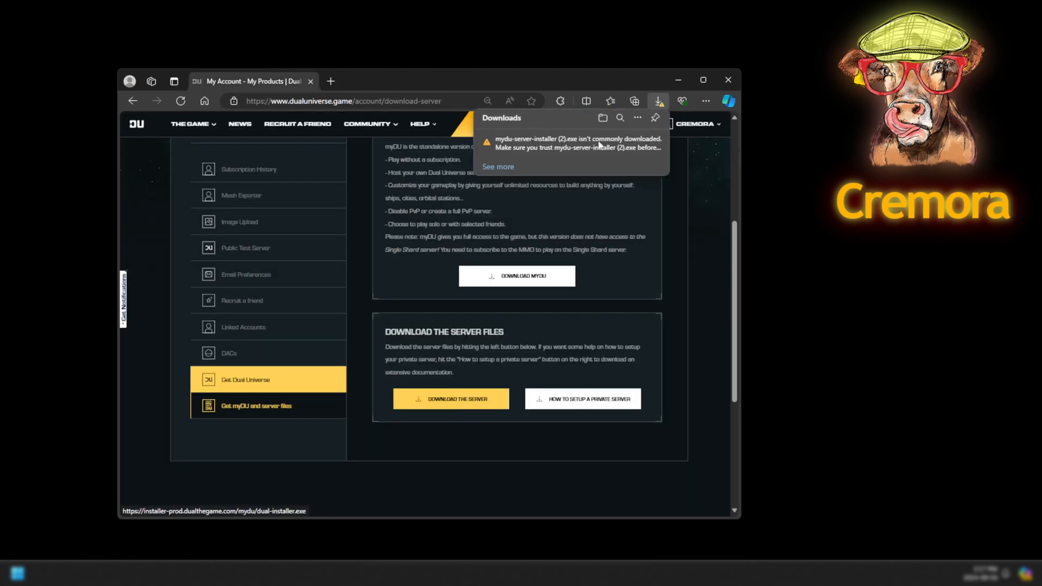
Keep the flagged mydu-server-installer (2).exe download despite the browser's warning.
left_click(508, 168)
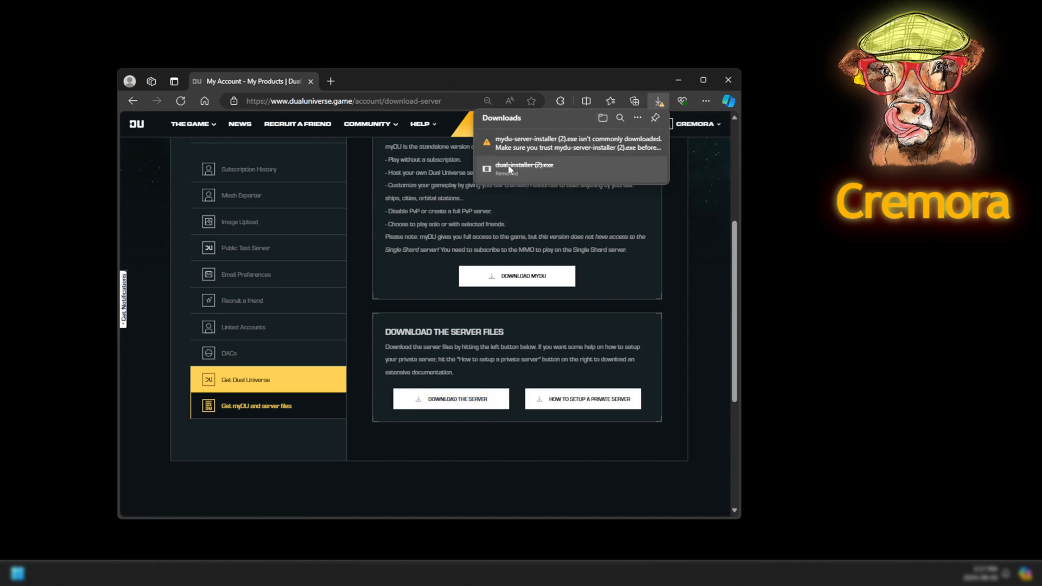
left_click(647, 144)
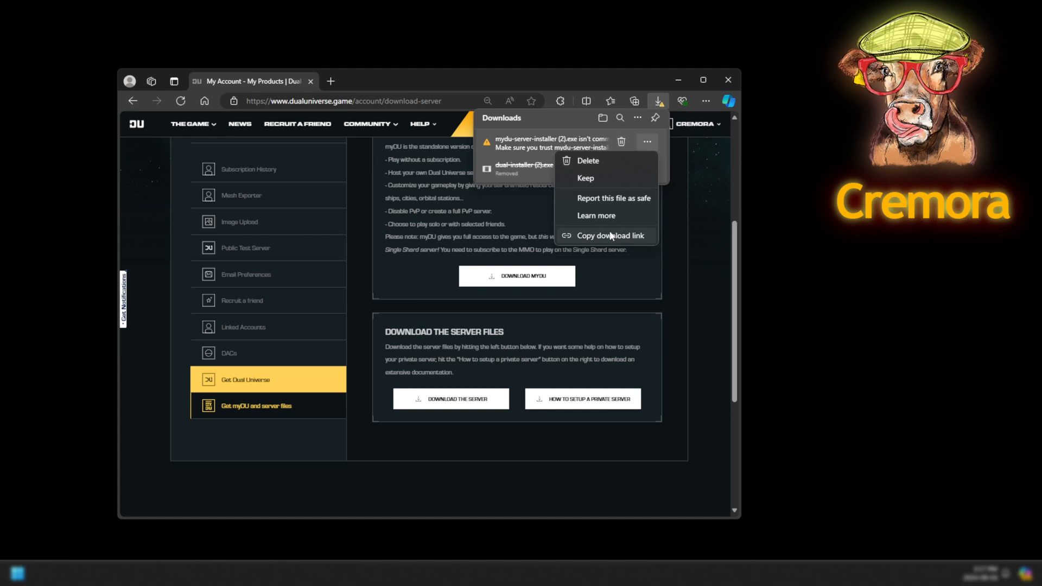
left_click(527, 142)
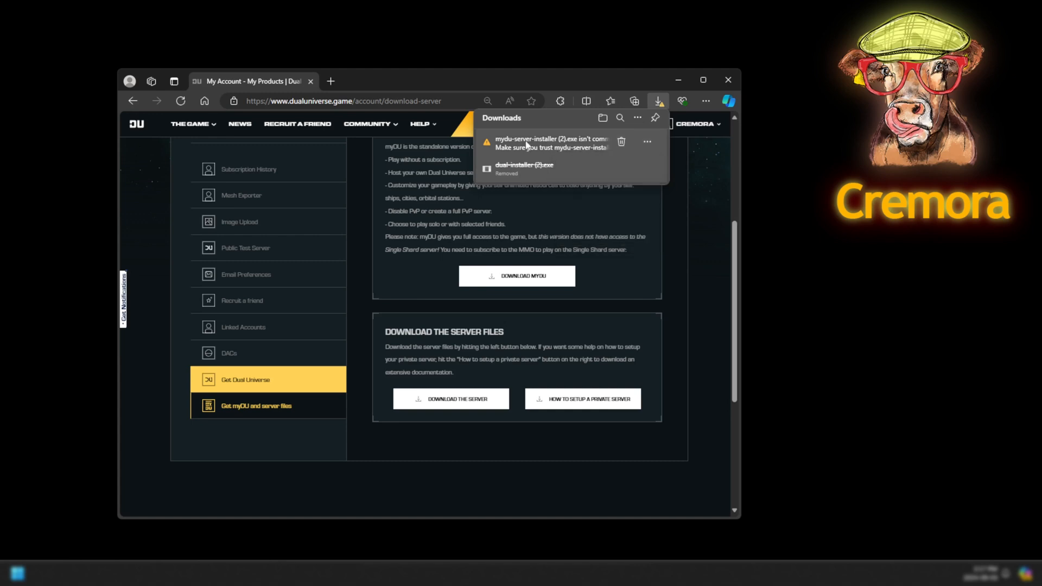
left_click(648, 144)
left_click(621, 178)
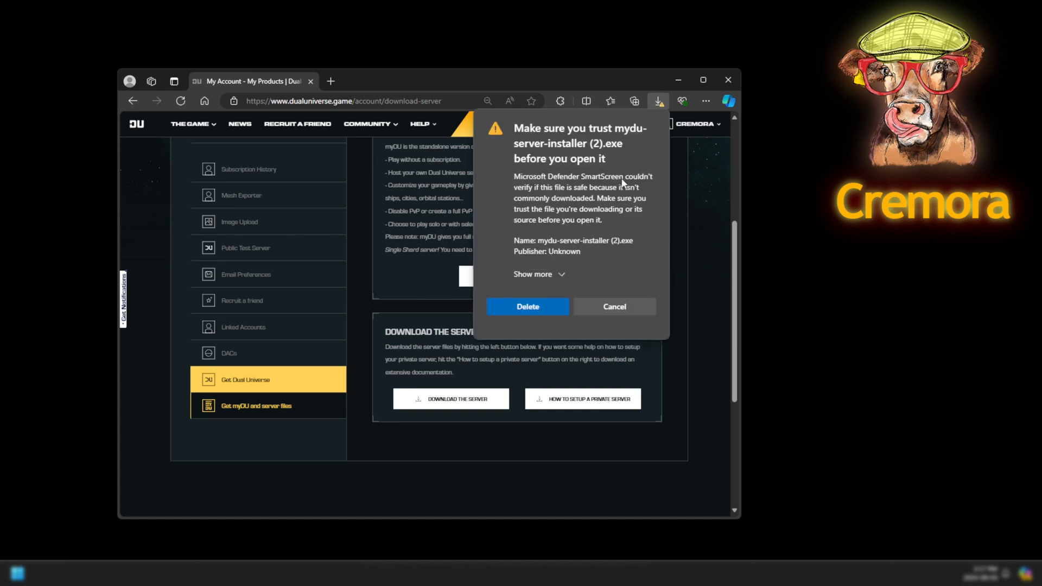
left_click(562, 274)
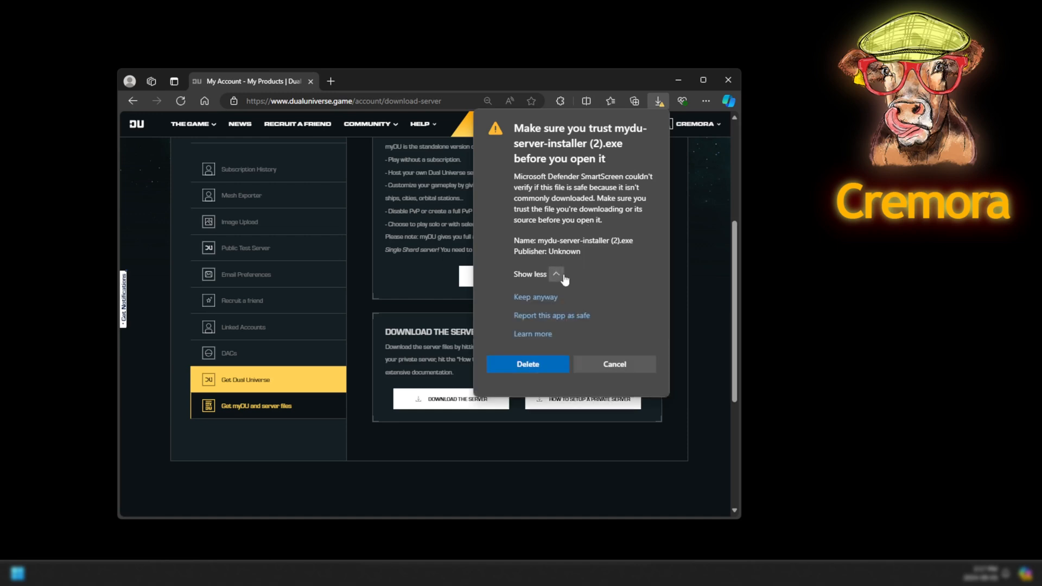
left_click(545, 298)
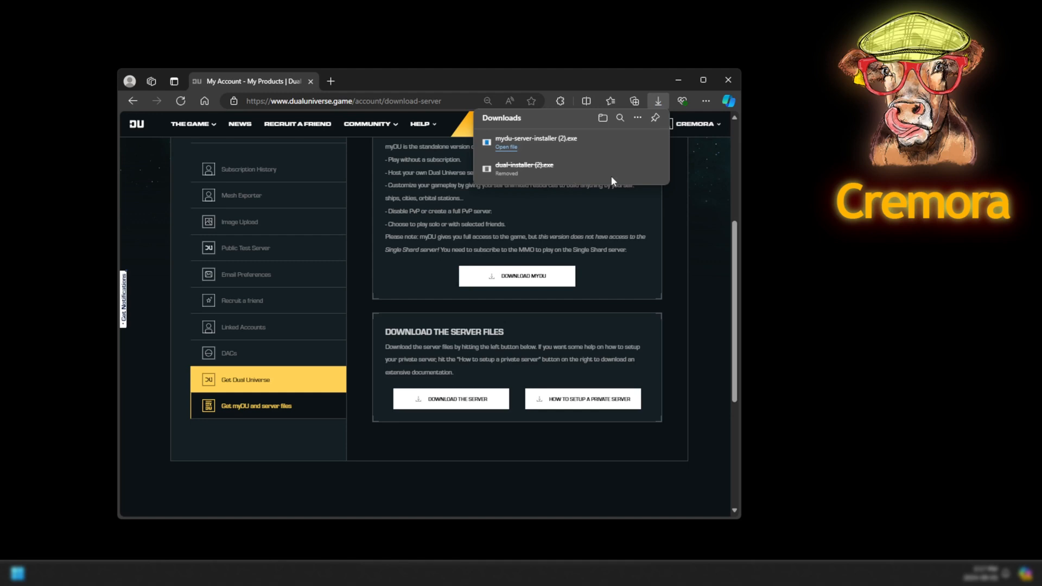
mouse_move(584, 140)
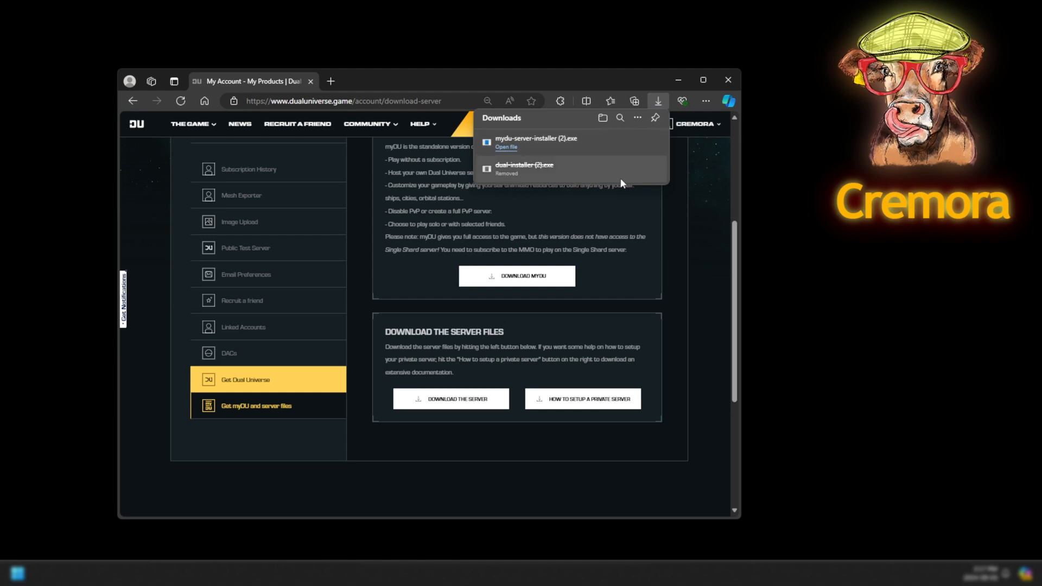
left_click(590, 311)
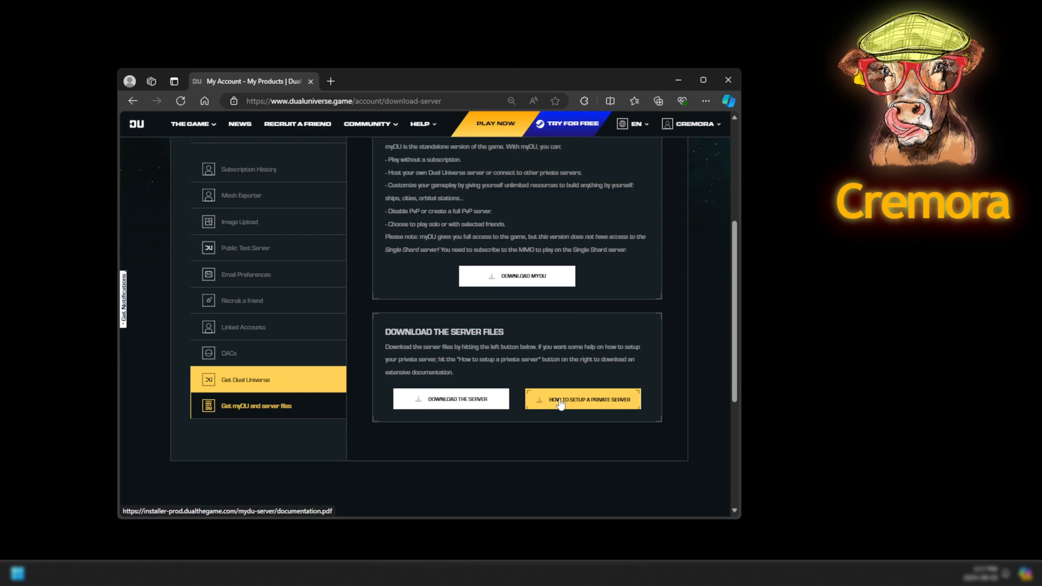
left_click(602, 406)
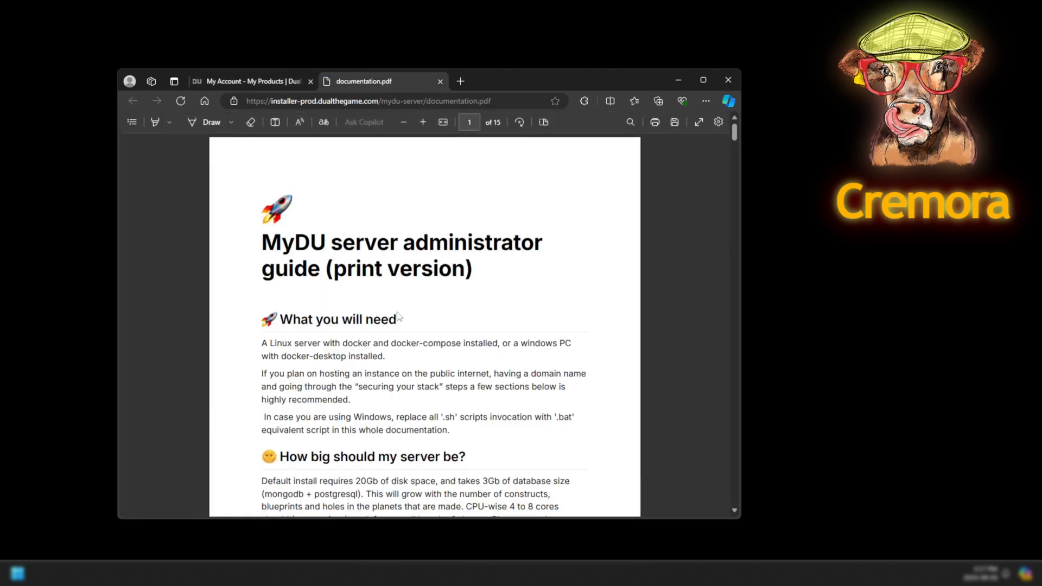
scroll(436, 346, "down", 2)
scroll(437, 347, "down", 10)
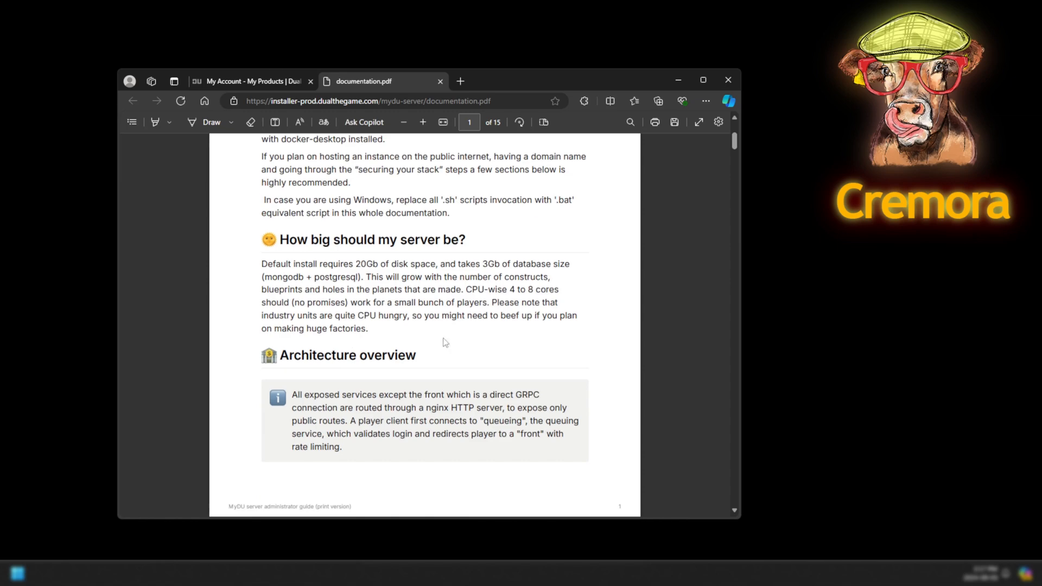
scroll(485, 410, "down", 12)
scroll(482, 392, "down", 4)
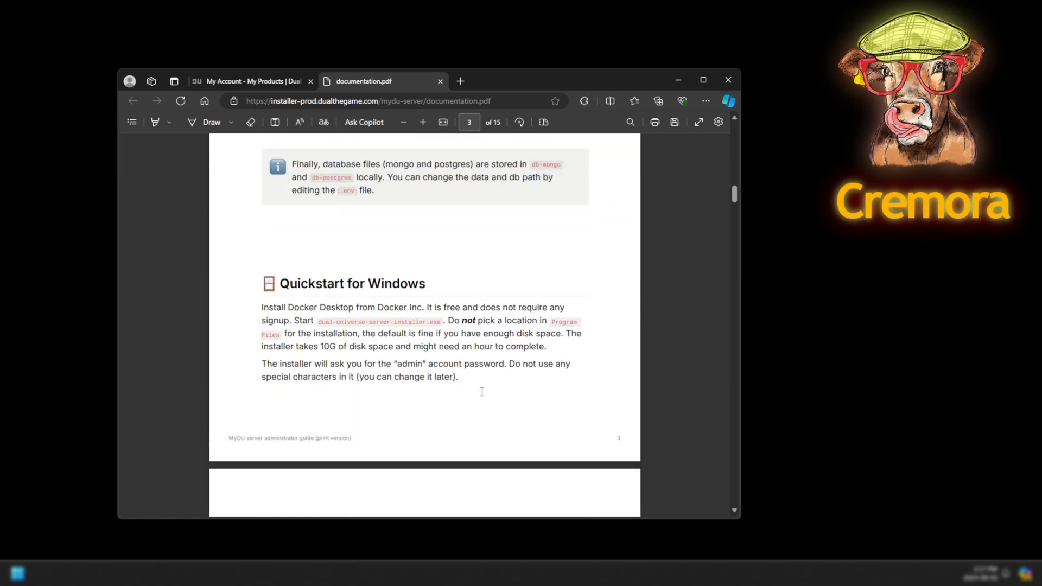
middle_click(394, 83)
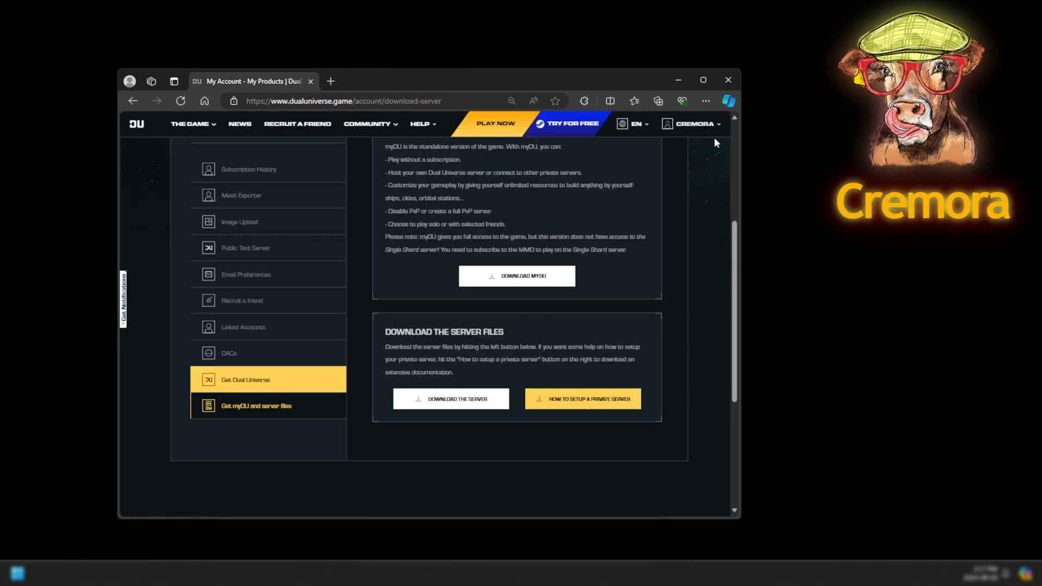
left_click(706, 102)
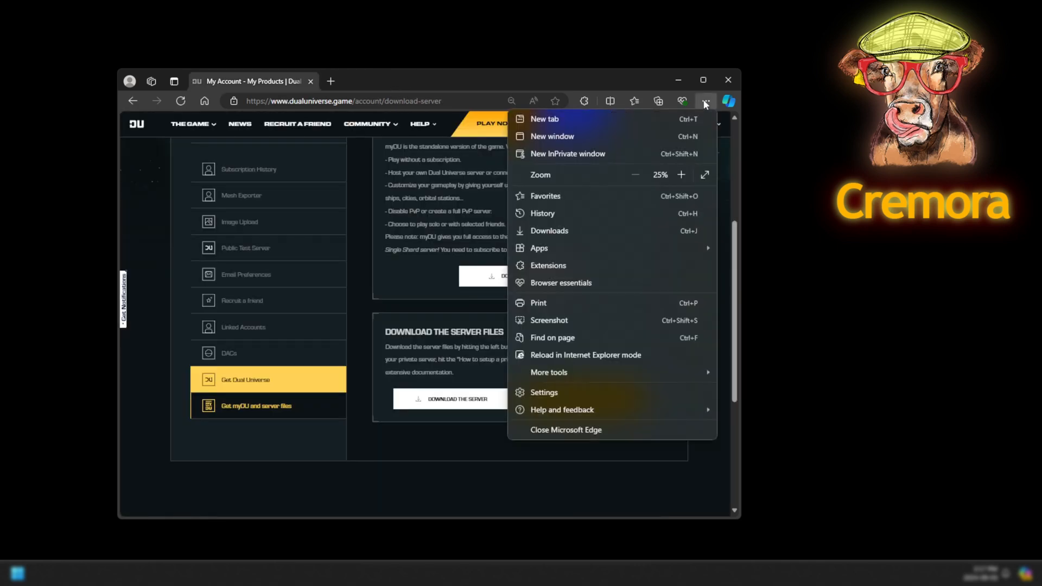
left_click(570, 229)
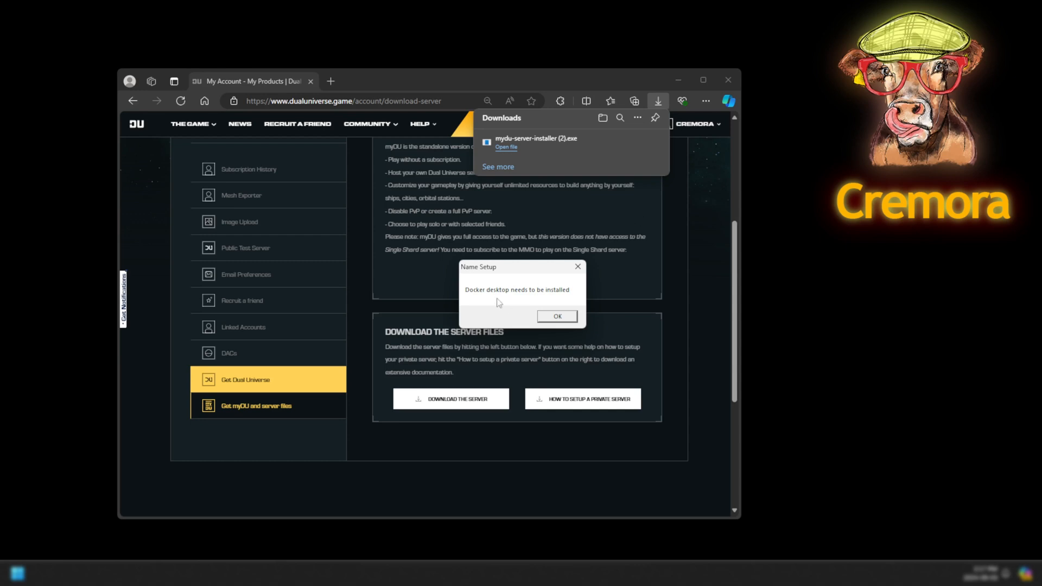
left_click(563, 319)
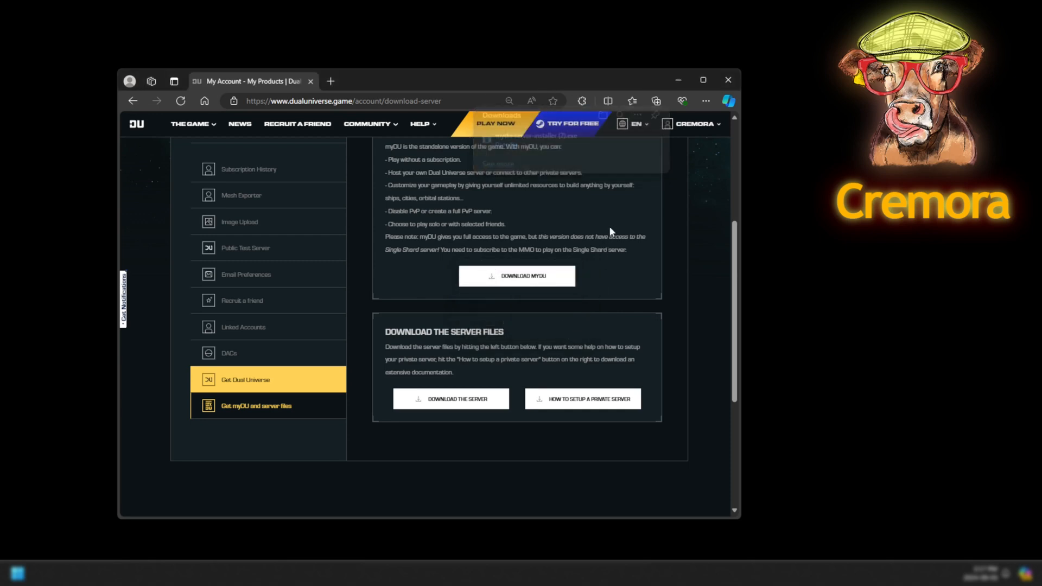
Download the 482 MB Docker Desktop installer for Windows AMD64 from Docker's product page.
mouse_move(424, 573)
left_click(446, 535)
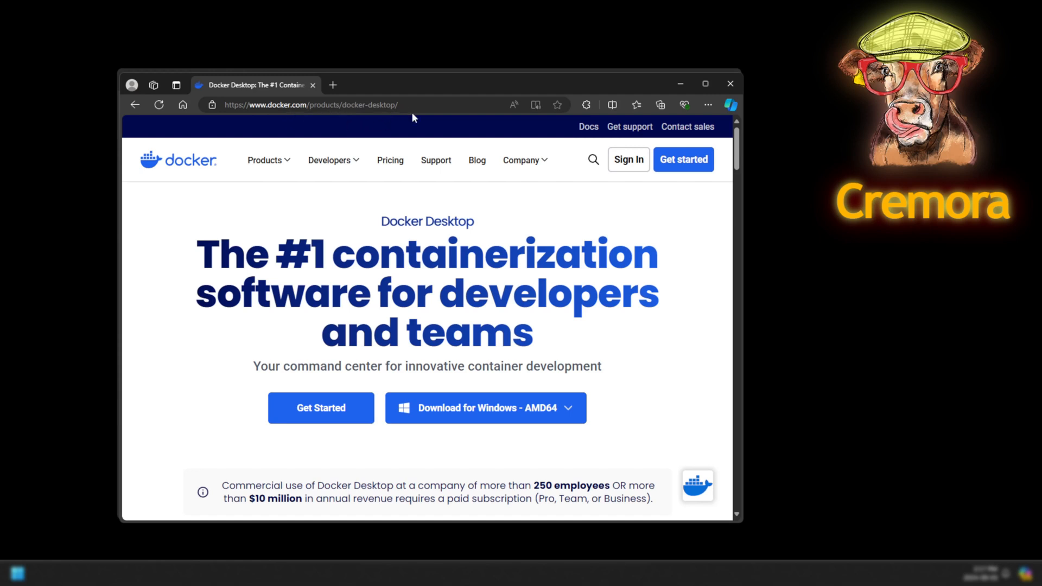
mouse_move(489, 416)
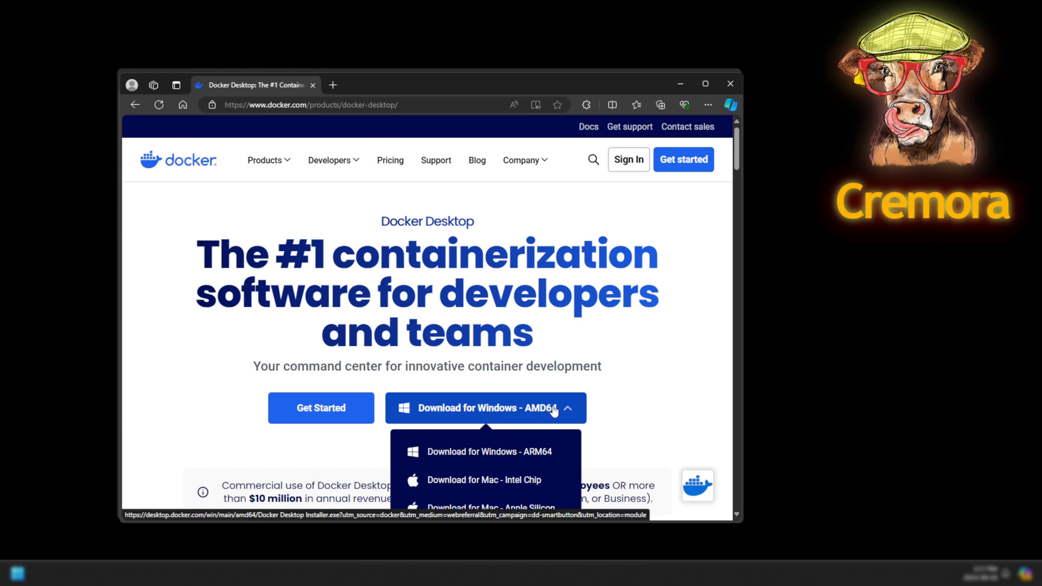
left_click(487, 415)
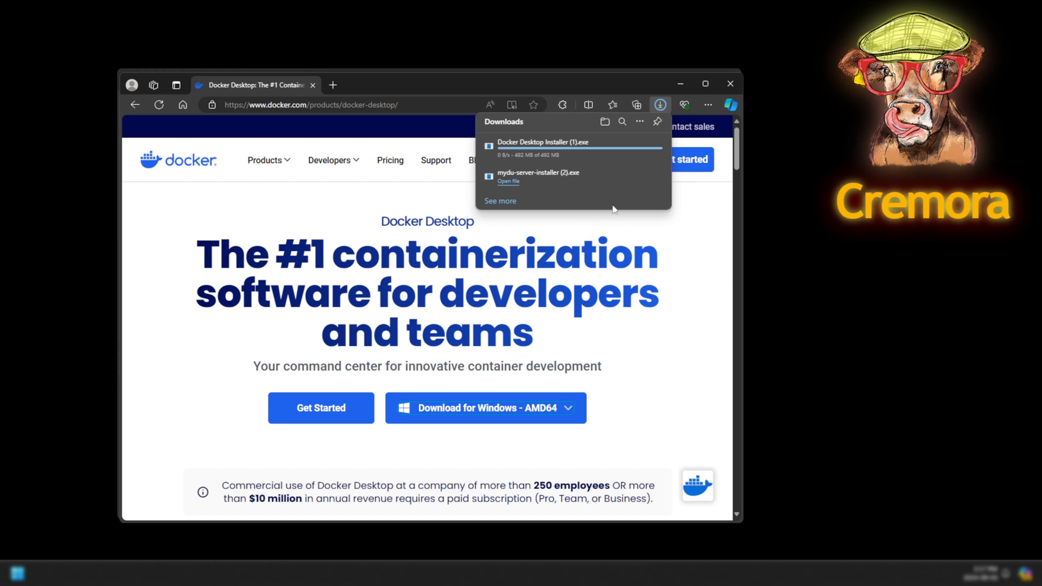
mouse_move(574, 155)
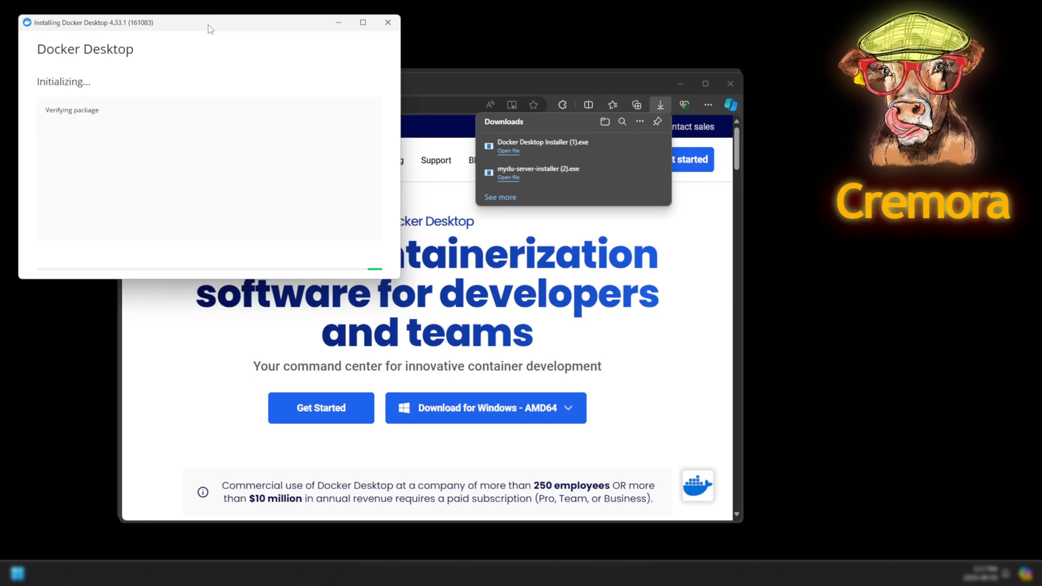
Install Docker Desktop 4.33.1 with WSL 2 and a desktop shortcut, then close the installer.
left_click_drag(209, 31, 470, 139)
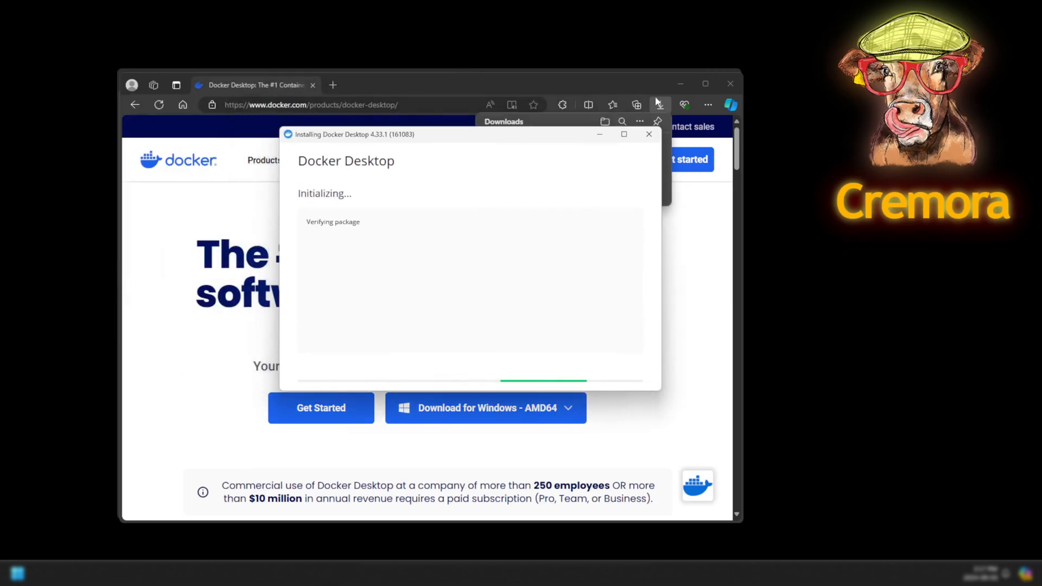
left_click(677, 81)
left_click(677, 80)
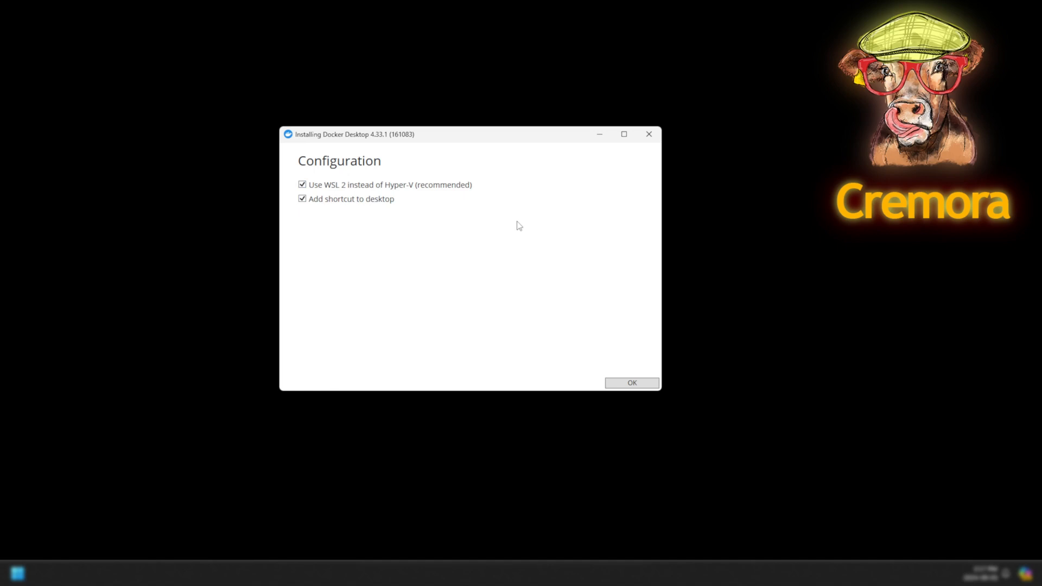
left_click(618, 389)
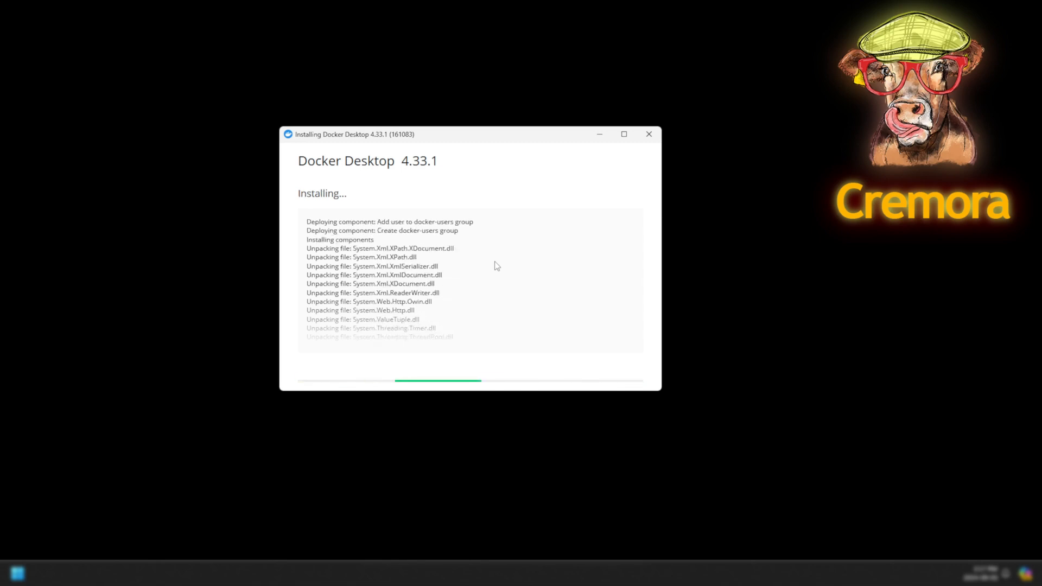
left_click(505, 284)
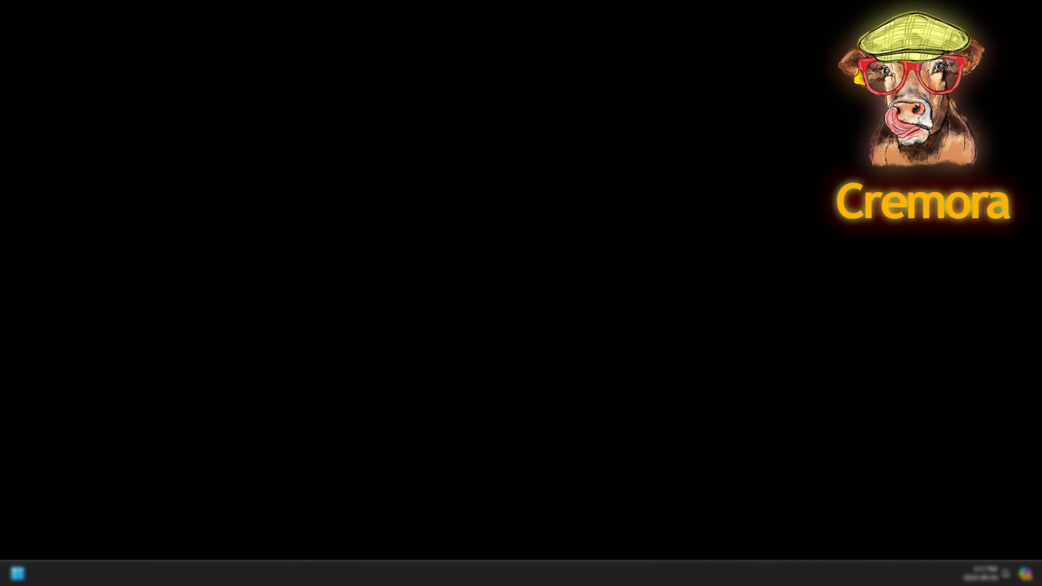
Launch Docker Desktop by searching 'dock' in the Start menu.
left_click(778, 573)
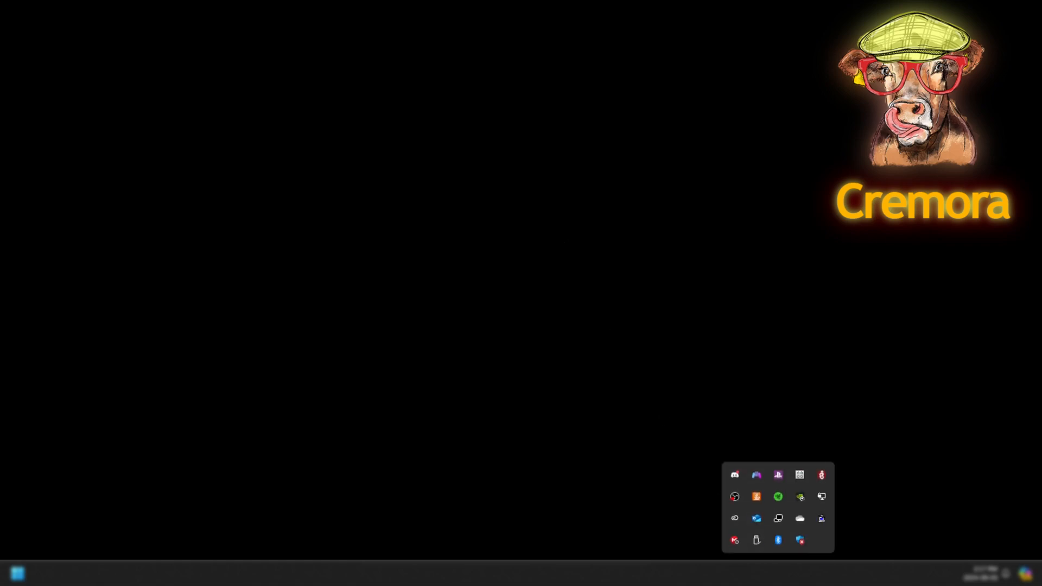
left_click(684, 511)
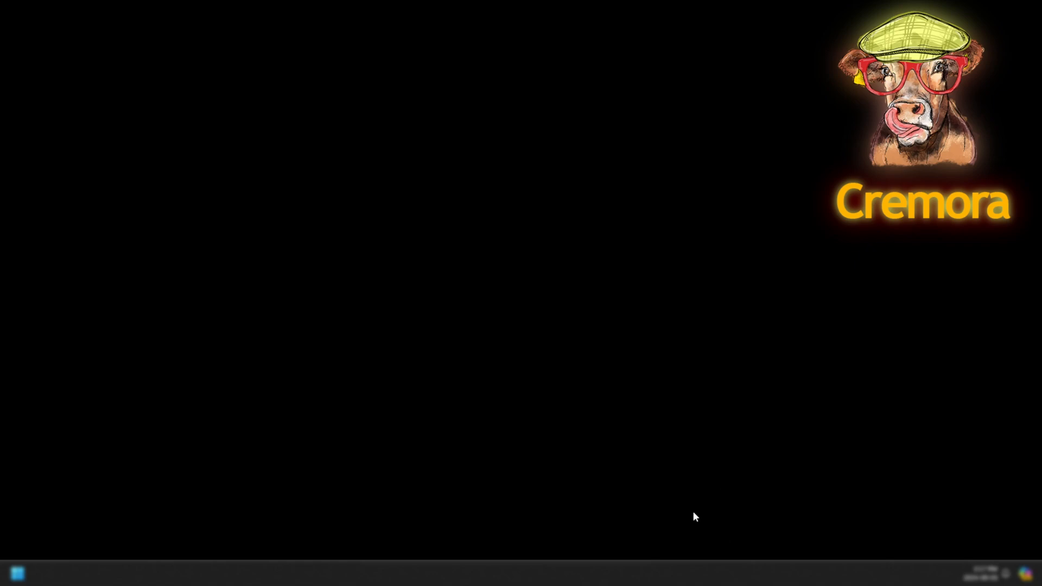
key("super")
type("dock")
key("Return")
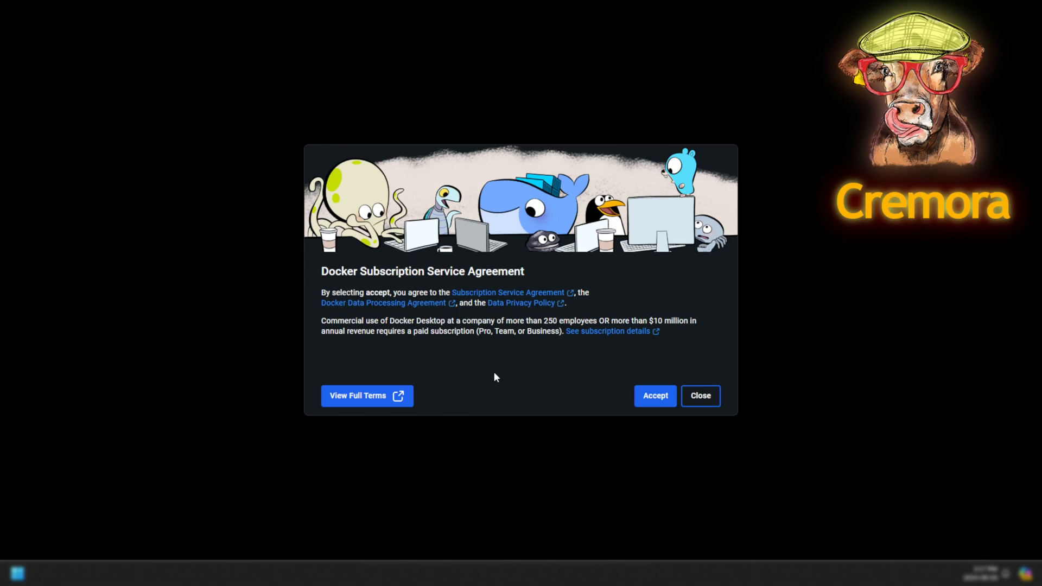
Accept the subscription agreement and skip the welcome, survey and sign-in screens.
left_click(650, 403)
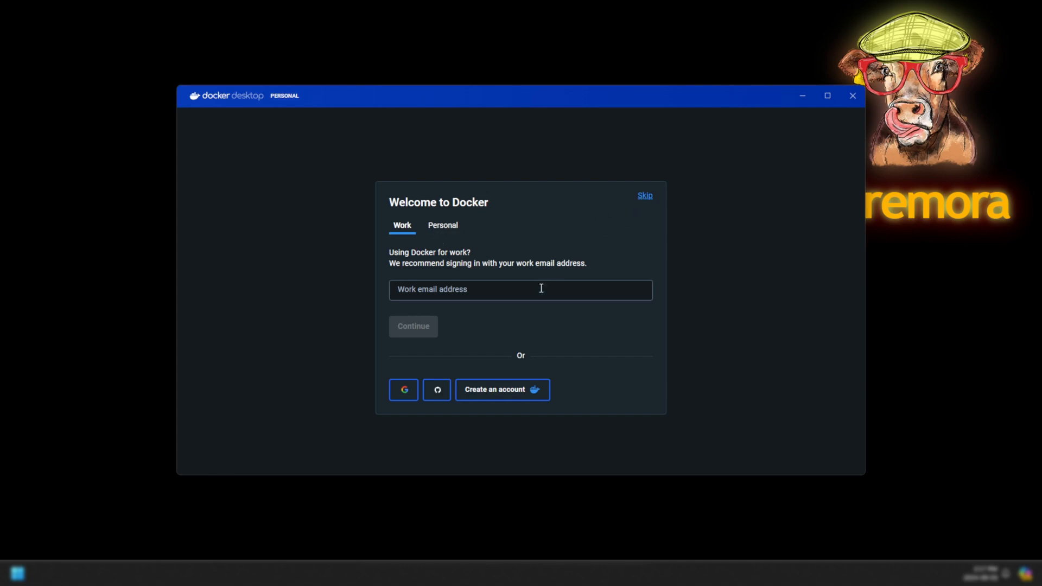
left_click(645, 196)
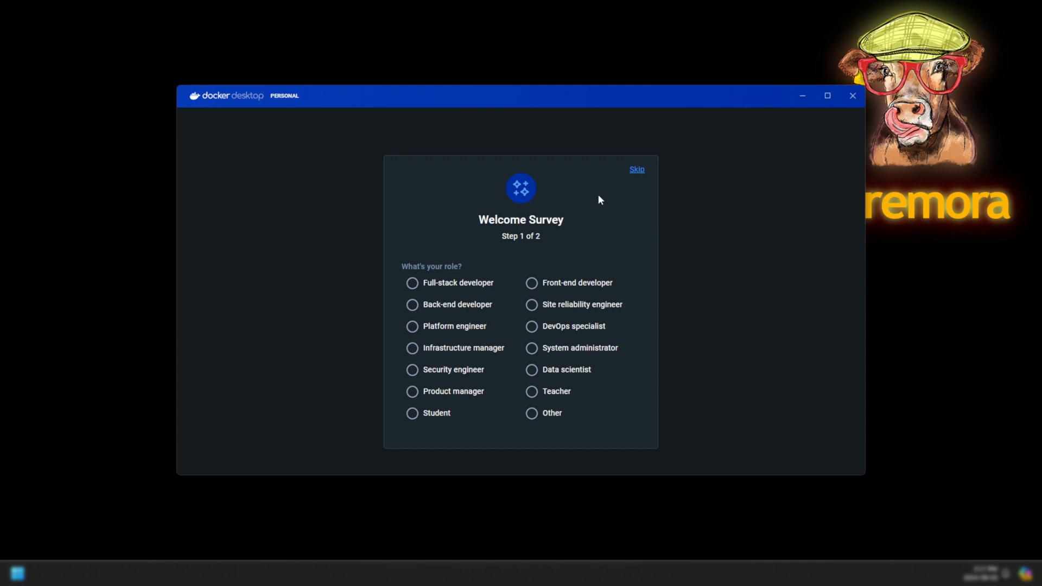
left_click(636, 169)
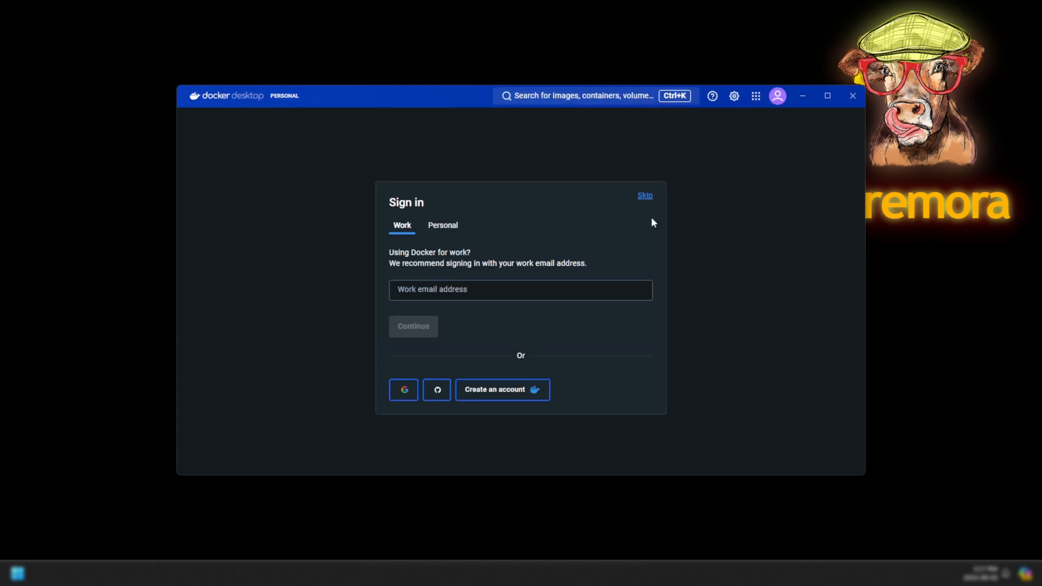
left_click(645, 197)
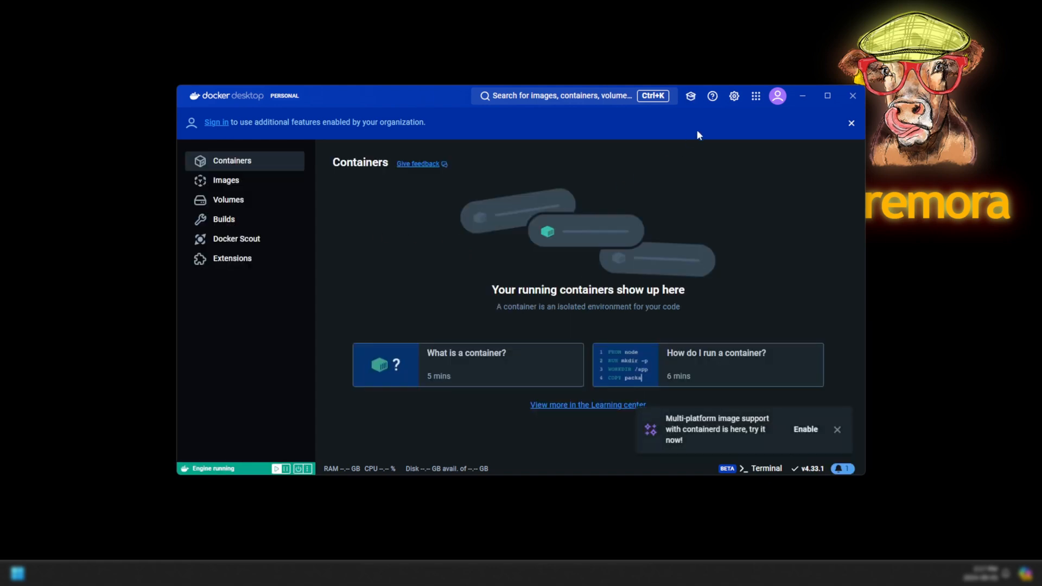
Check General settings for the WSL 2 based engine, then close the Docker Desktop window.
left_click(735, 97)
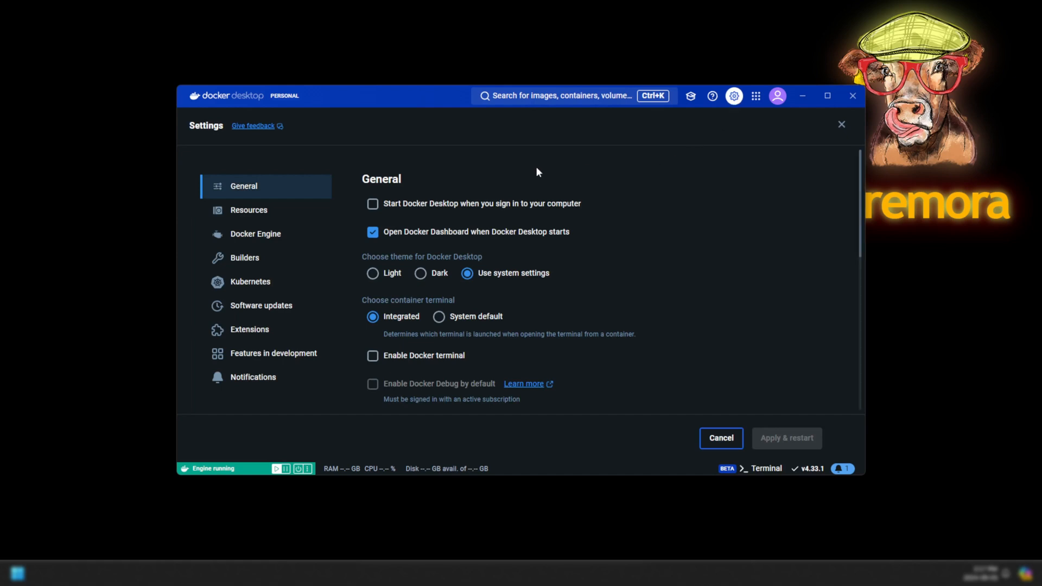
scroll(549, 274, "down", 4)
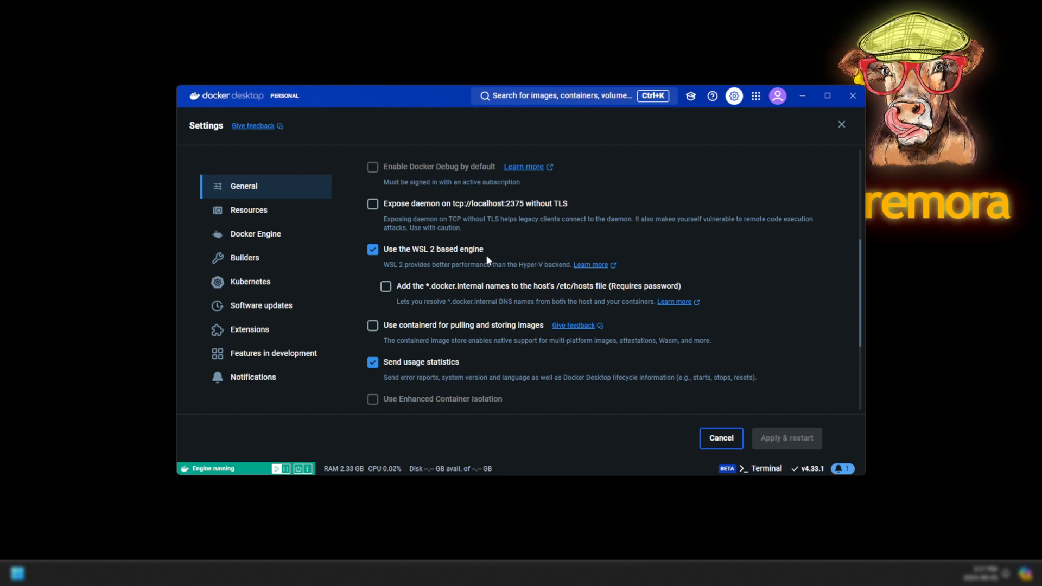
scroll(487, 256, "up", 4)
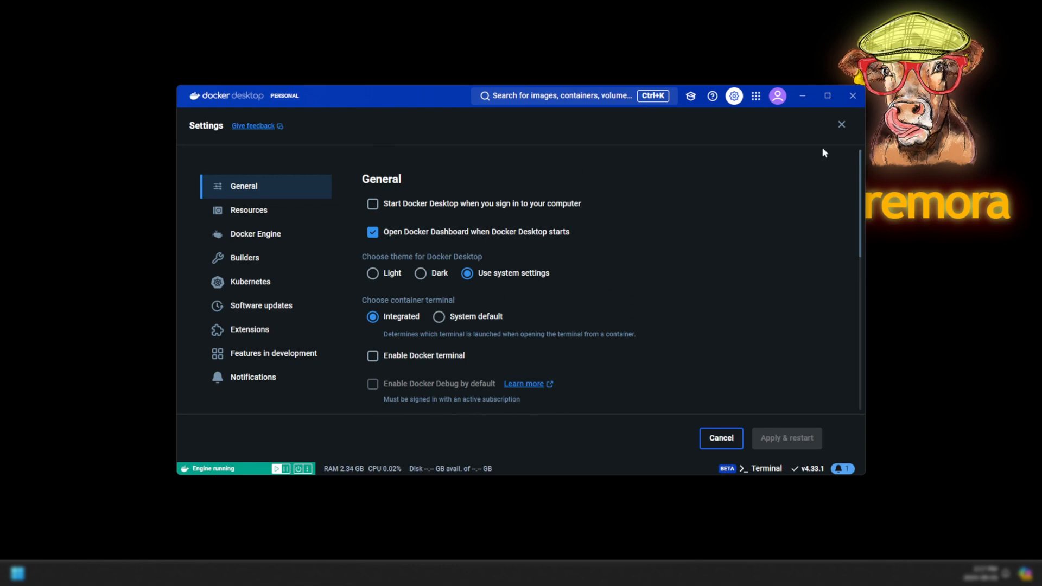
left_click(851, 97)
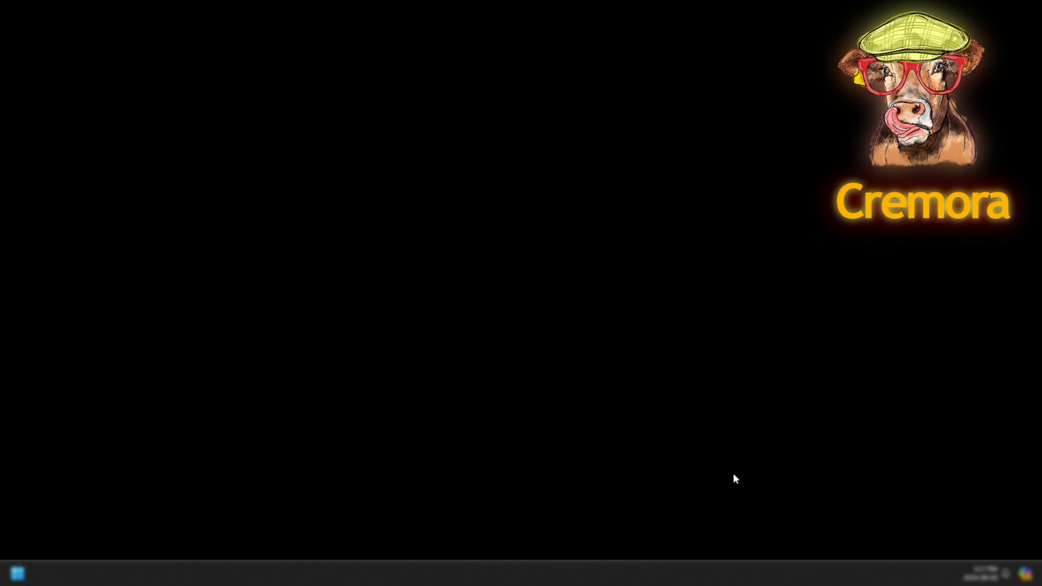
Confirm Docker runs in the background and launch mydu-server-installer from Edge's downloads.
left_click(777, 573)
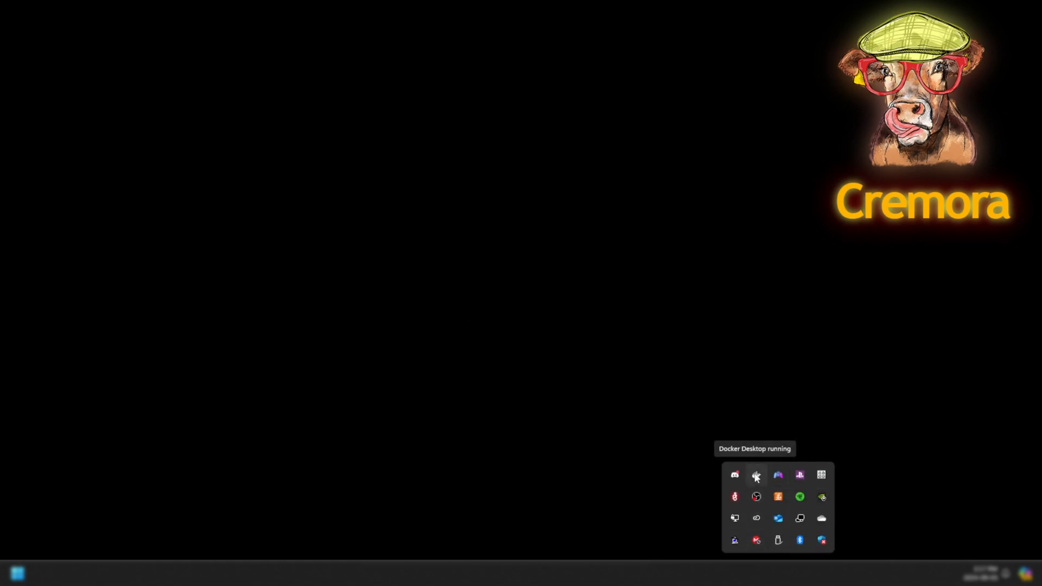
left_click(578, 434)
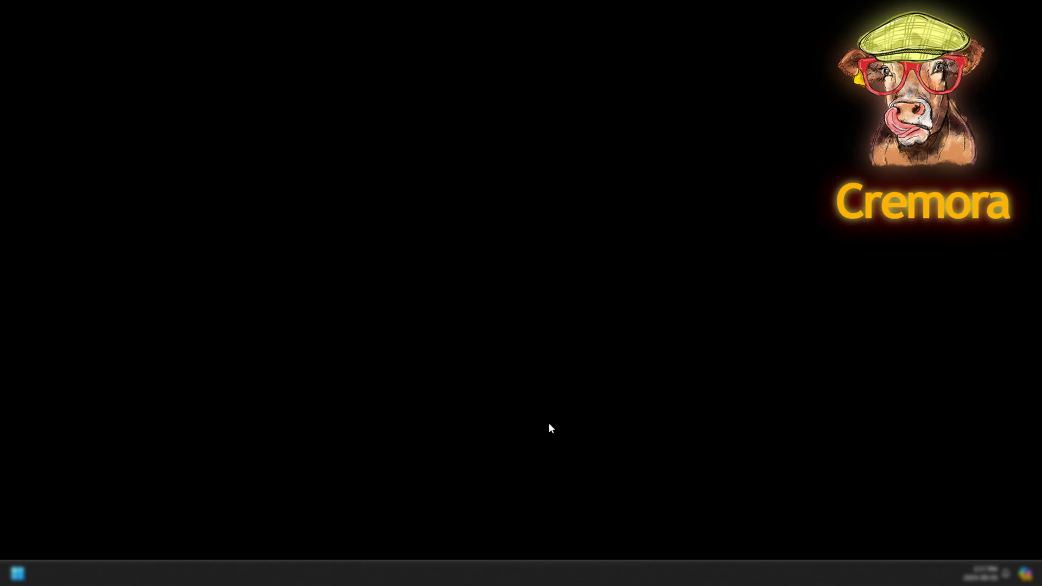
mouse_move(410, 576)
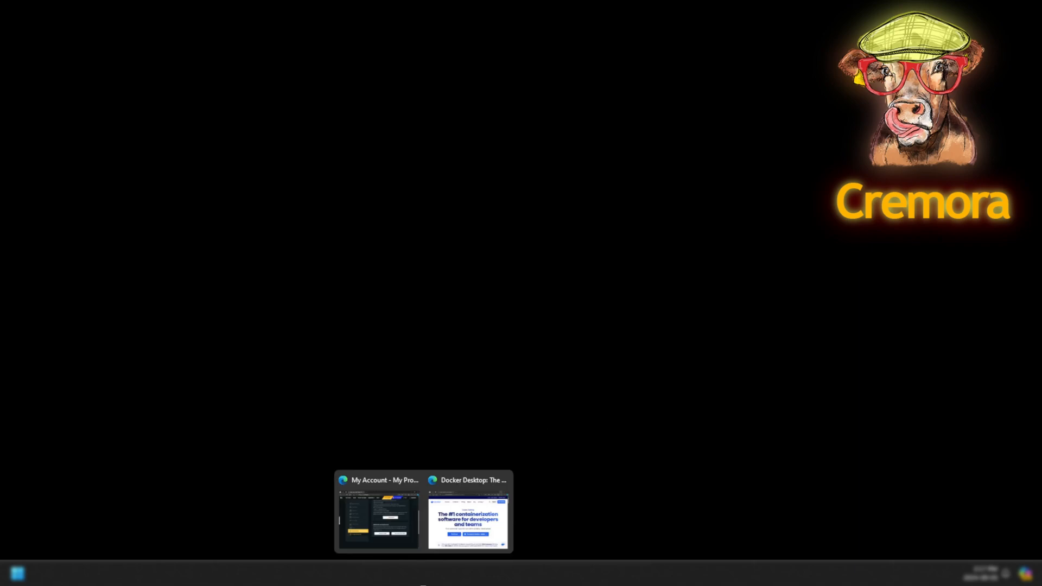
left_click(408, 542)
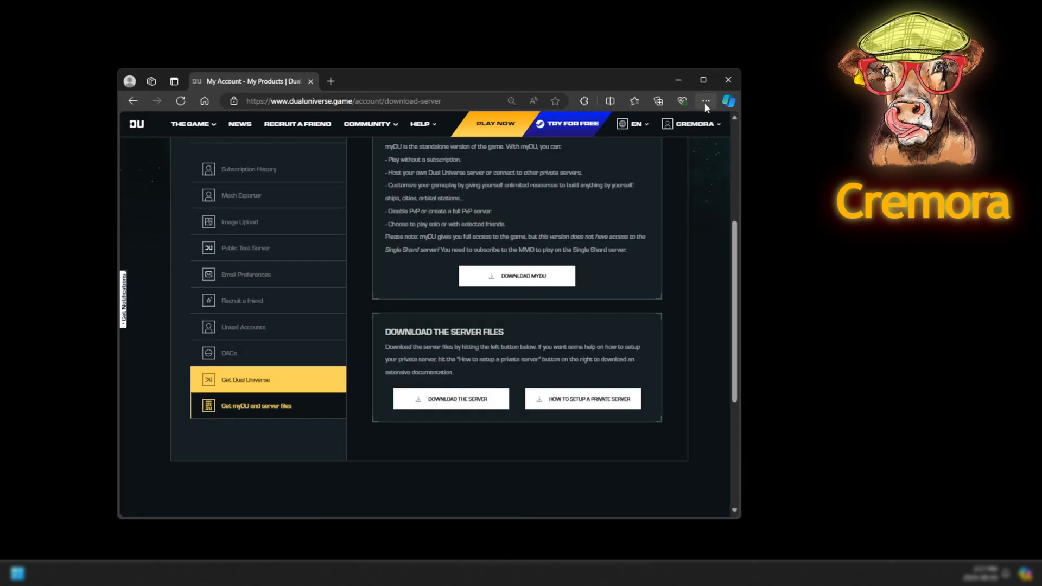
left_click(700, 104)
left_click(581, 227)
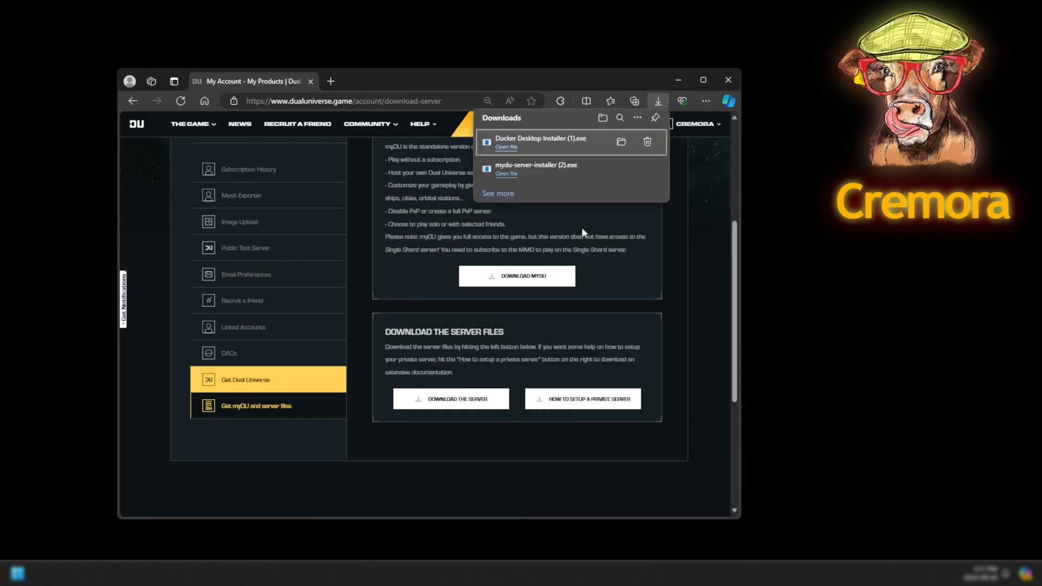
left_click(536, 167)
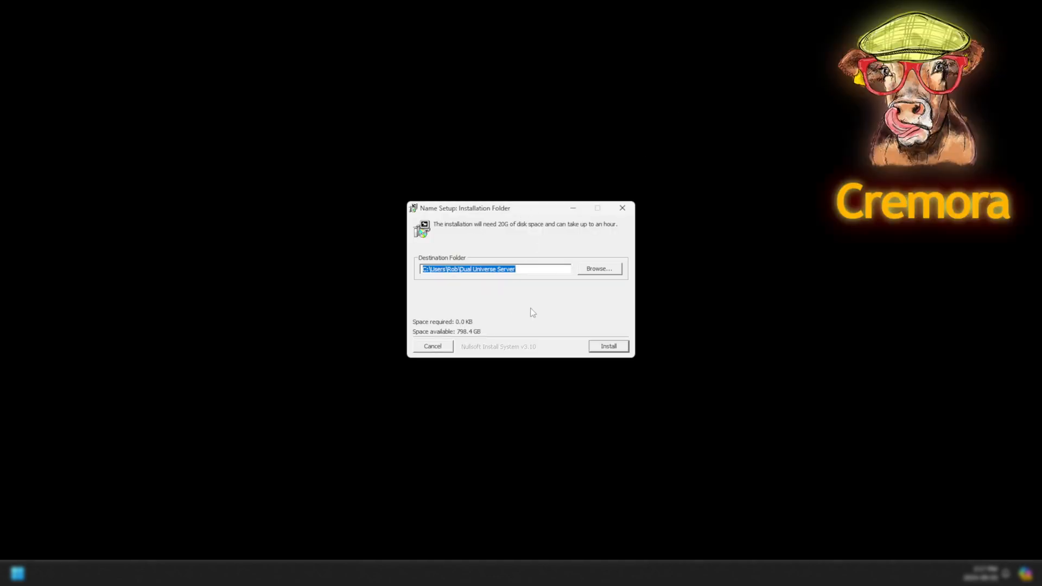
Install the server files into D:\Games\Dual Universe Server.
left_click(457, 270)
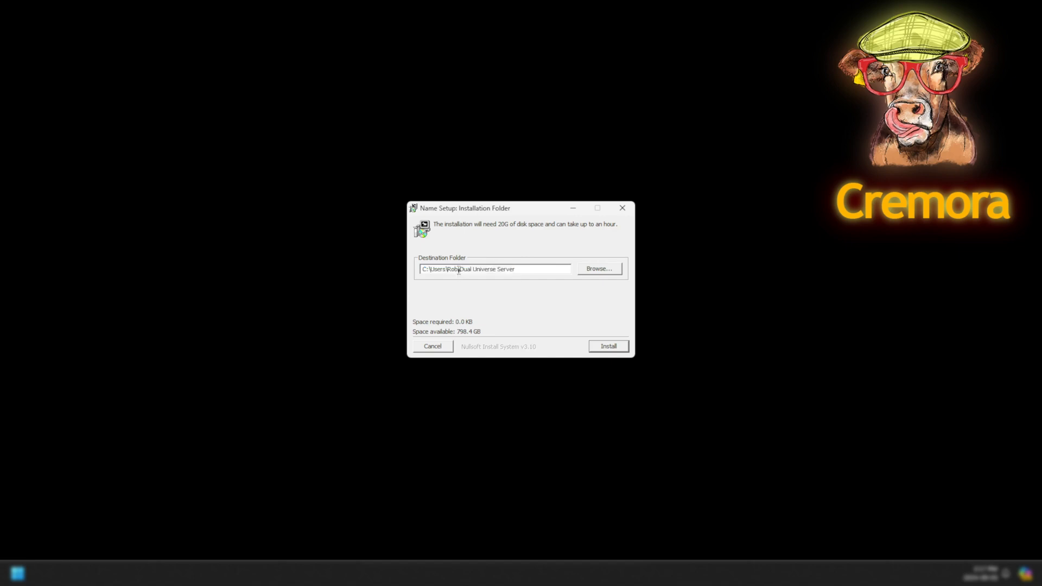
key("ctrl+shift+Left")
key("ctrl+shift+Left")
key("ctrl+shift+Left")
type("D:\\Games")
left_click(609, 346)
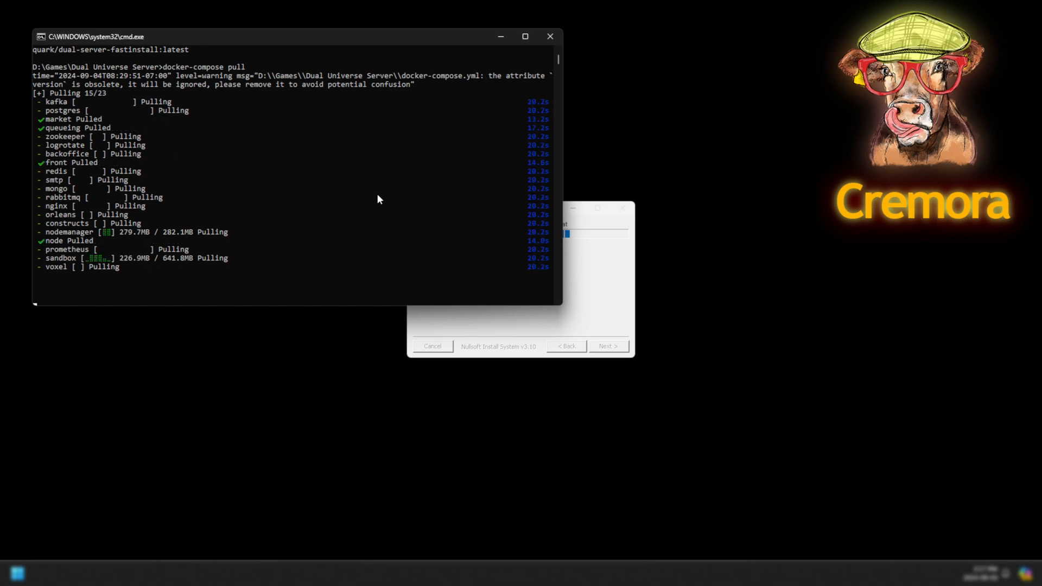
Let all 23 service images finish pulling, then dismiss the pause prompt to close Command Prompt.
mouse_move(185, 573)
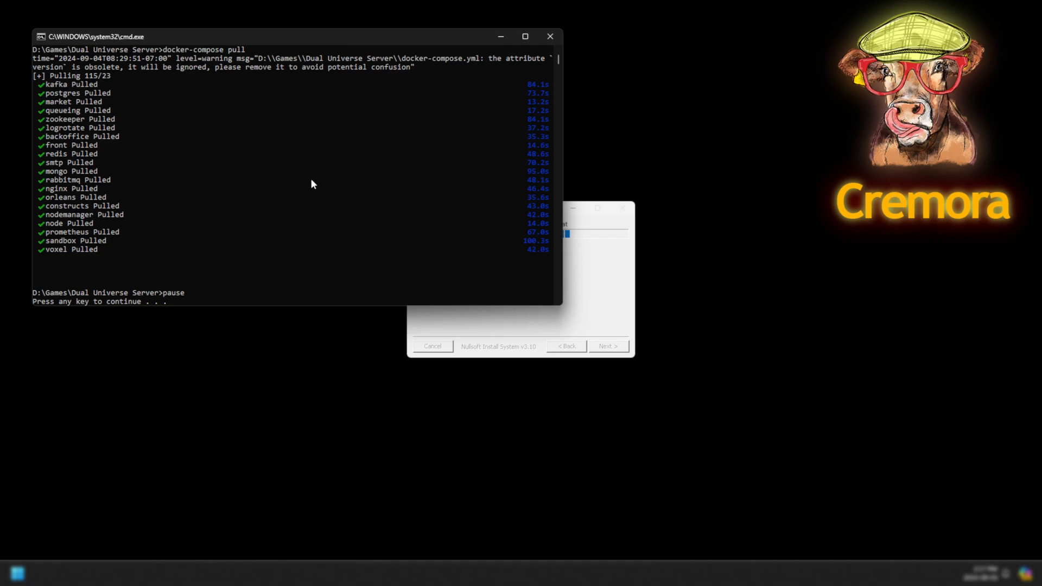
key("Return")
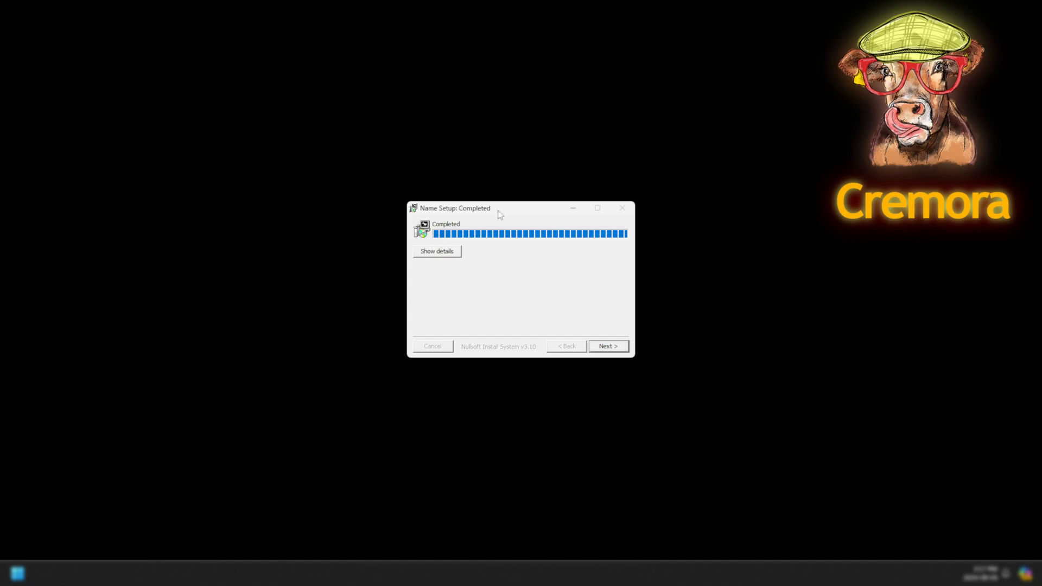
Enter the admin password, choose server IP 192.168.1.87, finish setup and close the installer.
left_click(608, 346)
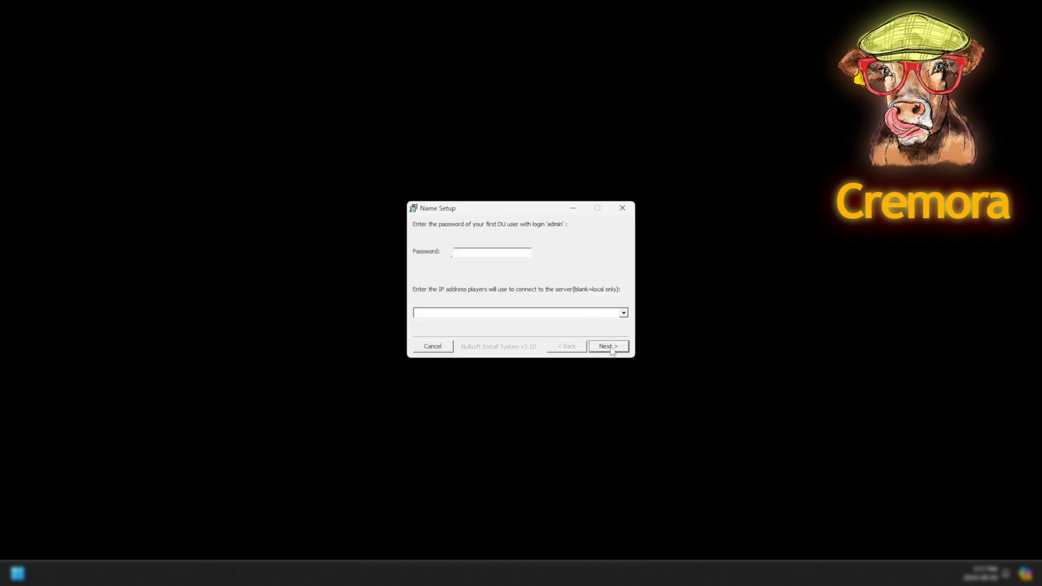
left_click(491, 253)
type("admin")
left_click(625, 313)
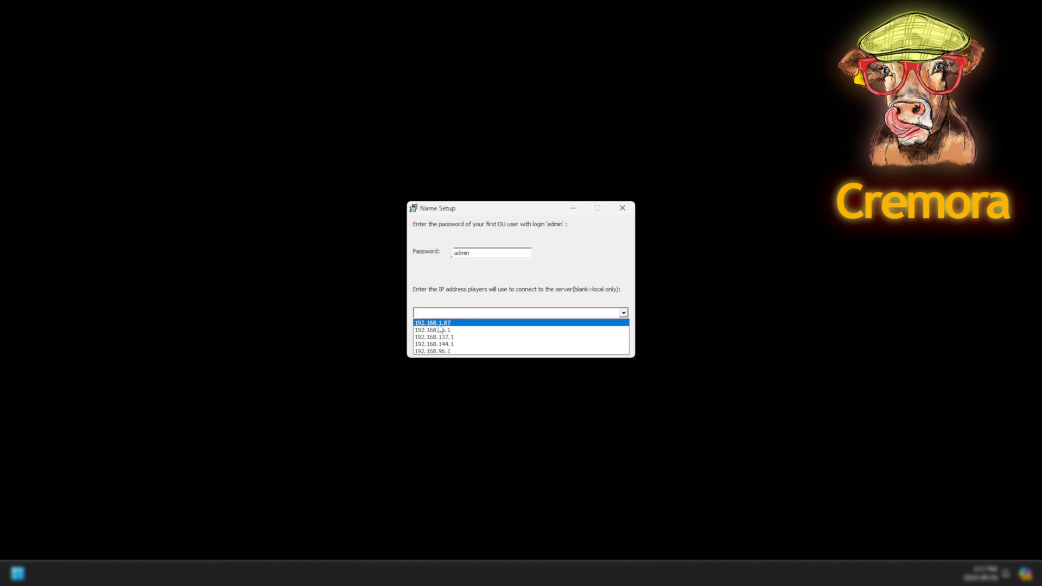
left_click(457, 324)
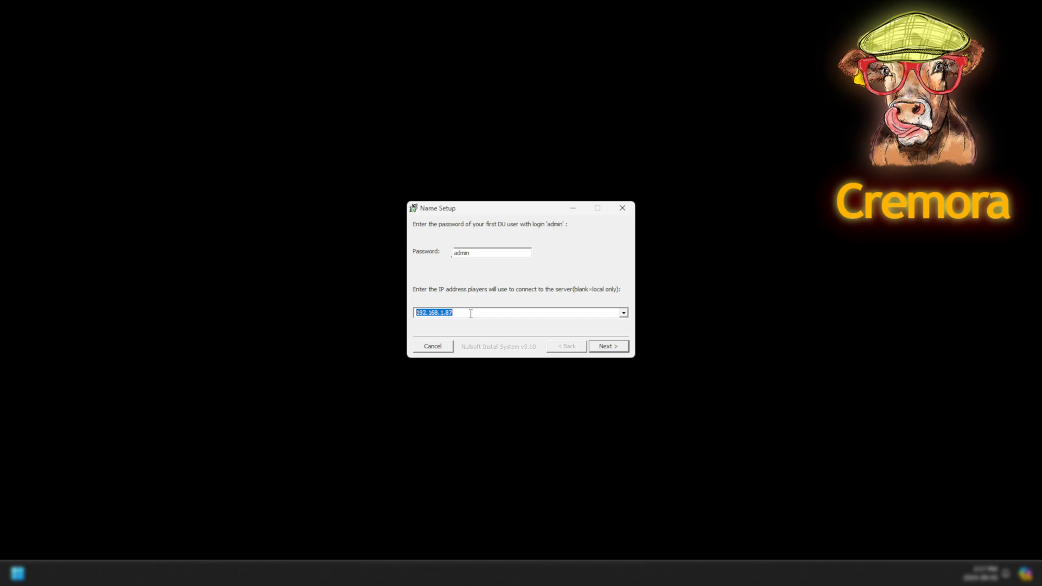
left_click(609, 348)
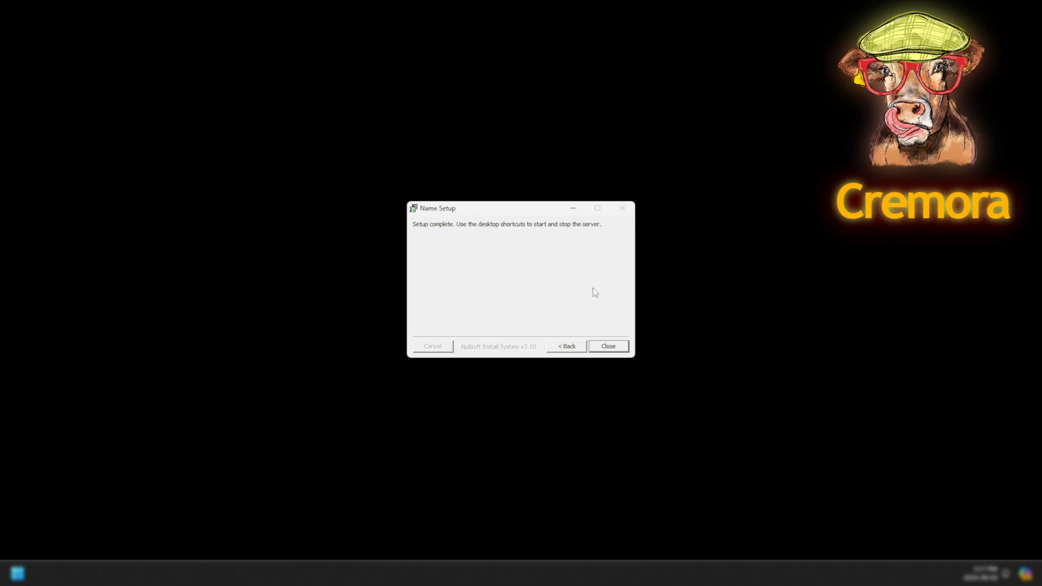
left_click(609, 346)
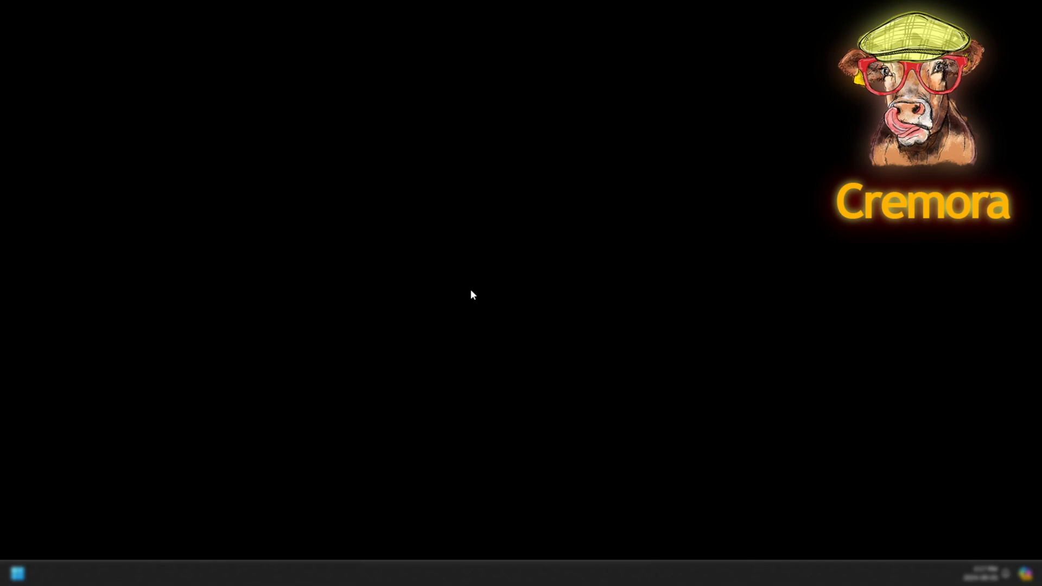
mouse_move(424, 573)
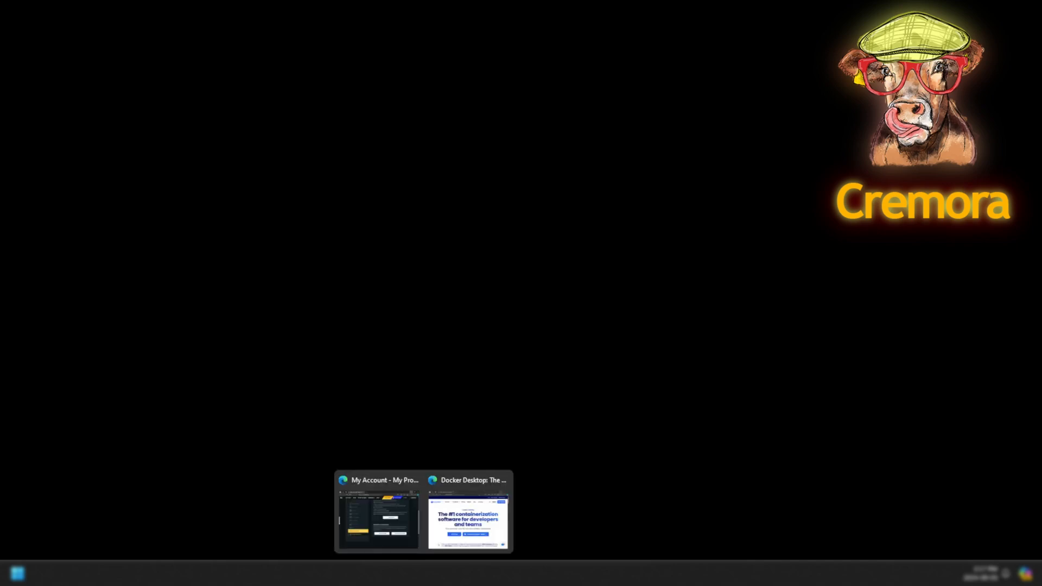
left_click(412, 543)
left_click(327, 83)
left_click(345, 101)
type("19")
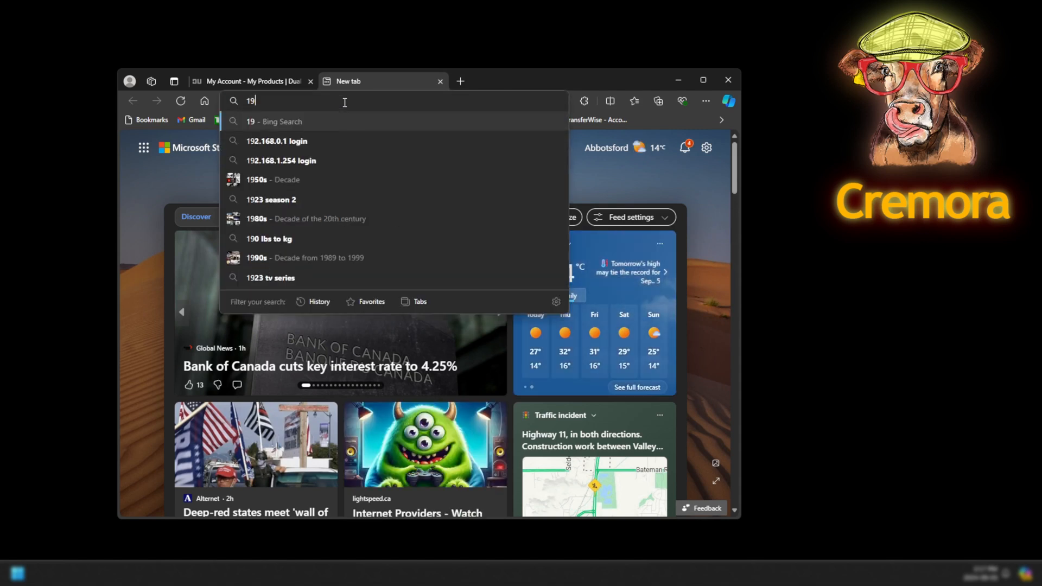
type("2.168")
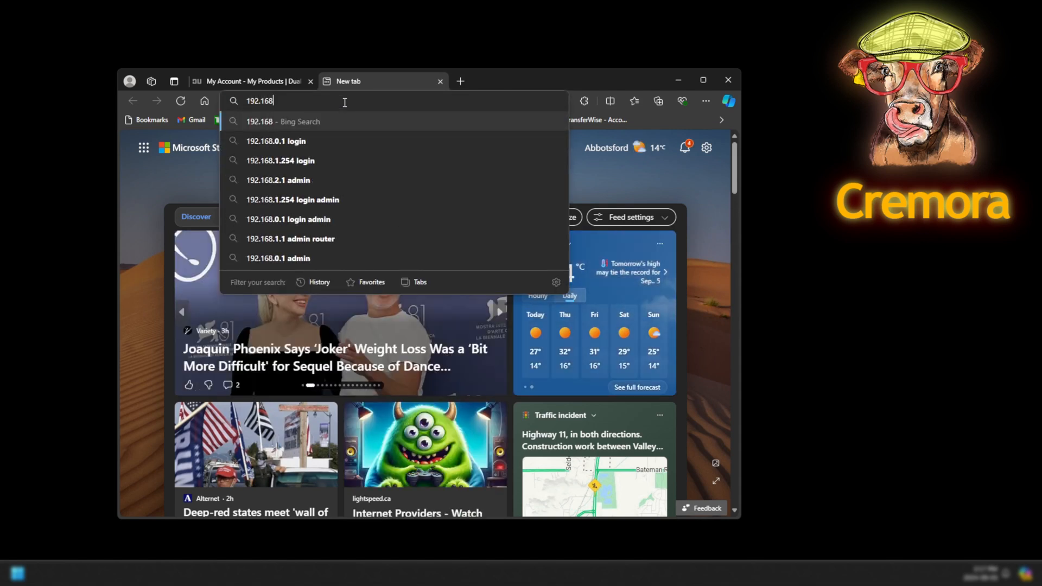
type(".1.8")
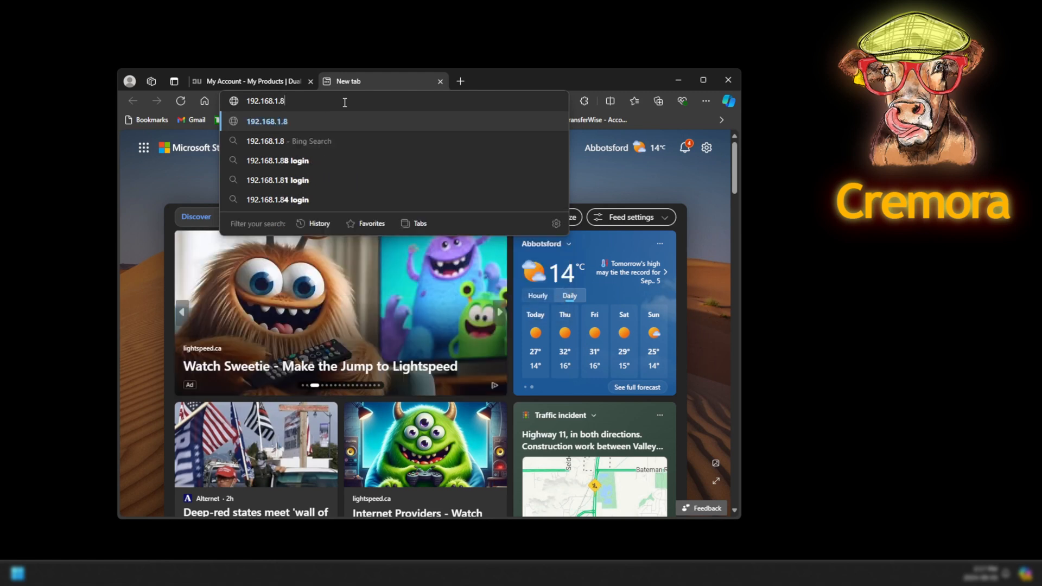
type("7:")
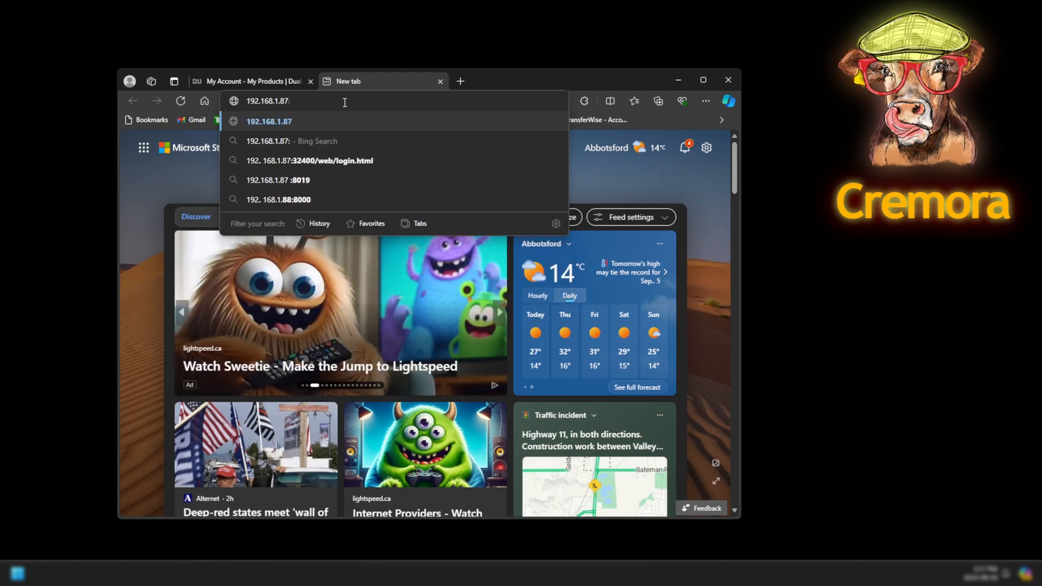
type("12000")
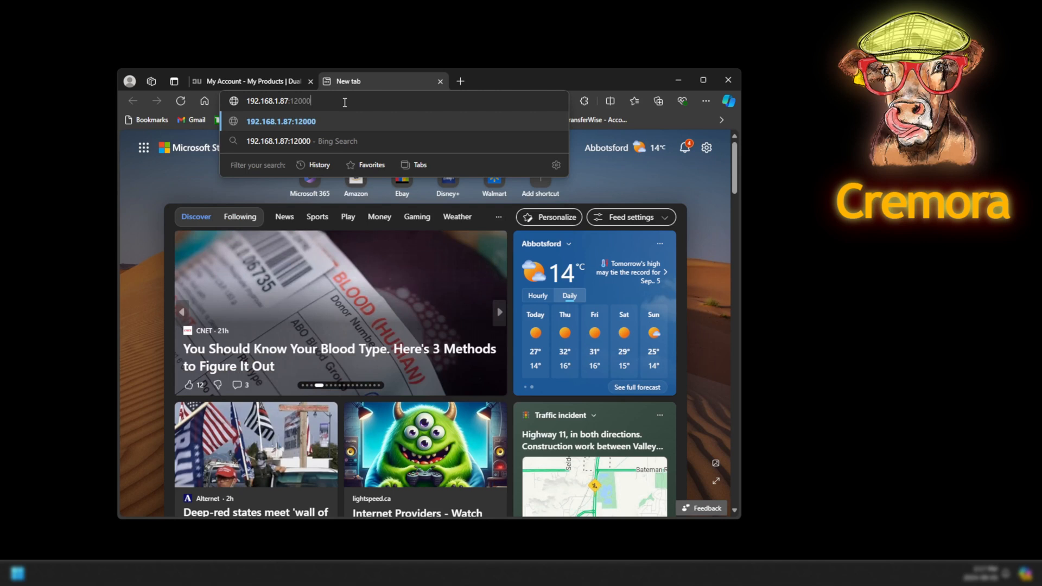
type("ht")
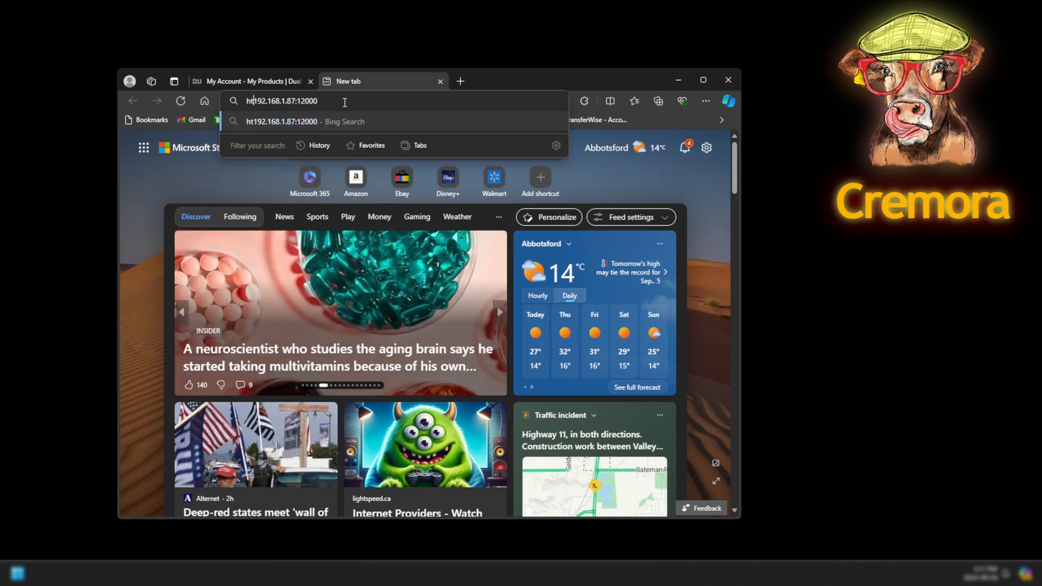
type("tps")
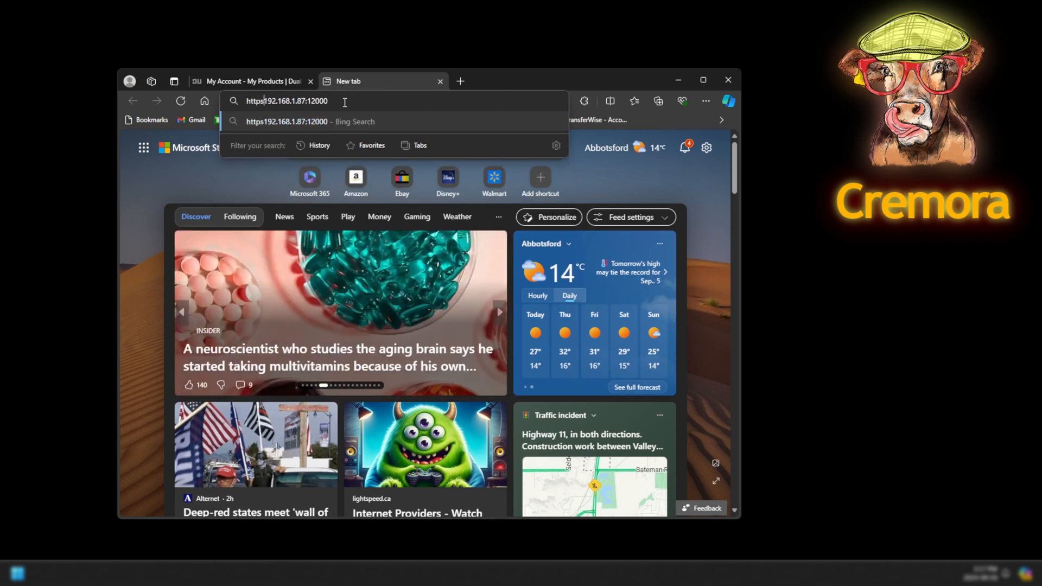
type("://")
key("Return")
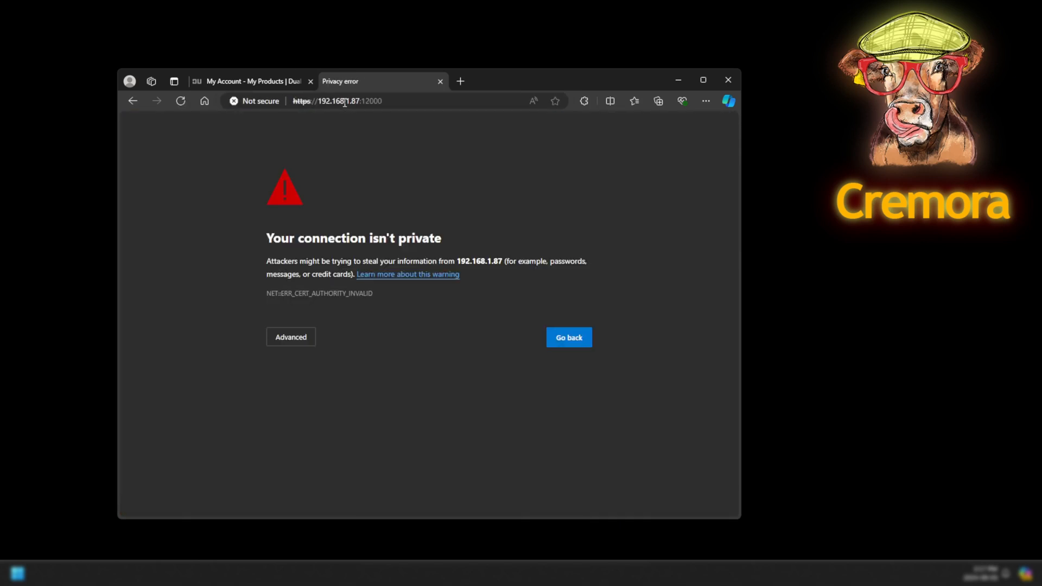
left_click(303, 339)
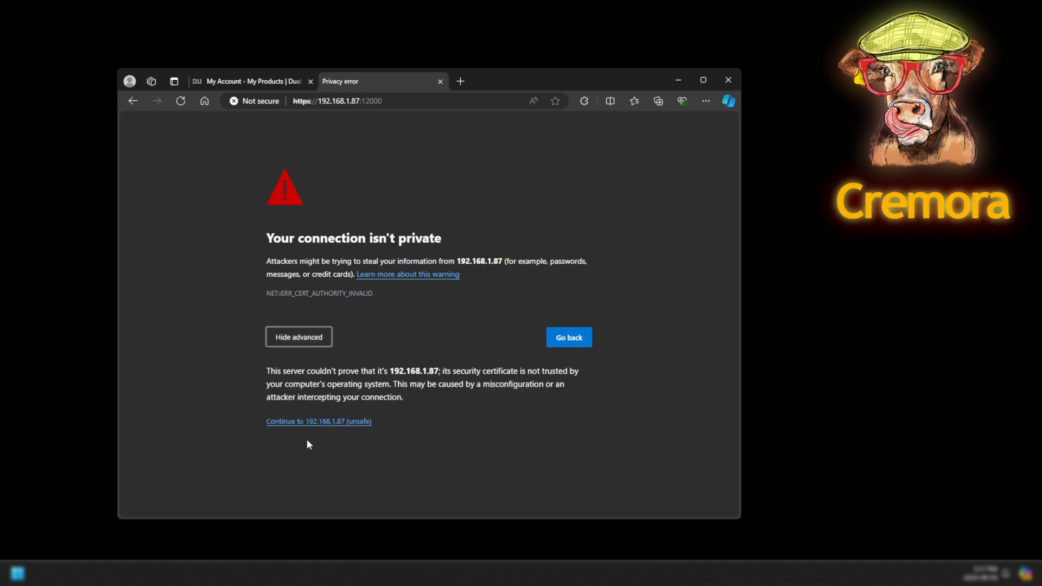
left_click(308, 422)
Fill in the administrator login and password on the Backoffice sign-in page.
left_click(445, 312)
type("admin")
key("Tab")
type("admin")
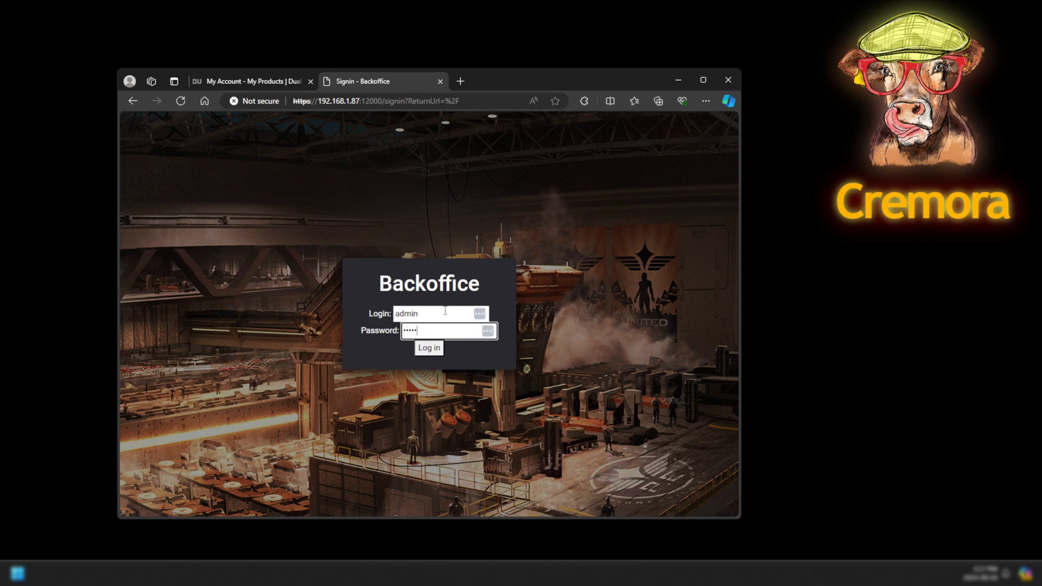
Sign in to the Backoffice and update the admin account's password on the Users page.
left_click(437, 351)
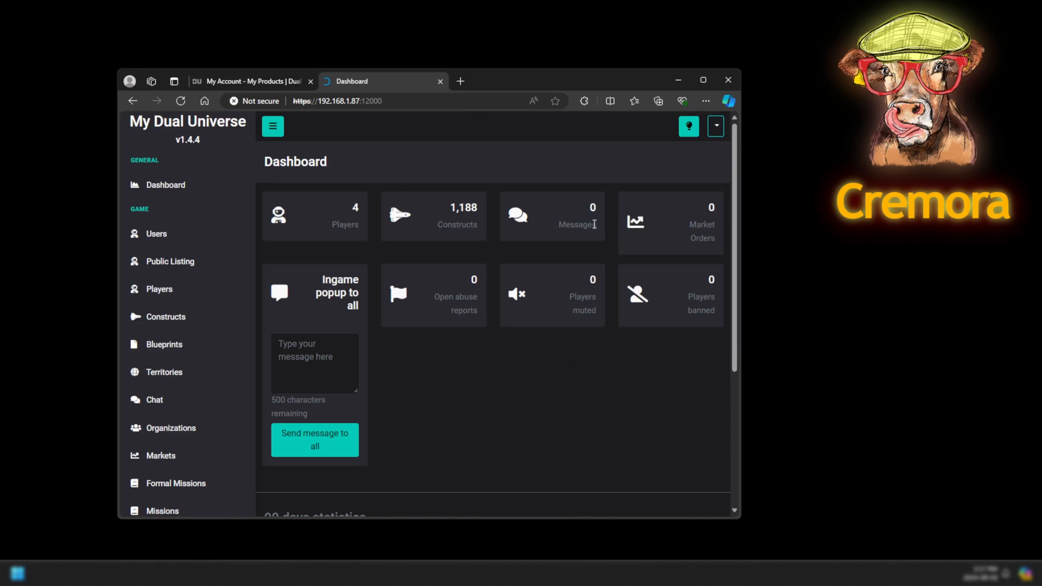
left_click(156, 234)
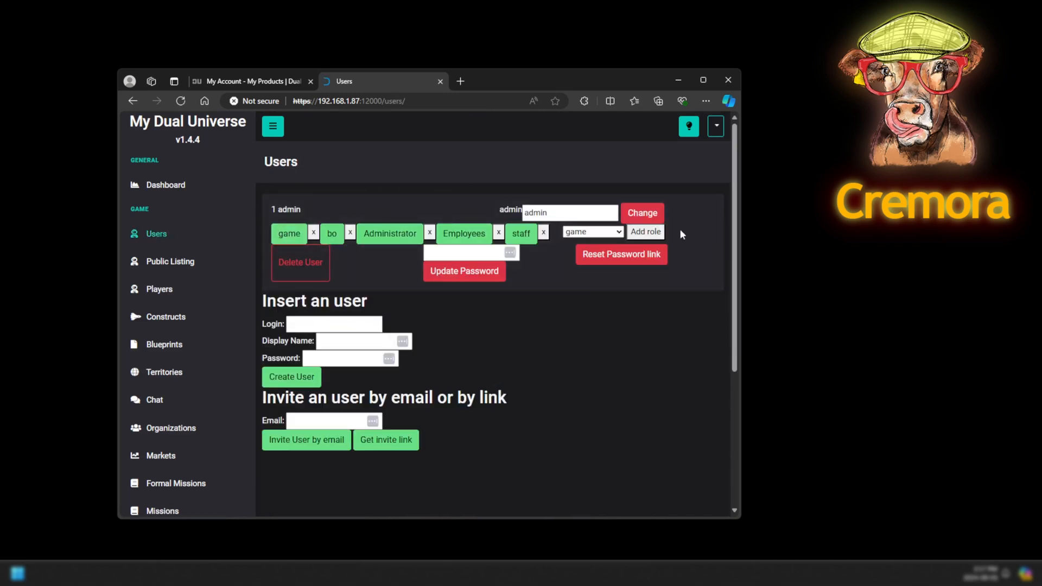
left_click(465, 252)
type("•••••••••••")
left_click(464, 271)
Create a second user account, entering its login, display name and password.
left_click(333, 324)
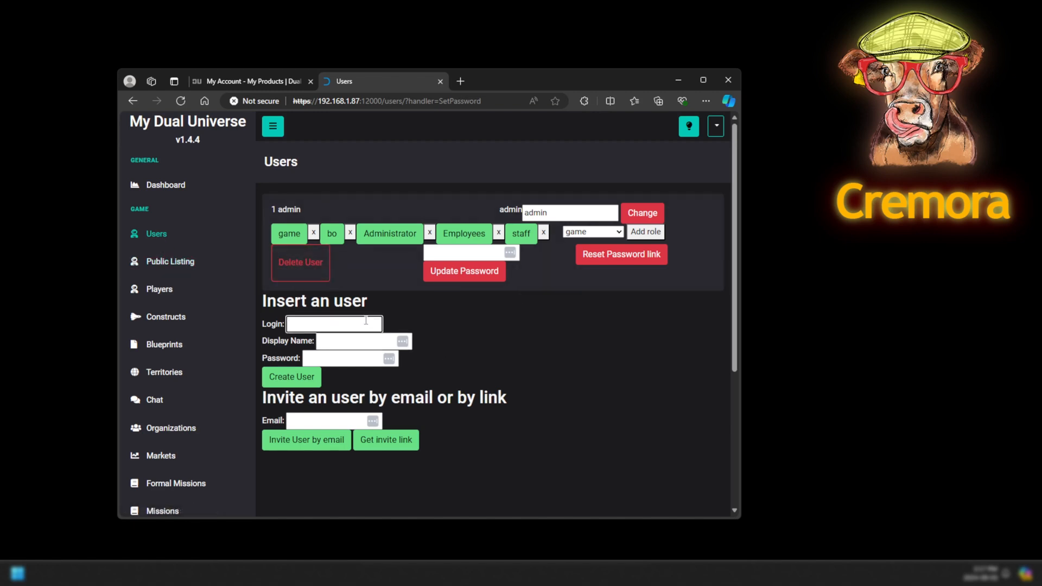
type("Cremora")
key("Tab")
type("Cremora")
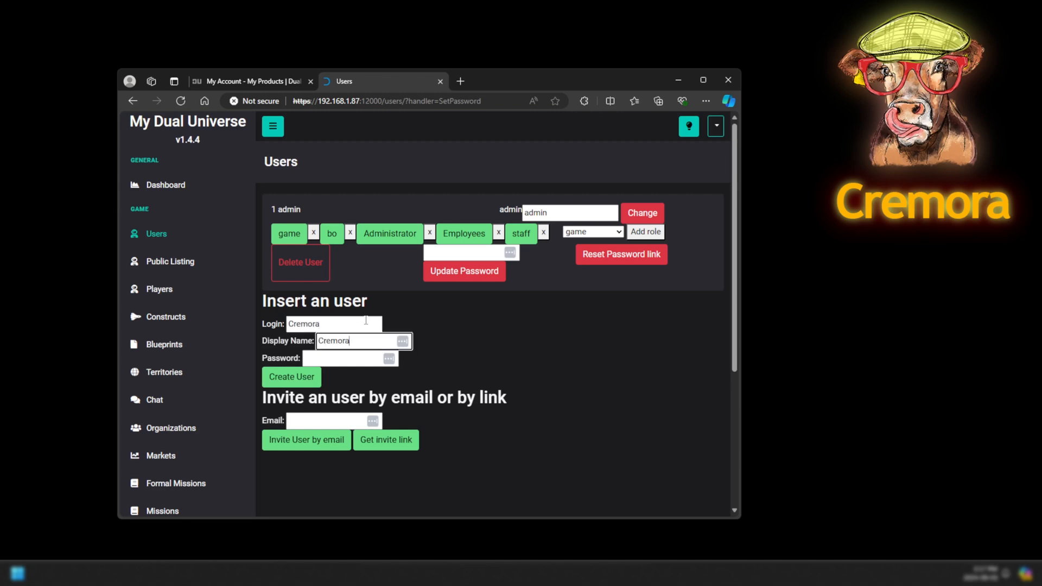
key("Tab")
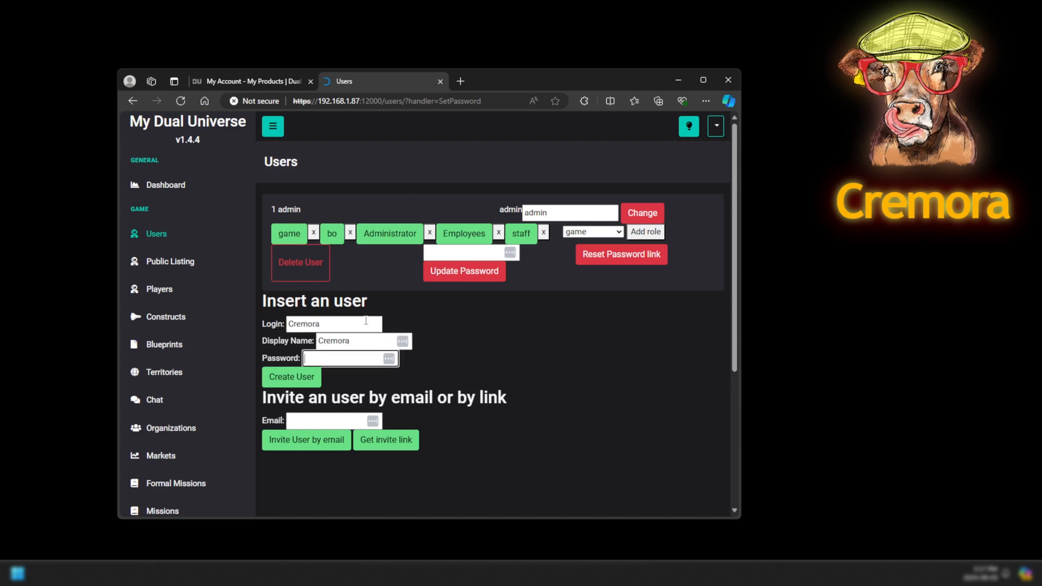
type("••••••••")
left_click(315, 380)
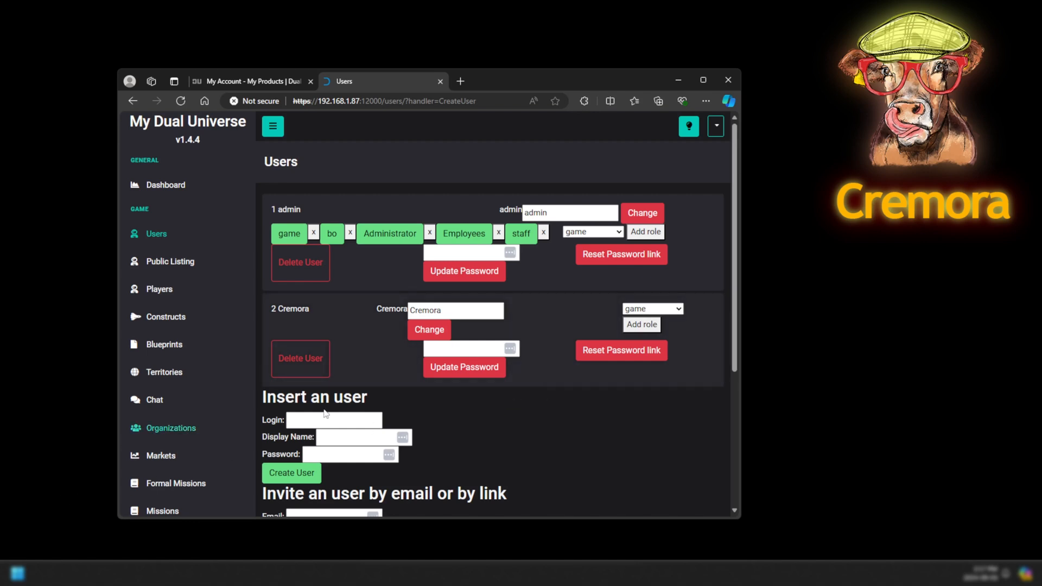
Search 'myd' from the Start menu, which opens the mydu.online folder, then close it.
key("super")
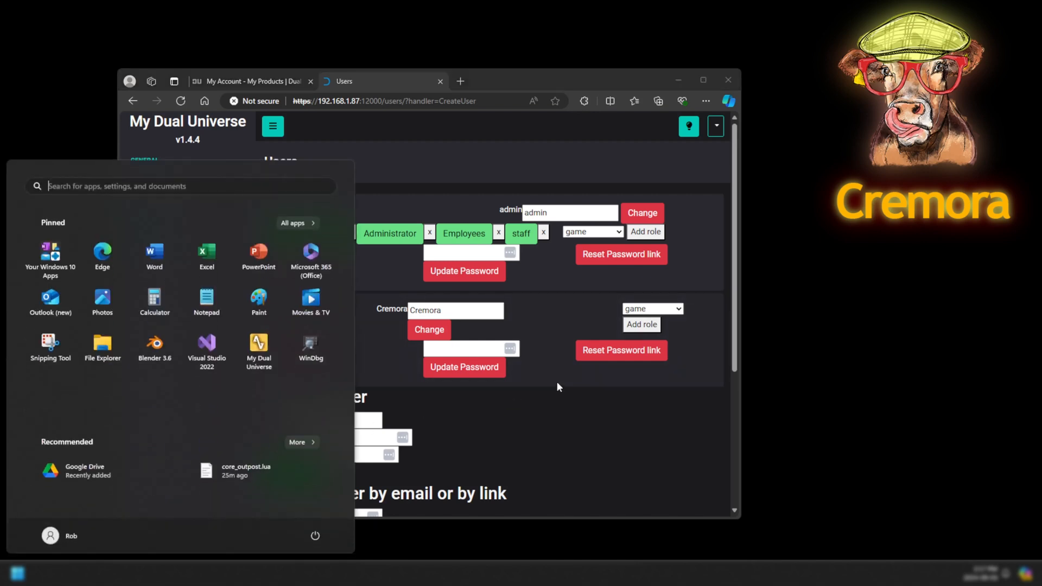
type("myd")
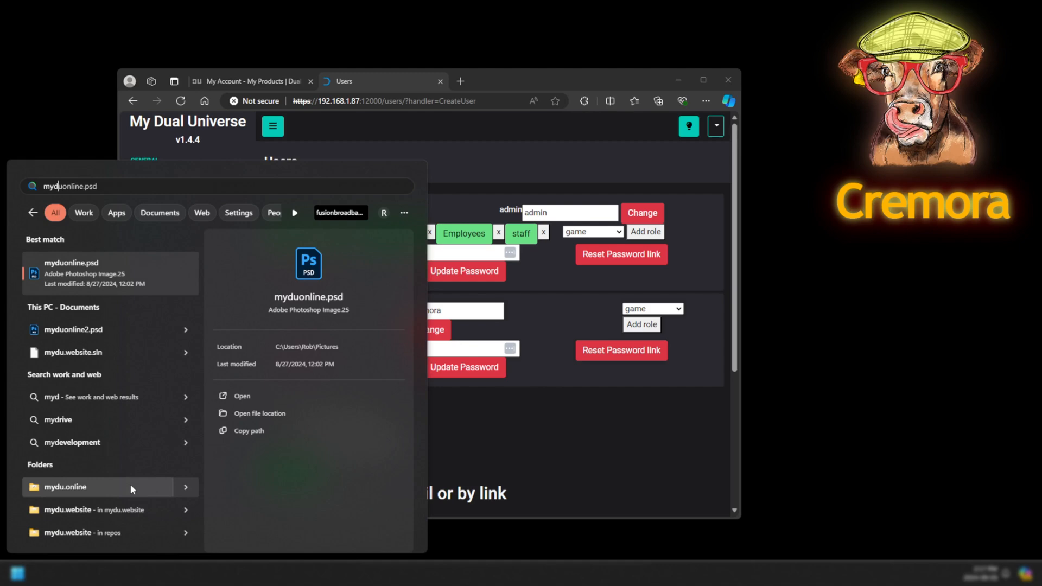
left_click(130, 484)
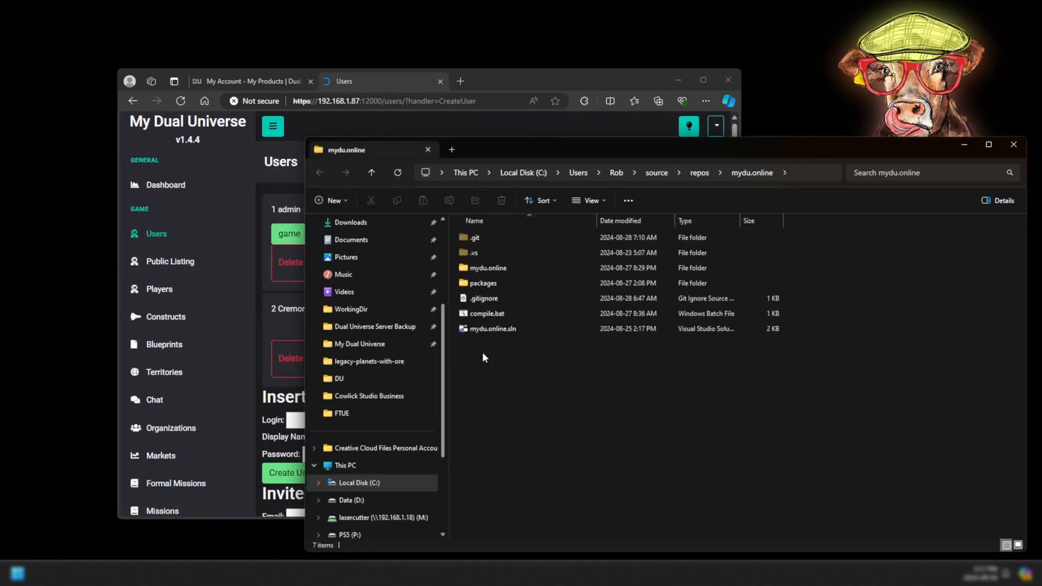
left_click(1012, 145)
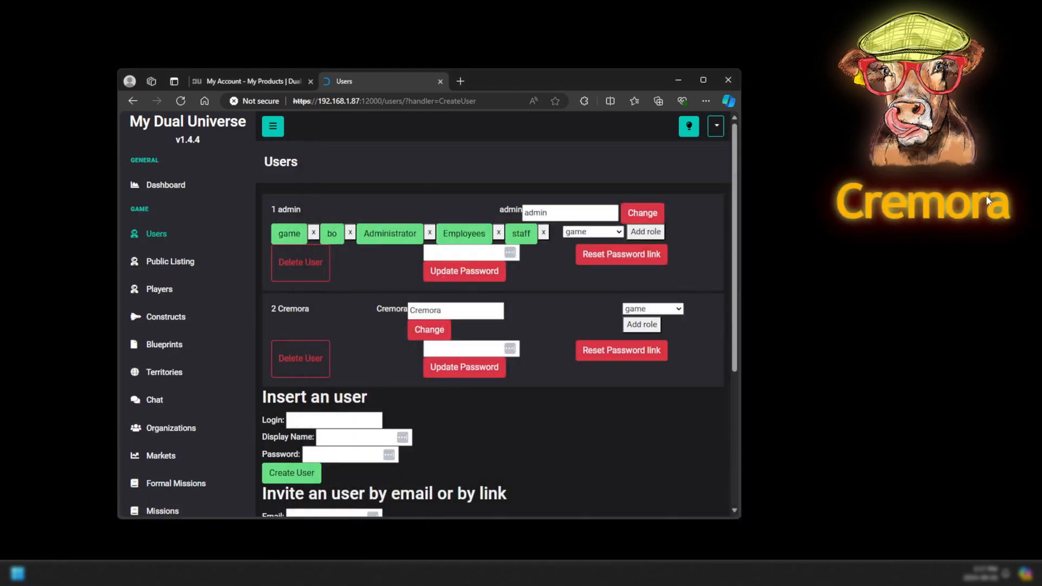
Launch My Dual Universe and press PLAY, shrink the game window, then bring the browser forward.
key("super")
type("myd")
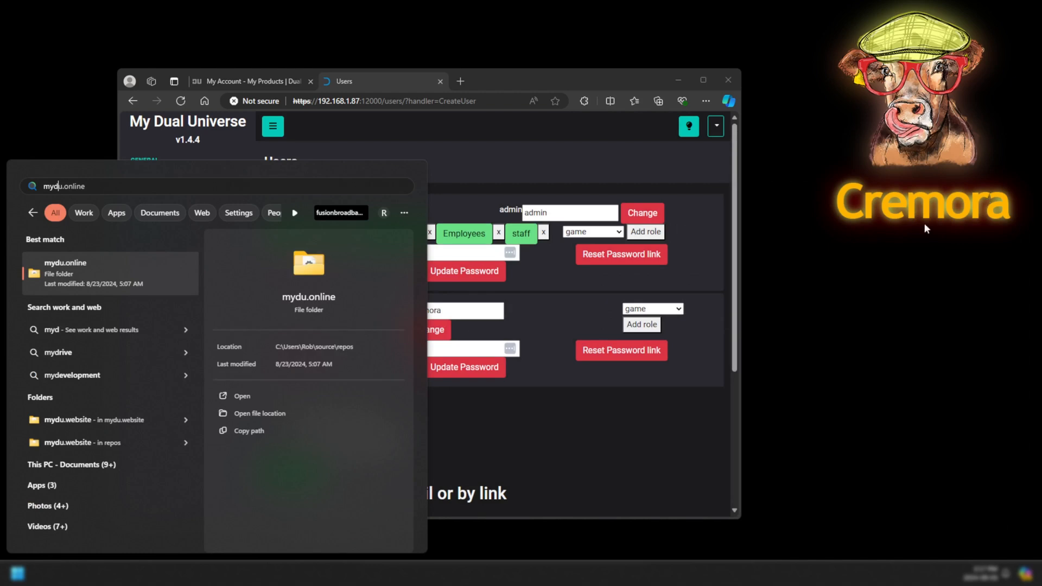
key("BackSpace")
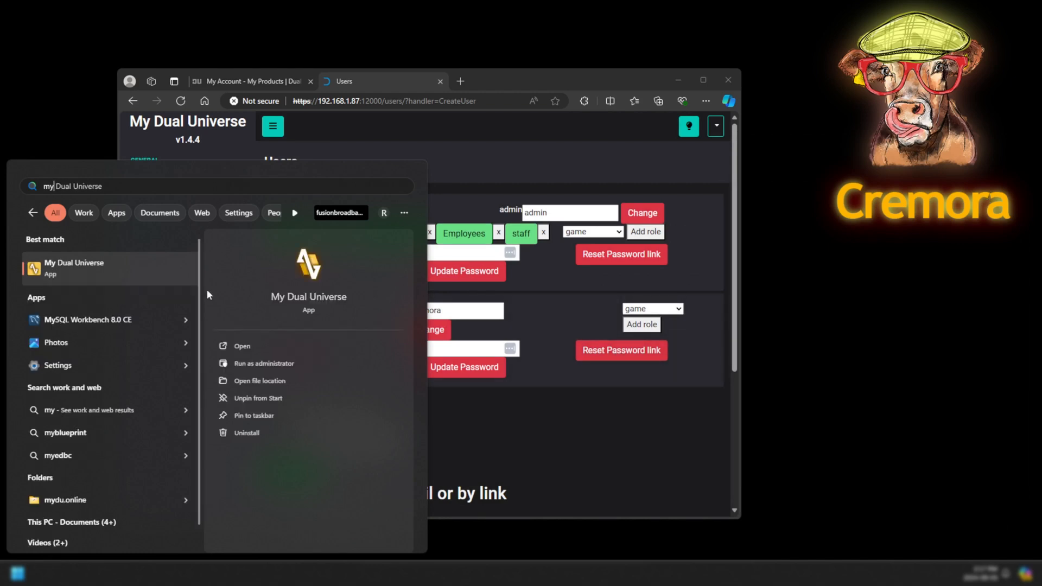
left_click(306, 296)
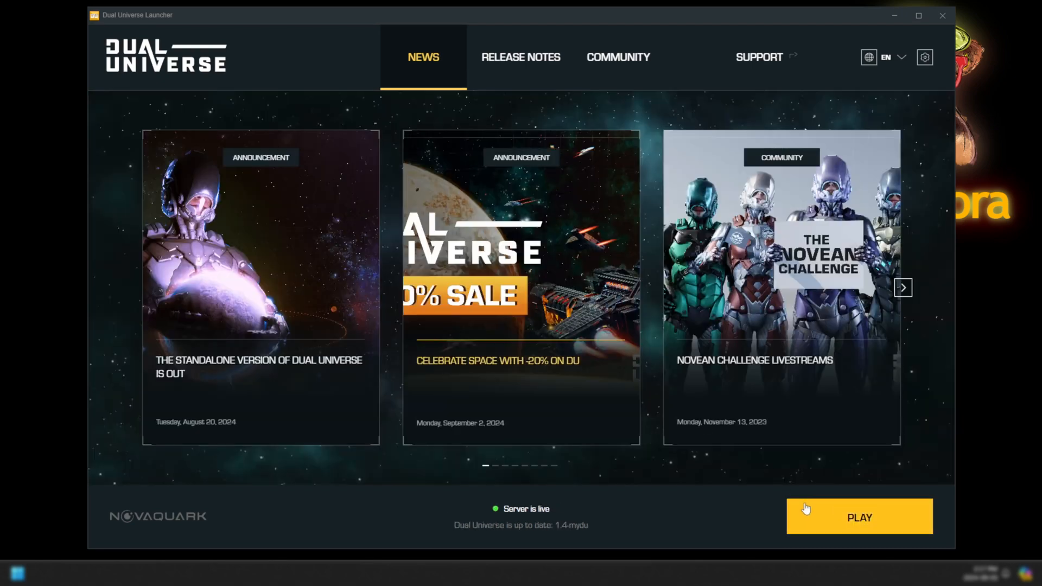
left_click(806, 511)
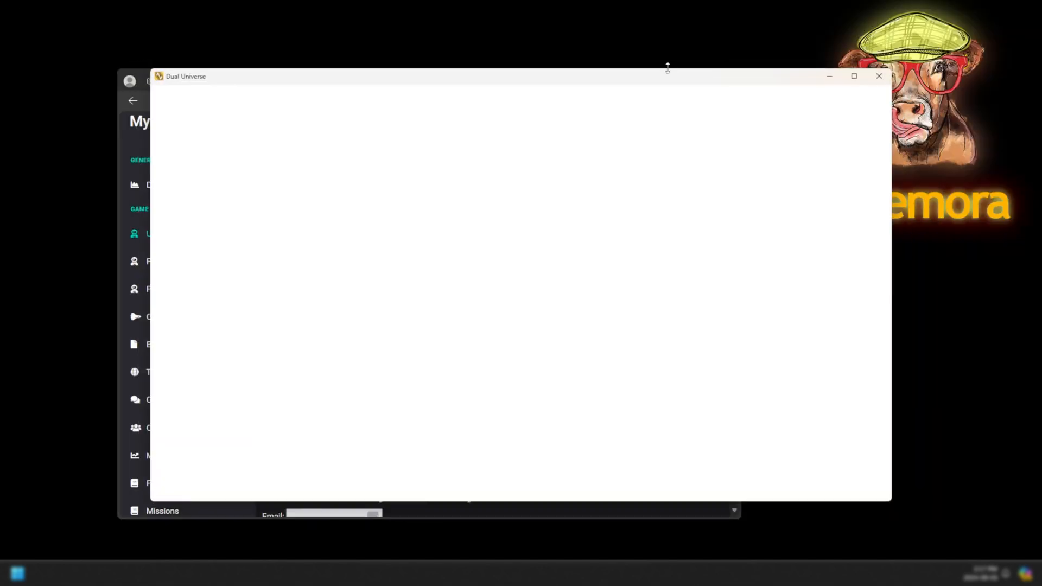
left_click_drag(662, 83, 560, 68)
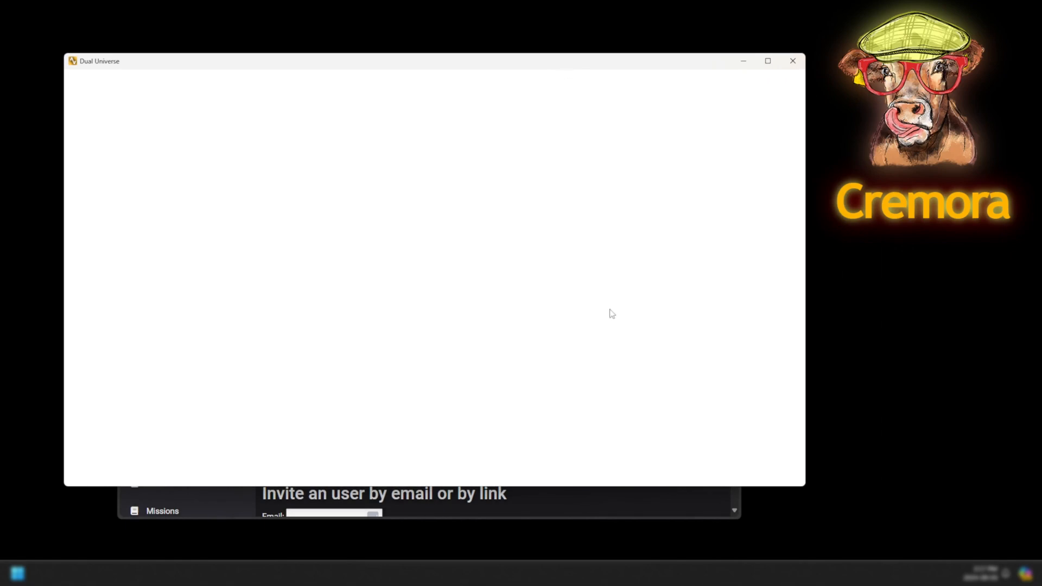
left_click(577, 514)
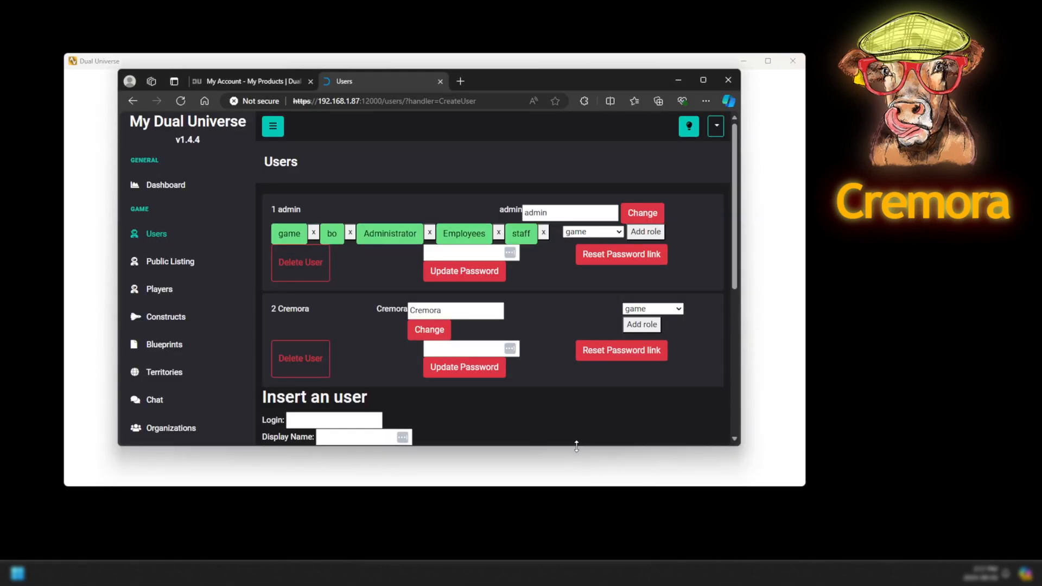
Try a direct-connection join to 192.16… with the player's login and password; it's refused.
left_click(748, 425)
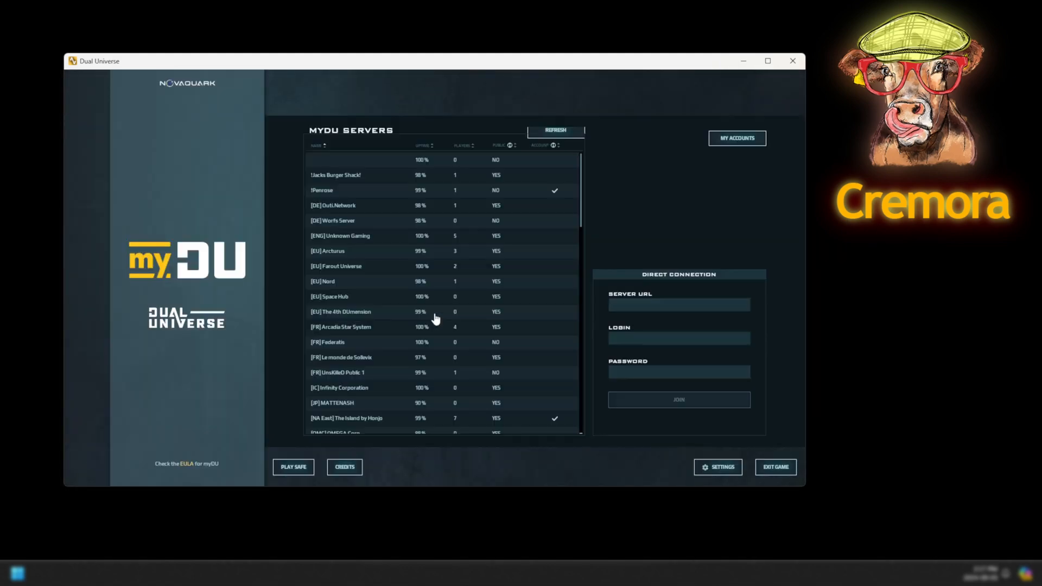
left_click(675, 301)
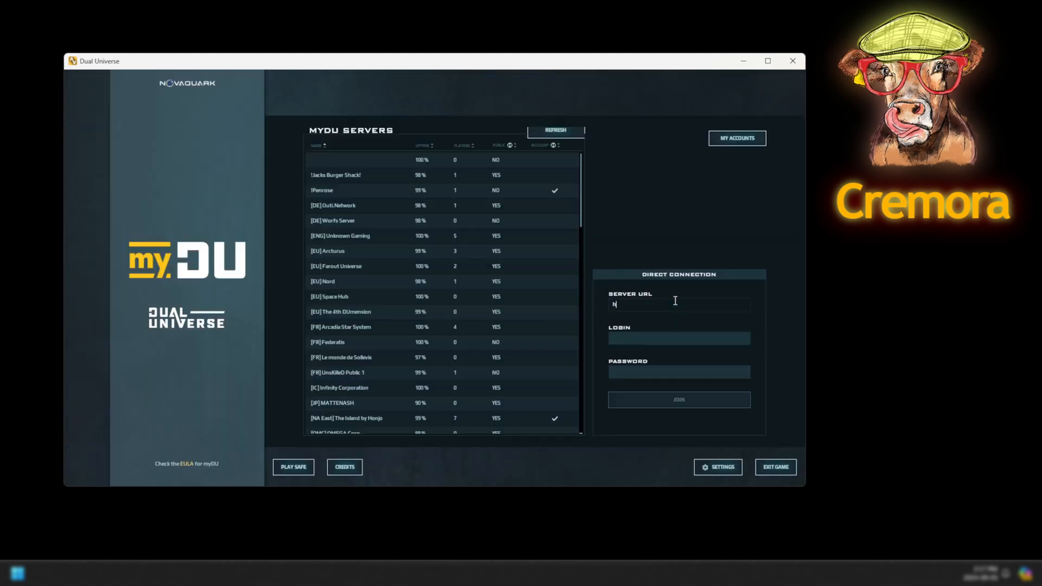
type("192.16")
key("Tab")
type("Cremora")
key("Tab")
type("••")
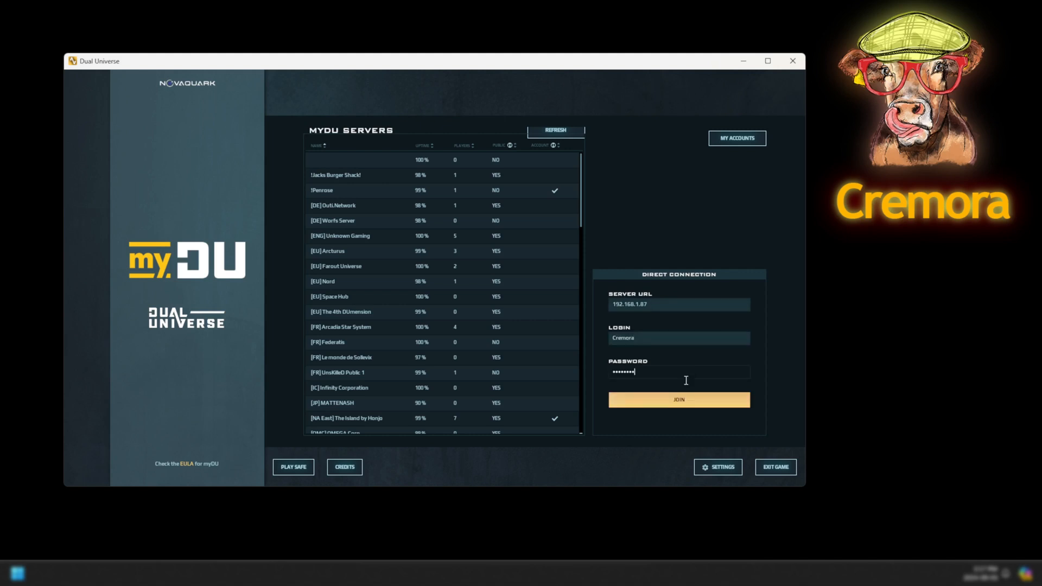
left_click(687, 400)
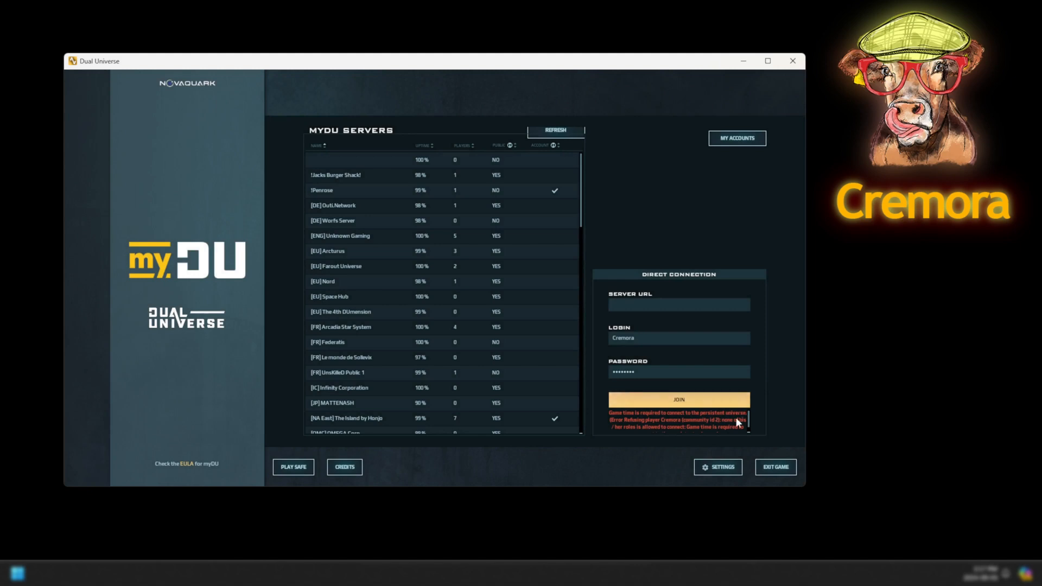
scroll(739, 418, "down", 1)
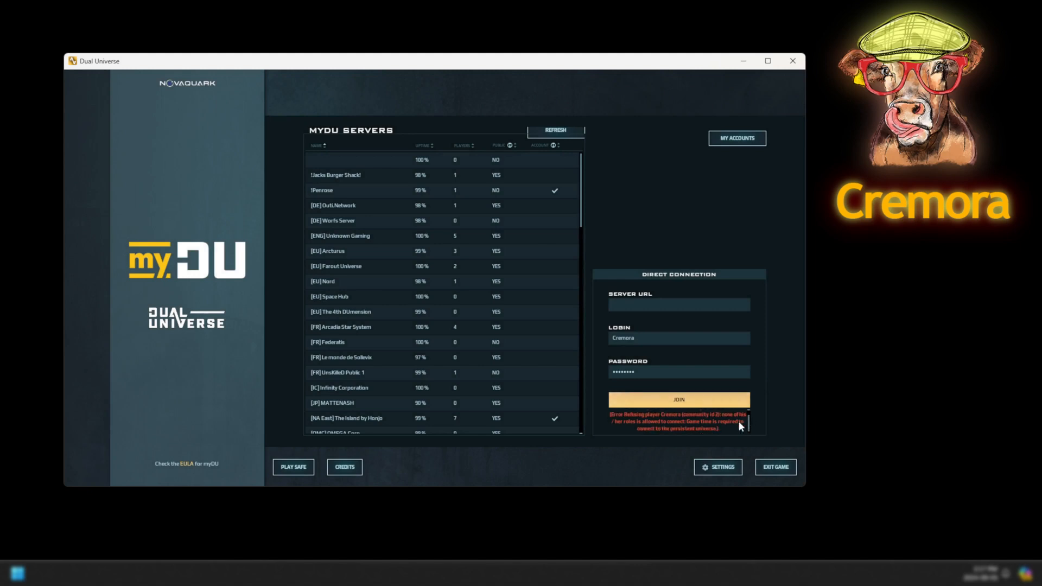
scroll(686, 422, "up", 1)
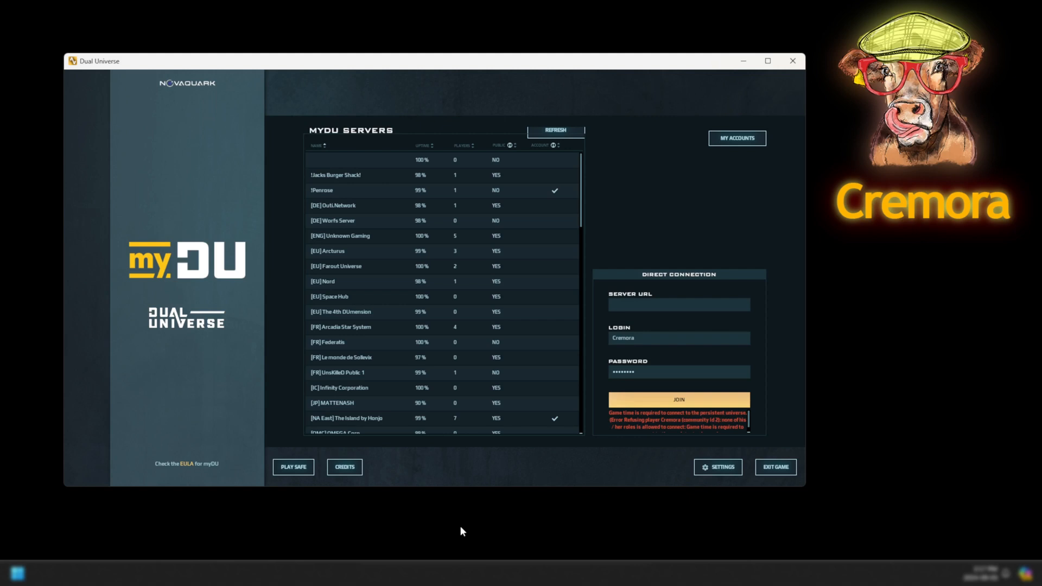
Give the new user the 'game' role on the backoffice Users page, then return to the launcher.
mouse_move(424, 573)
left_click(416, 526)
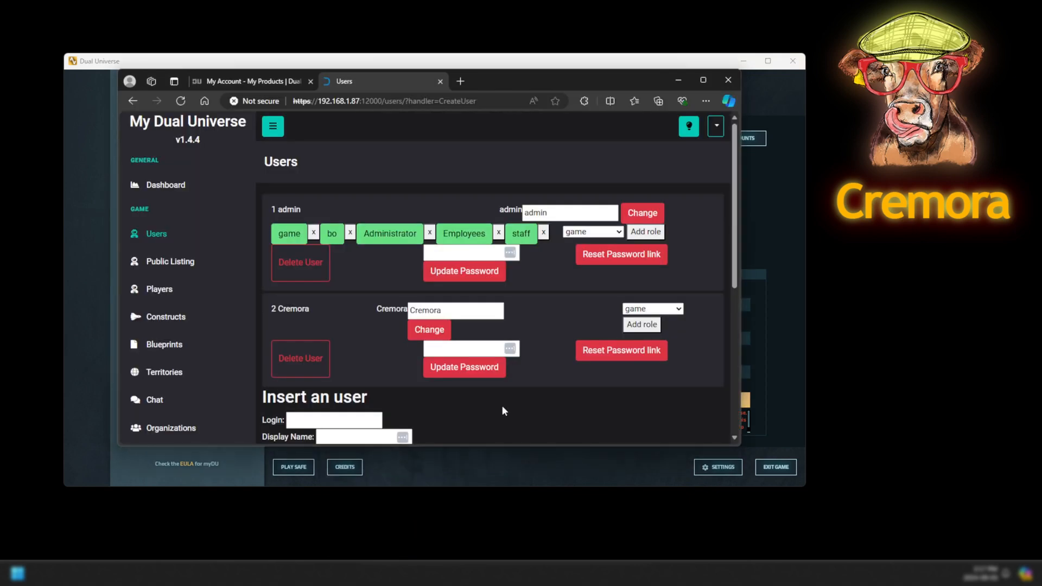
left_click(639, 326)
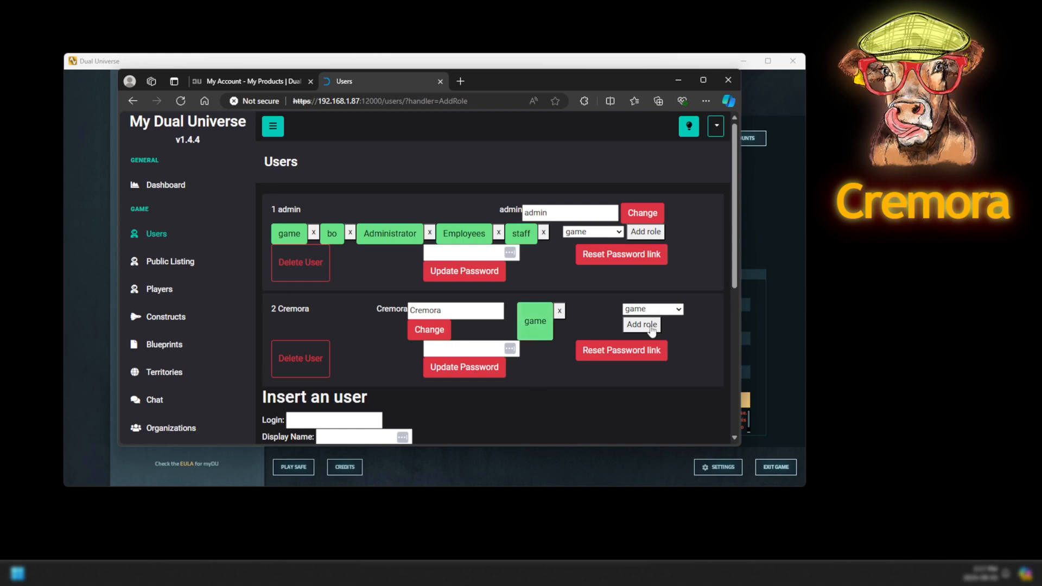
left_click(773, 240)
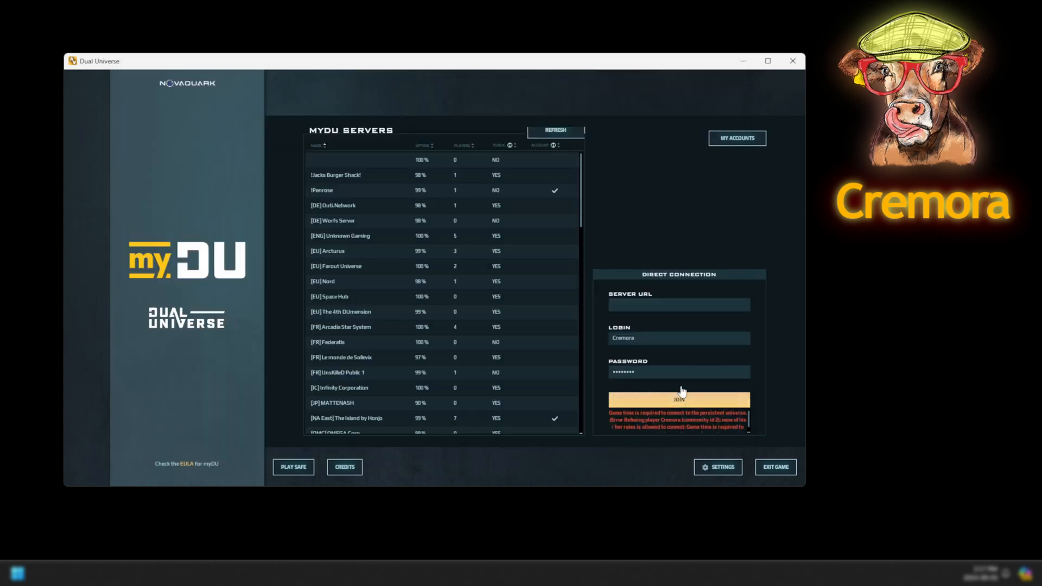
Re-enter 192.168.1.87 as the Server URL and join, starting the game load.
left_click(637, 309)
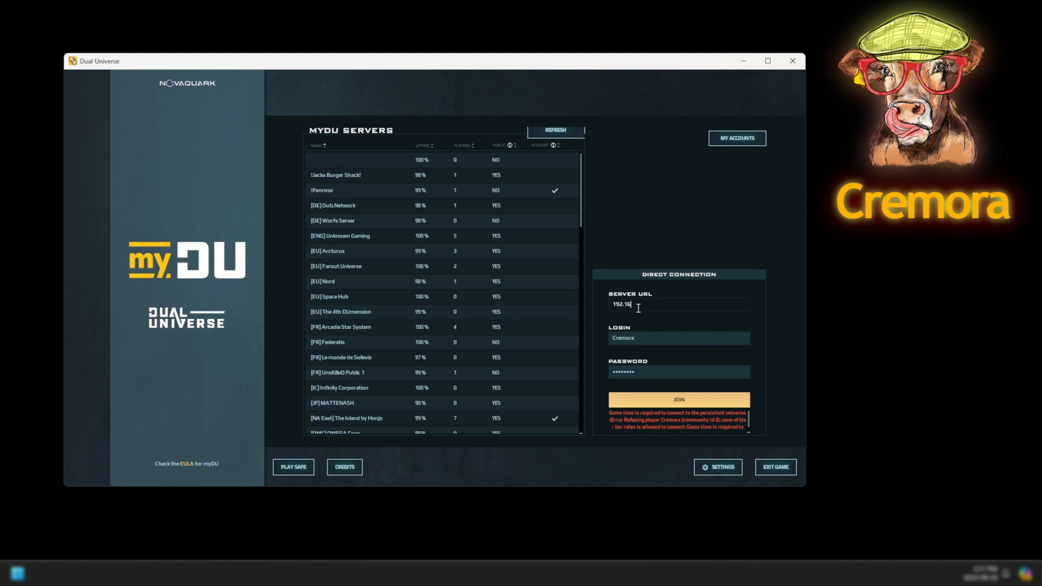
type("192.168.1.87")
left_click(679, 399)
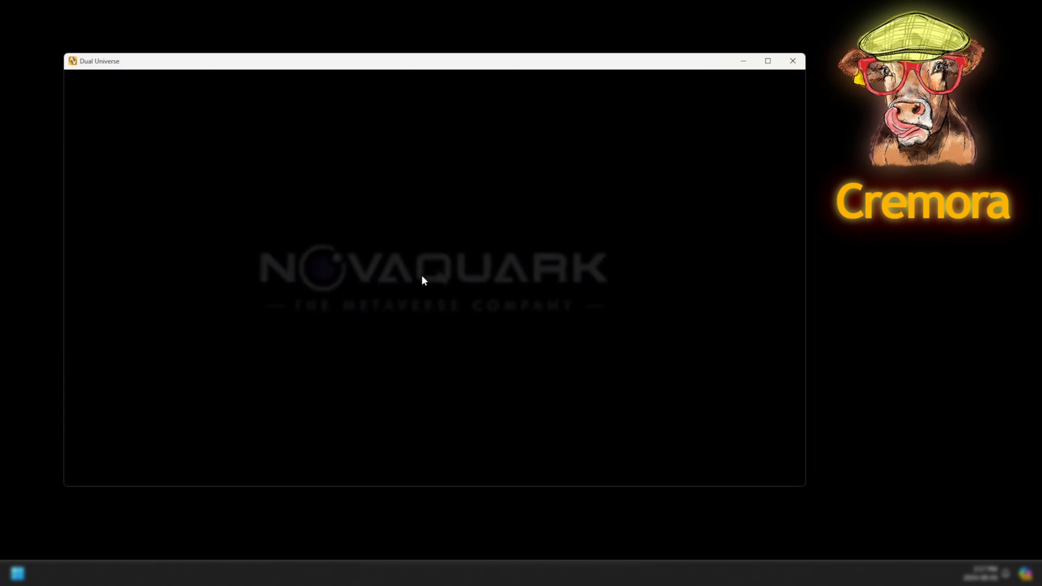
Skip the intro cinematic and quit avatar creation, confirming both prompts.
left_click(782, 469)
left_click(424, 286)
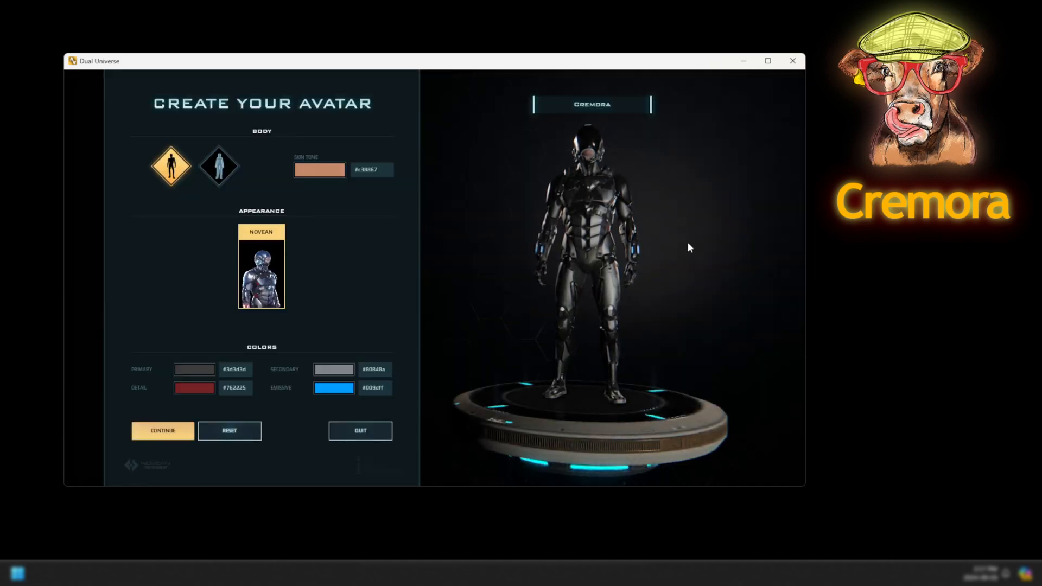
left_click(387, 435)
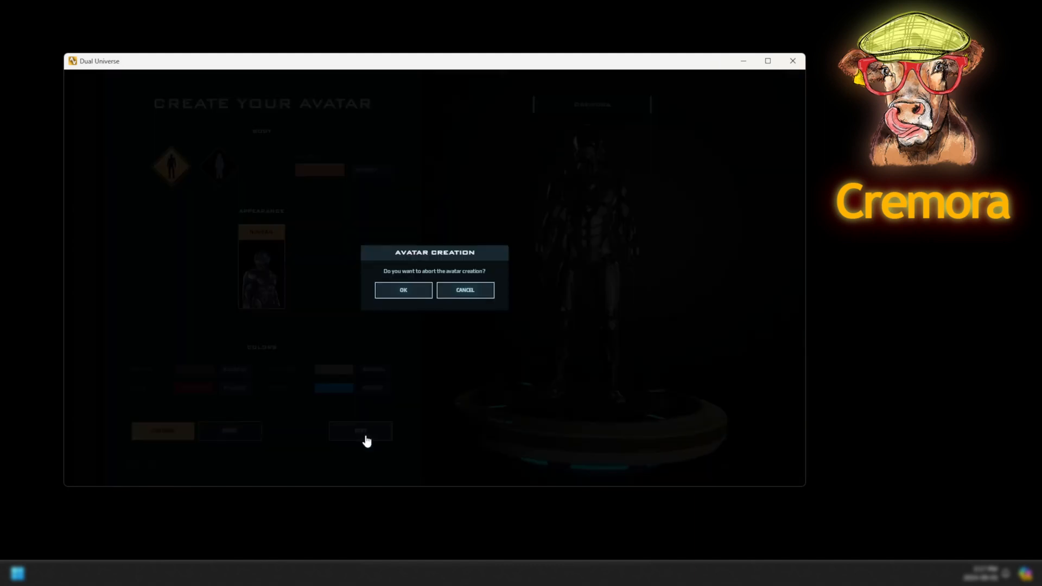
left_click(424, 289)
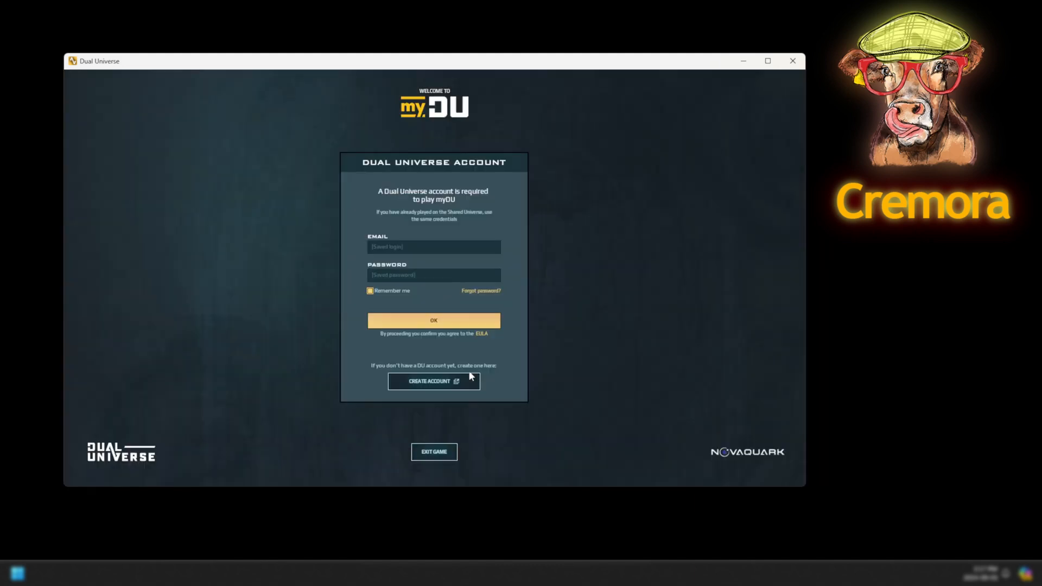
Open the Blueprints list in the backoffice and run its search.
left_click(743, 60)
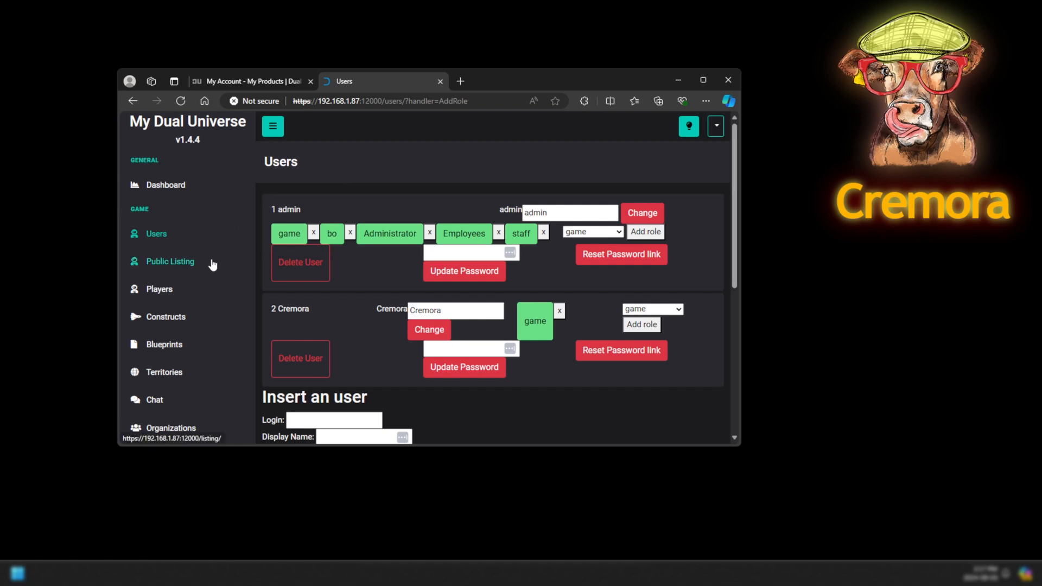
left_click(180, 343)
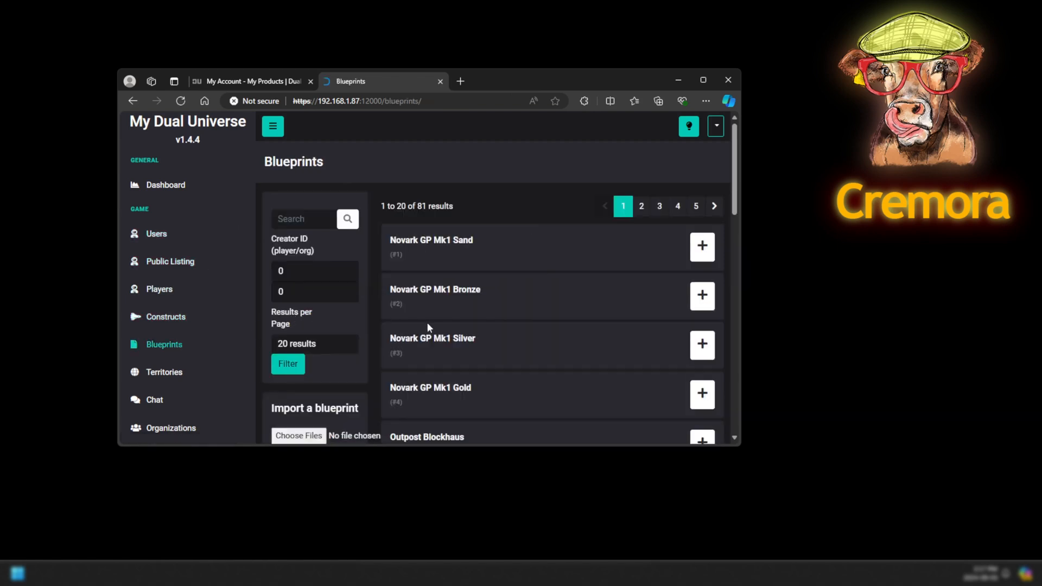
left_click(340, 222)
left_click(348, 221)
scroll(371, 246, "down", 2)
Choose SwampDonkeyMk2.json from Downloads as the blueprint file to import.
left_click(316, 353)
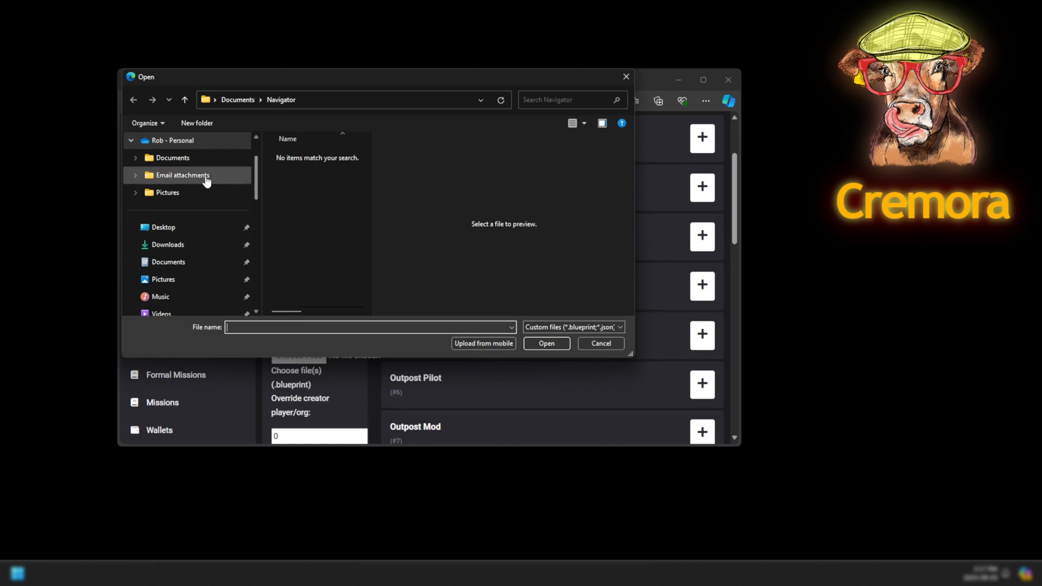
left_click(186, 249)
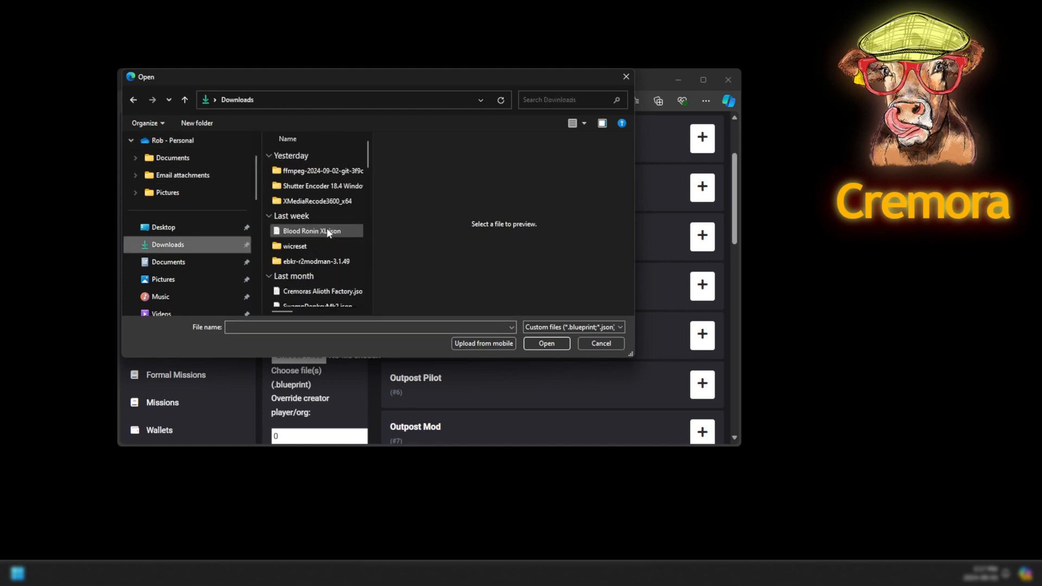
scroll(333, 229, "down", 2)
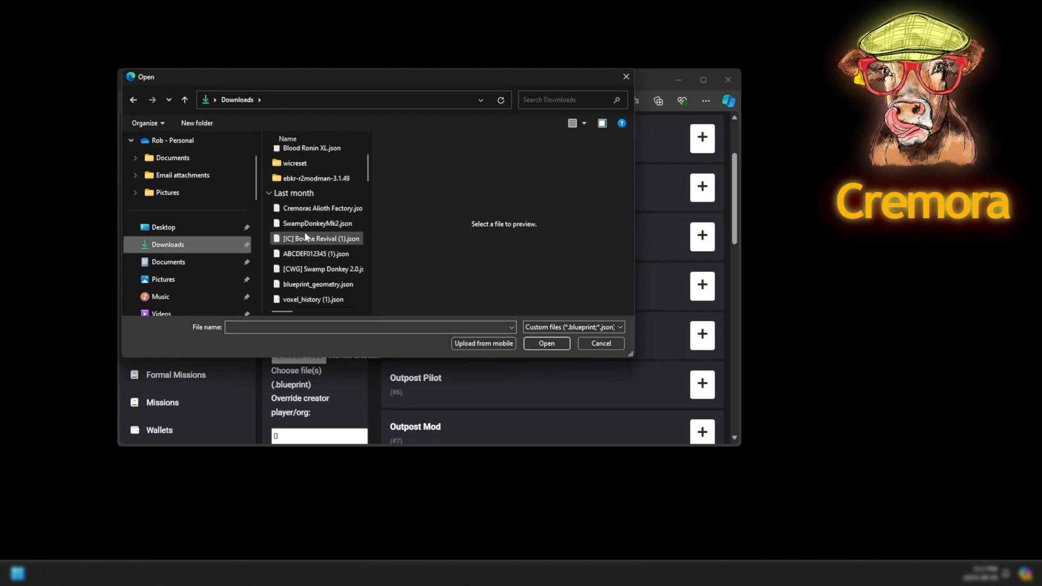
left_click(309, 228)
left_click(547, 344)
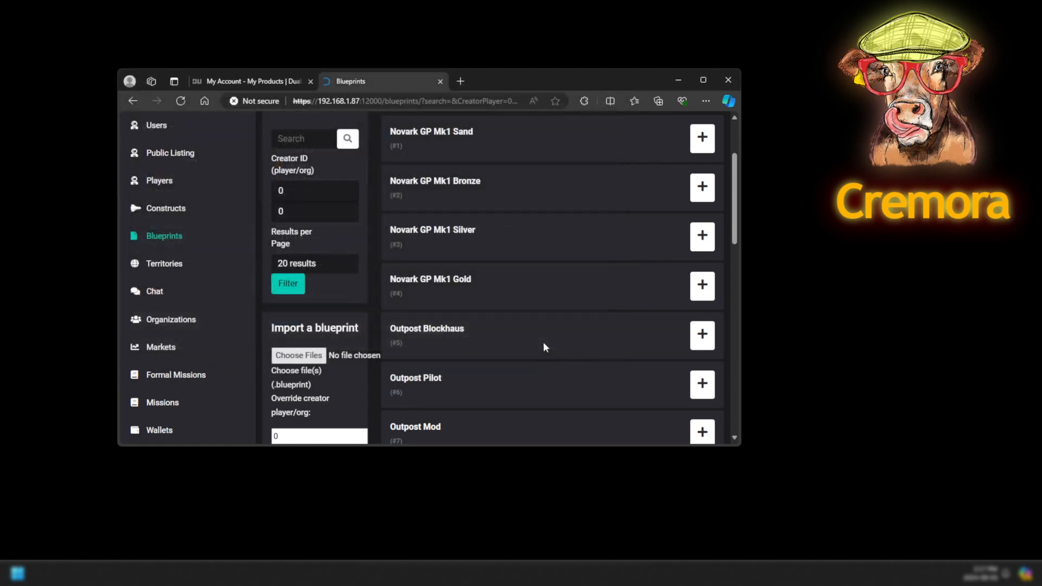
Import the SwampDonkey blueprint with the creator overridden to the player's id.
scroll(338, 388, "down", 1)
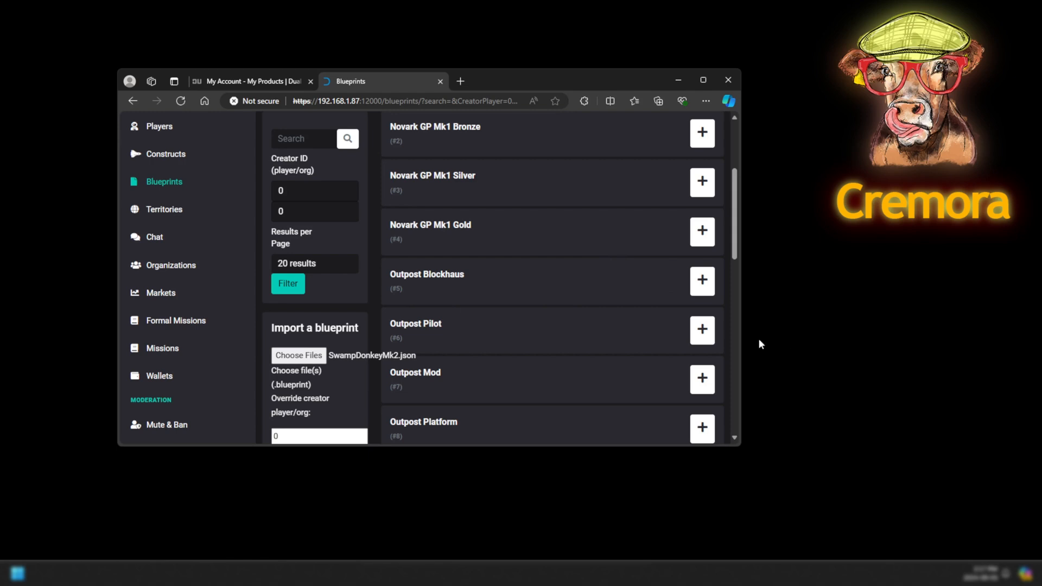
left_click_drag(741, 340, 851, 333)
scroll(293, 410, "down", 1)
double_click(305, 407)
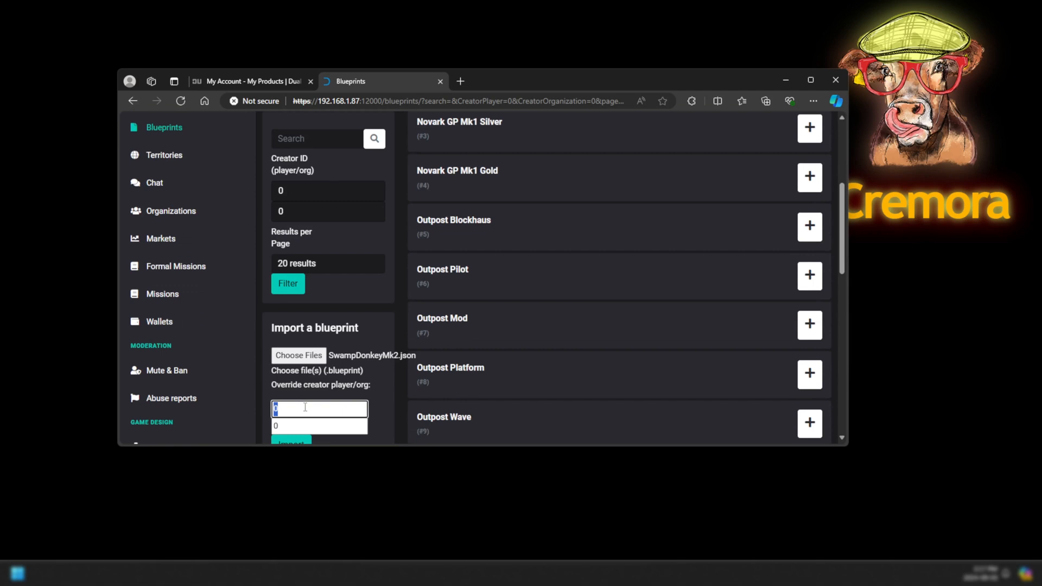
type("10000")
left_click(296, 442)
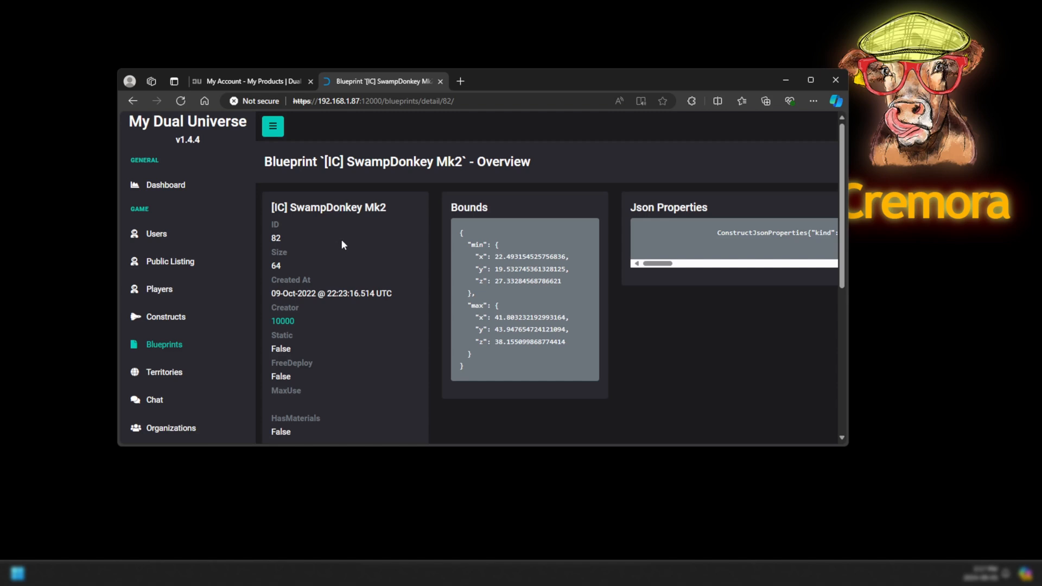
Give the blueprint to the player's id as a core blueprint, then return to Blueprints.
scroll(341, 239, "down", 2)
scroll(337, 255, "down", 2)
left_click(335, 335)
type("10000")
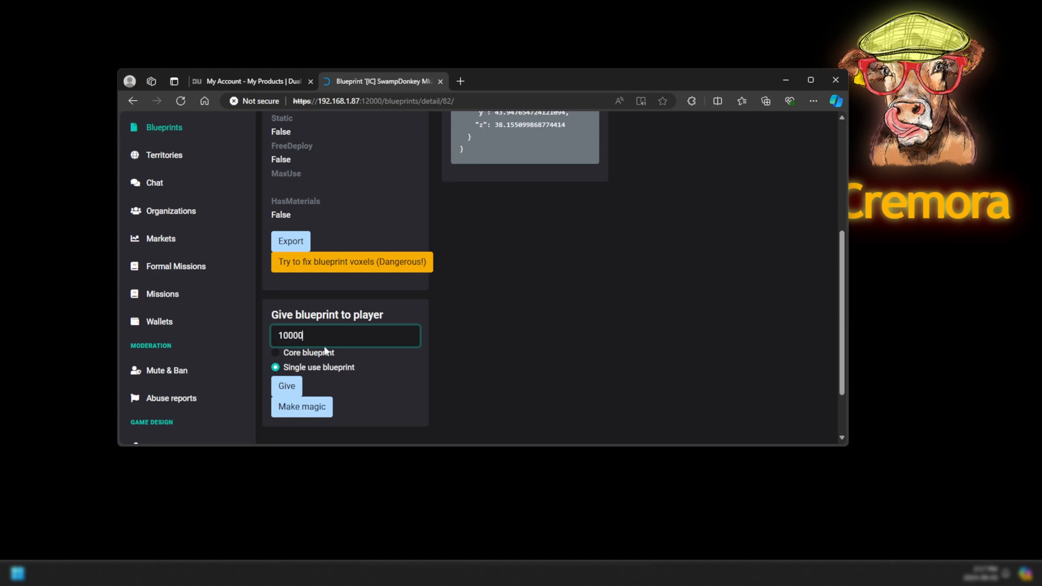
left_click(324, 354)
left_click(286, 388)
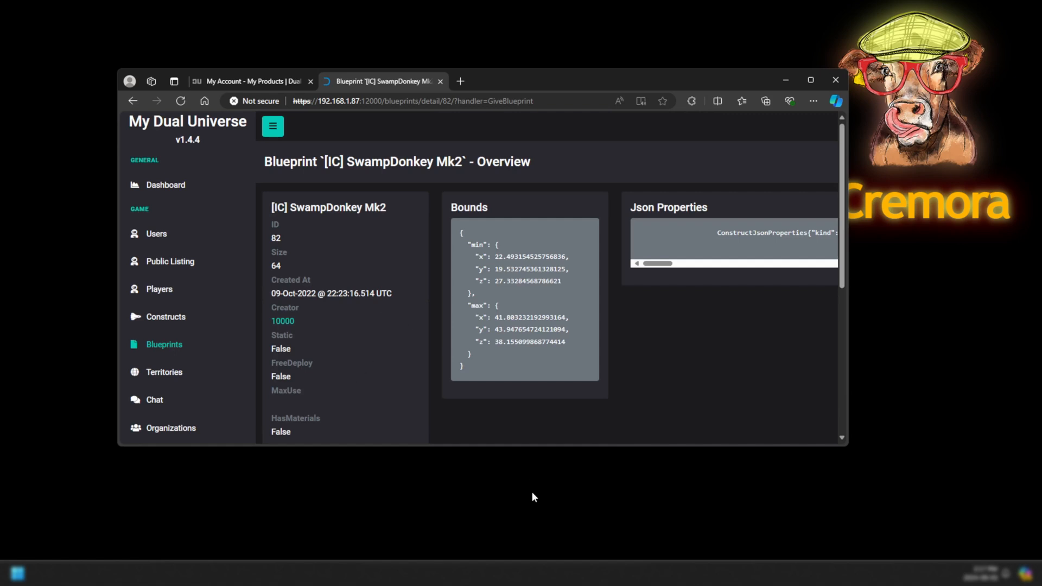
left_click(145, 352)
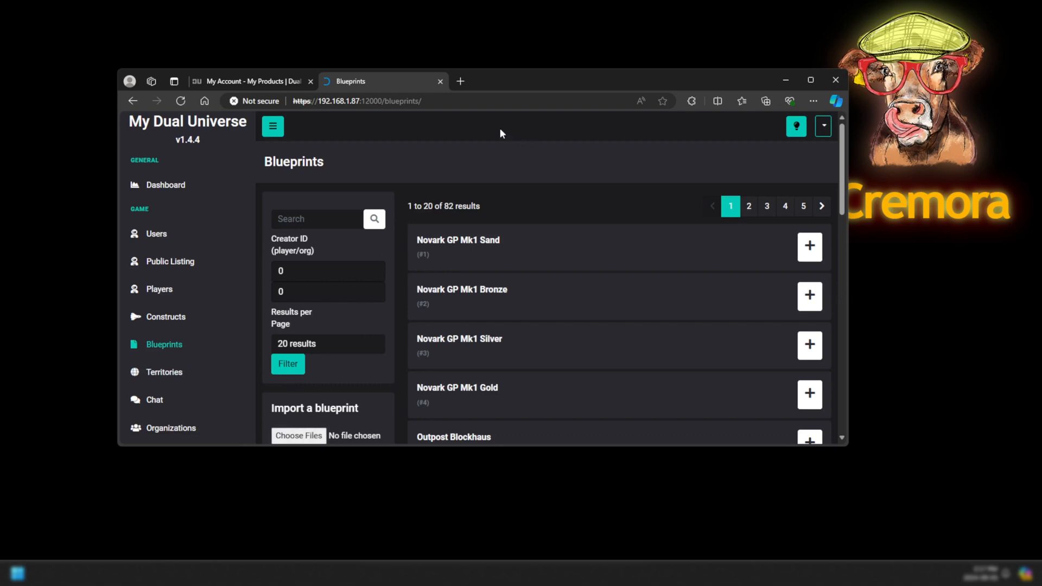
left_click(459, 82)
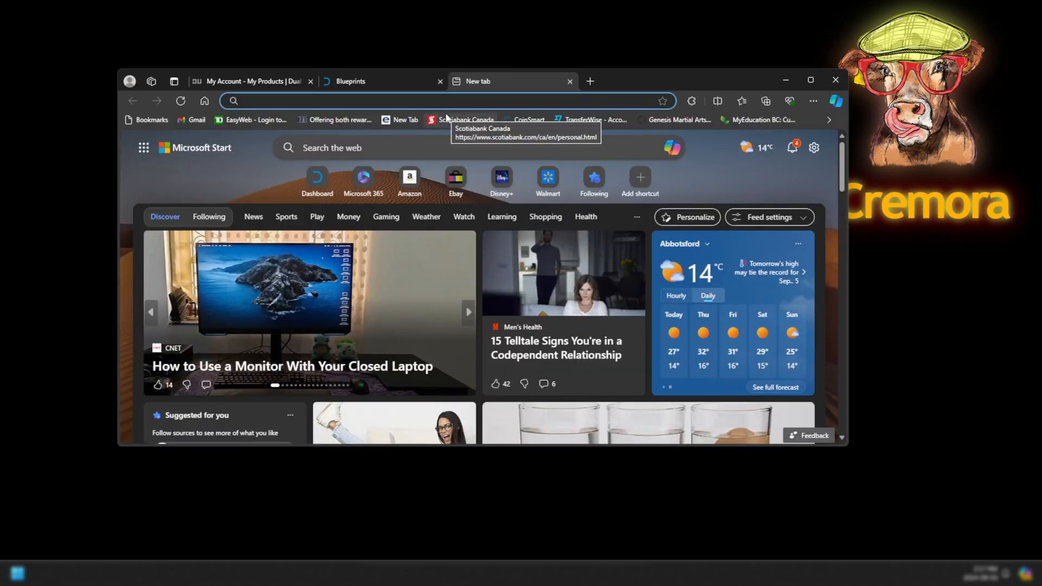
type("https://meshexporter.dualuniverse.game/login?ReturnUrl=%2F")
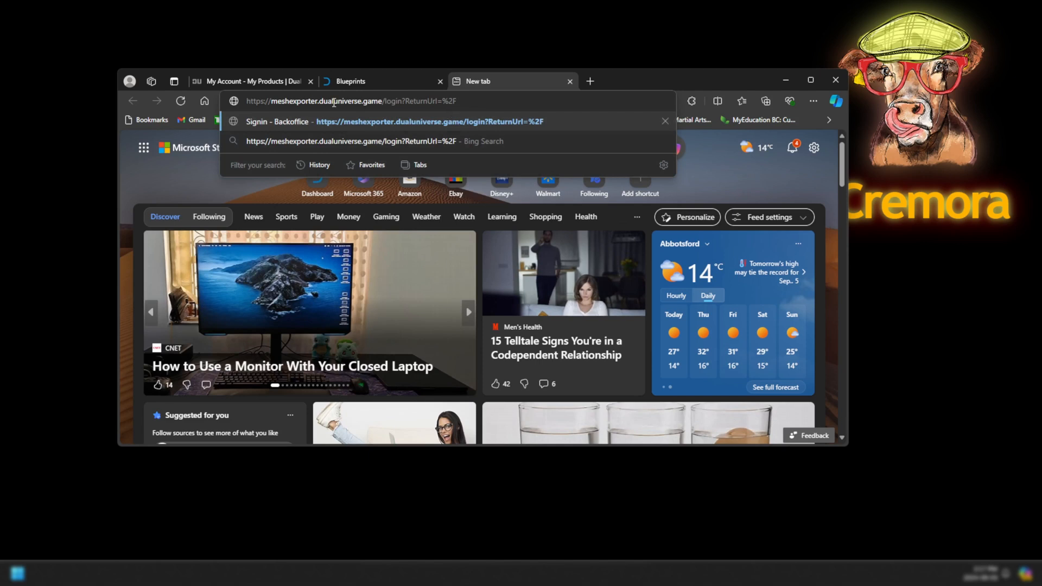
left_click_drag(458, 102, 387, 107)
key("BackSpace")
key("Return")
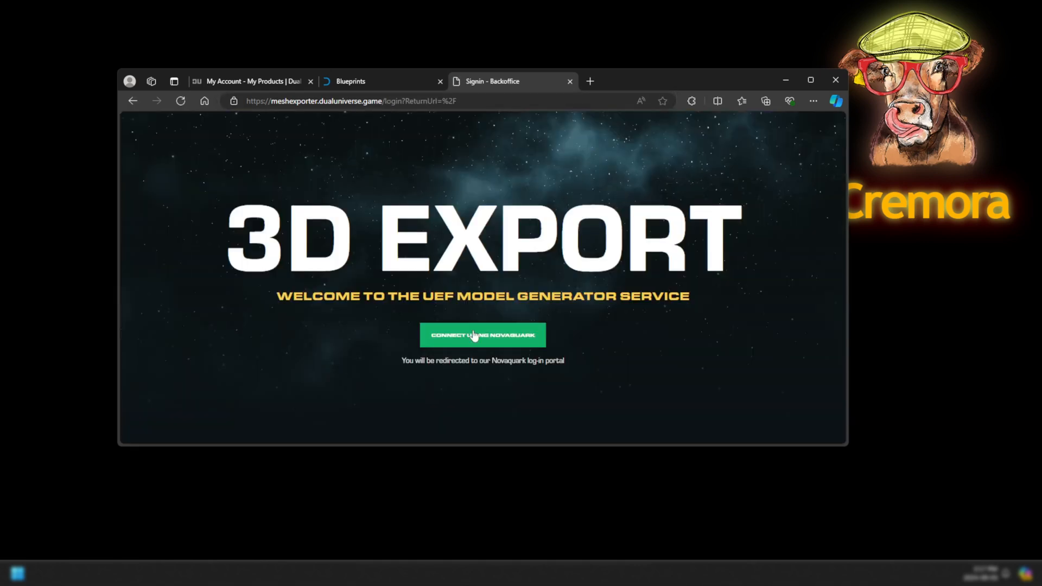
left_click(492, 341)
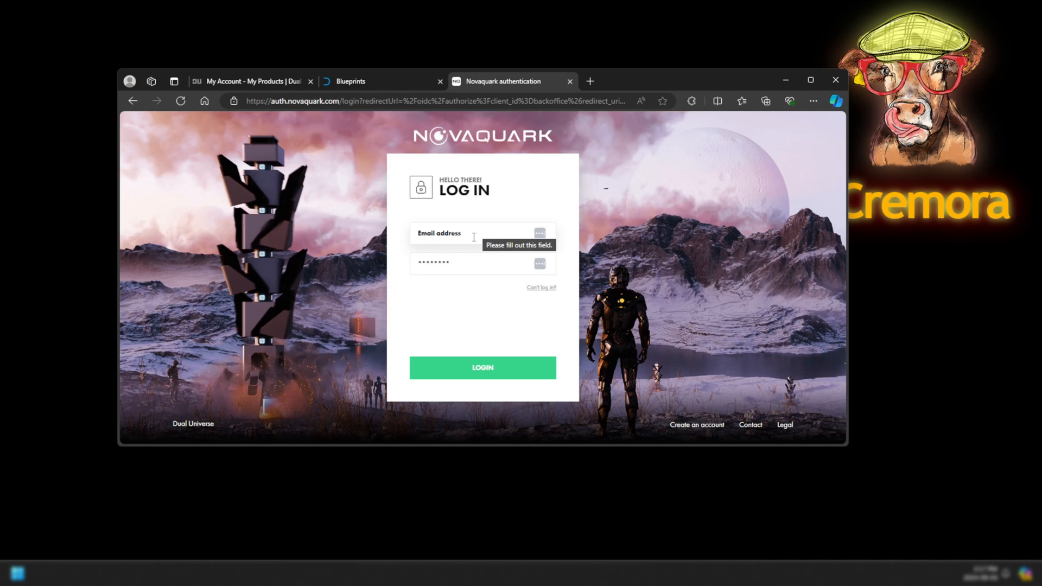
left_click(491, 236)
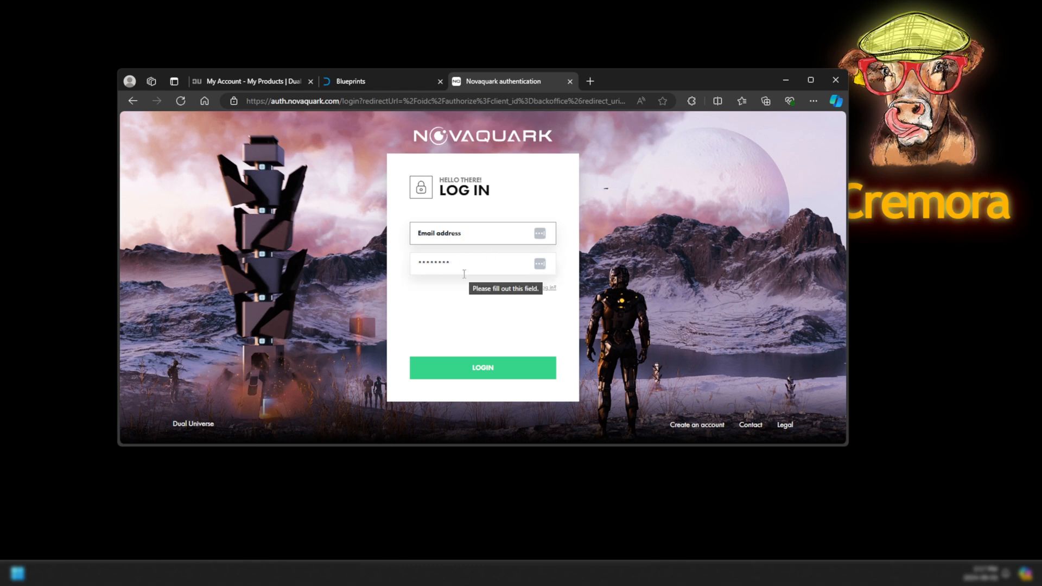
middle_click(502, 85)
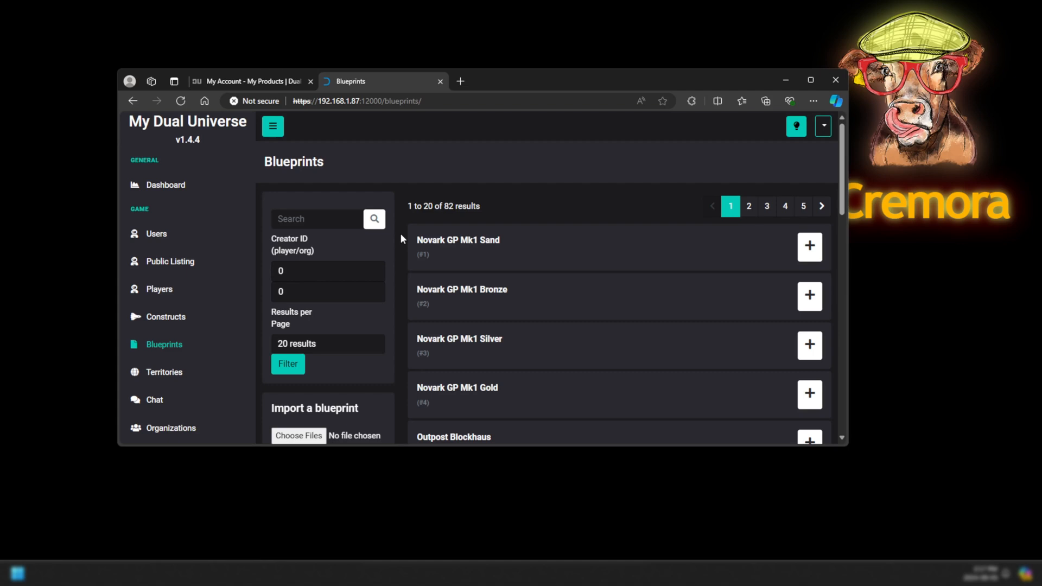
Open the Constructs list and the Alioth construct's details.
scroll(401, 239, "down", 3)
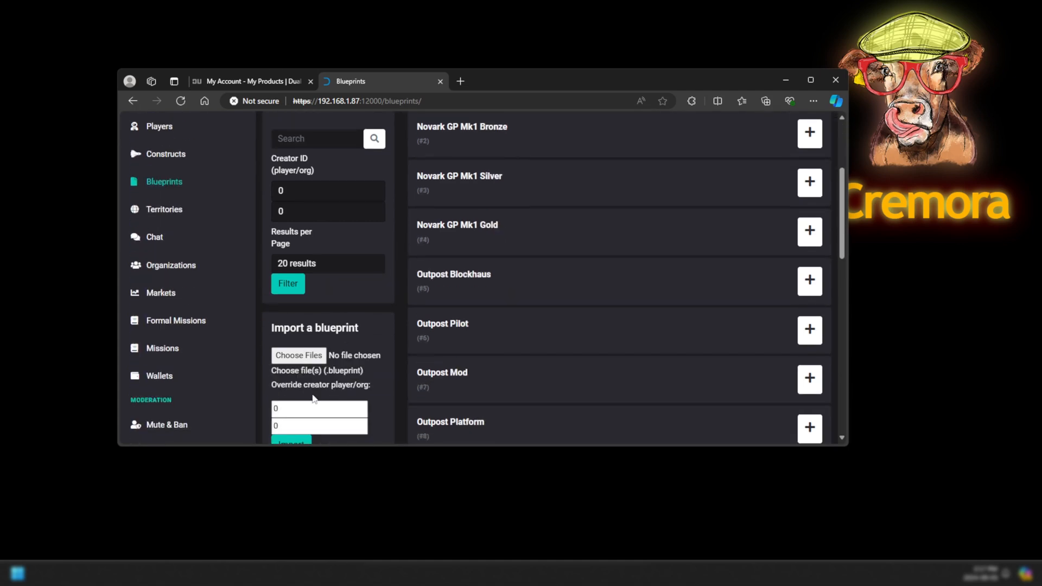
scroll(359, 344, "up", 3)
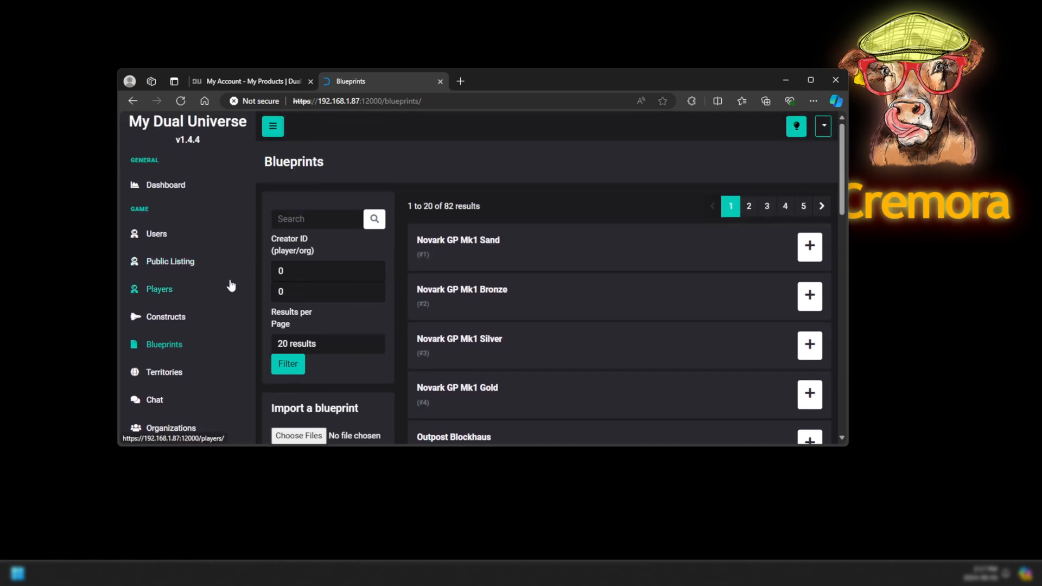
left_click(157, 318)
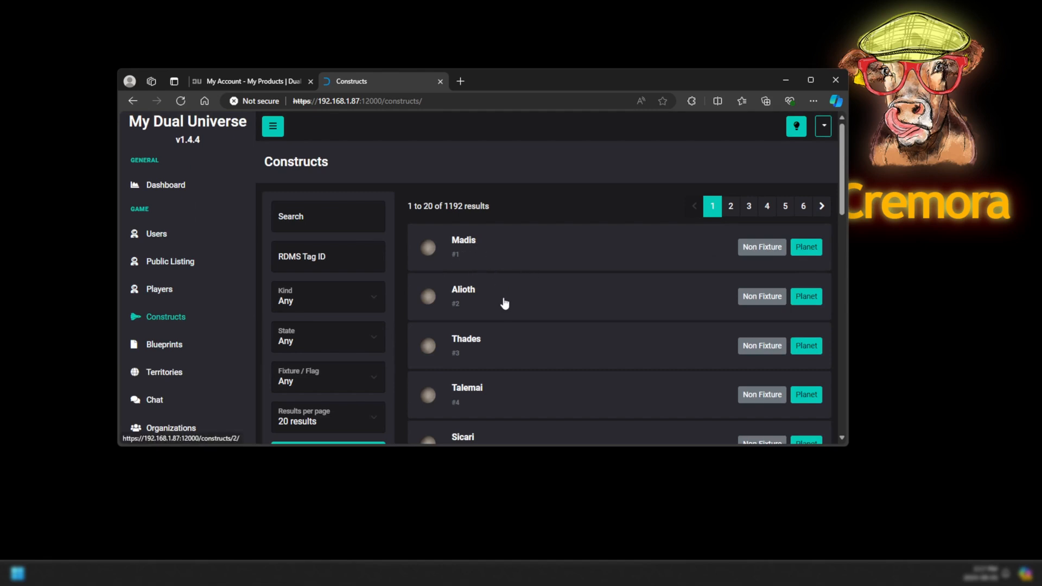
scroll(500, 323, "down", 3)
scroll(499, 324, "up", 3)
left_click(465, 299)
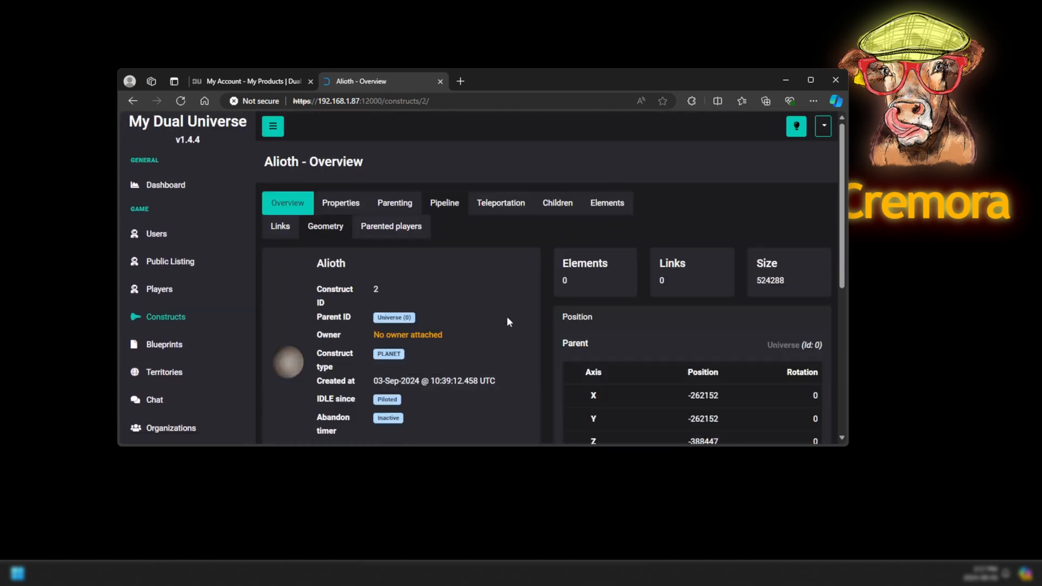
Review Alioth's Properties tab, then go to the Item Hierarchy page.
scroll(507, 317, "down", 4)
scroll(508, 322, "down", 1)
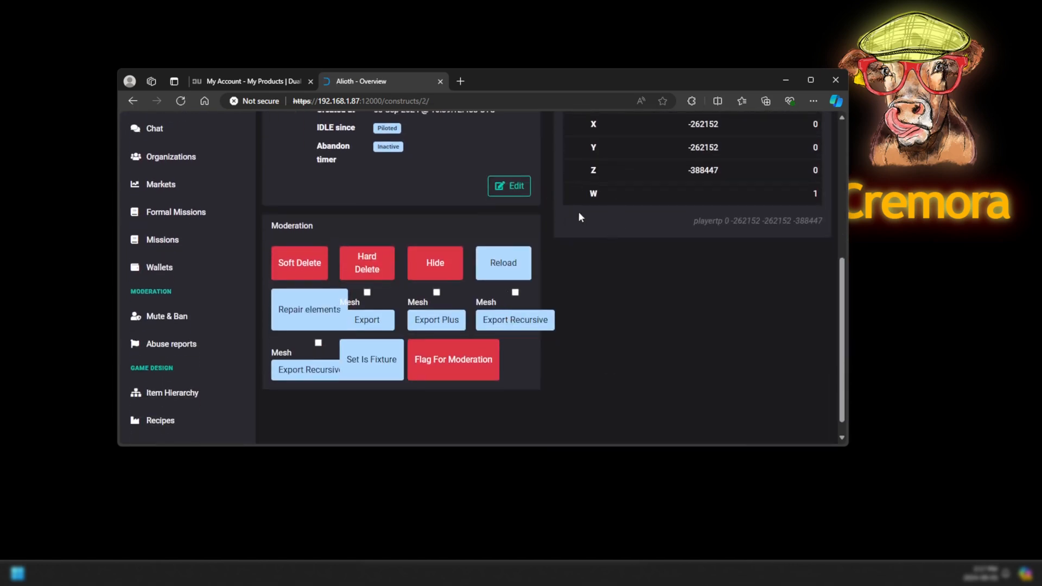
scroll(597, 320, "up", 5)
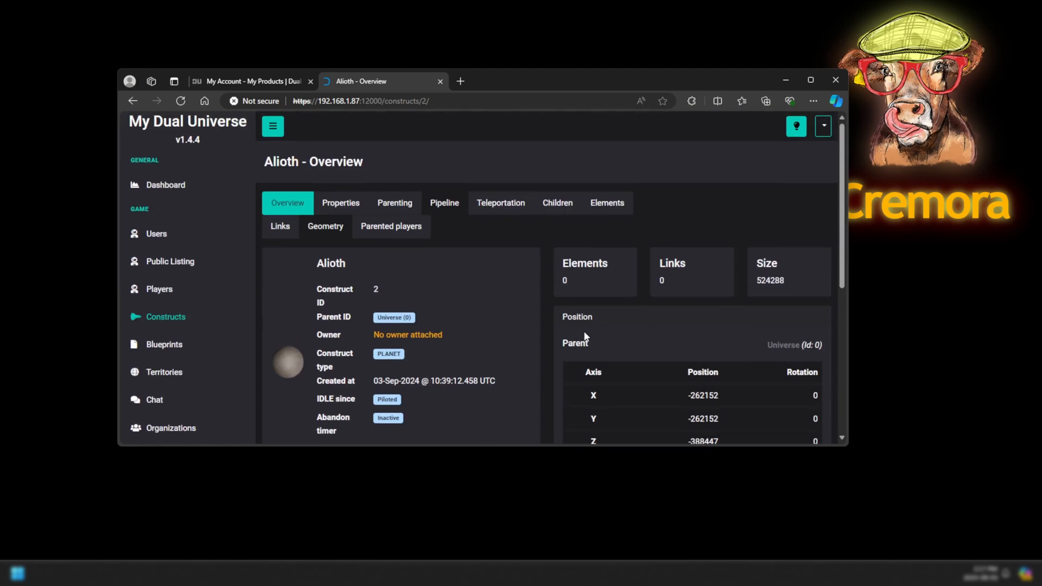
left_click(350, 203)
scroll(463, 357, "down", 3)
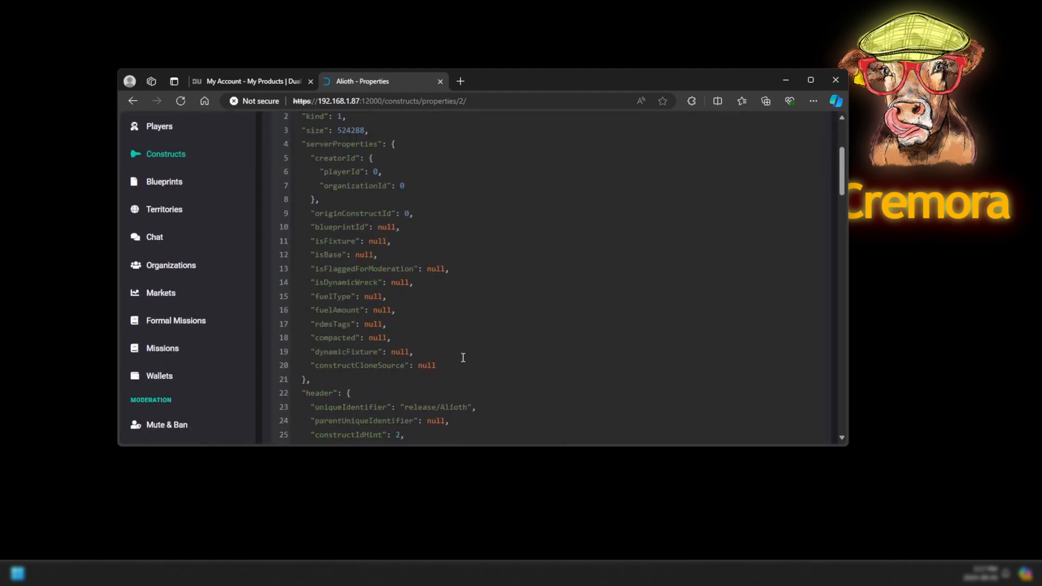
scroll(463, 357, "up", 3)
scroll(201, 323, "down", 7)
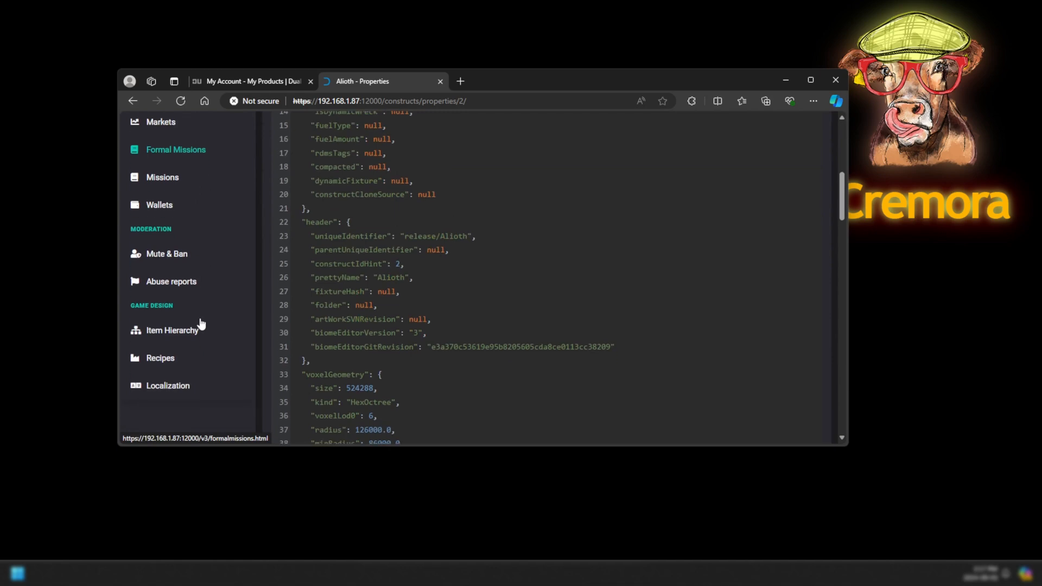
left_click(211, 288)
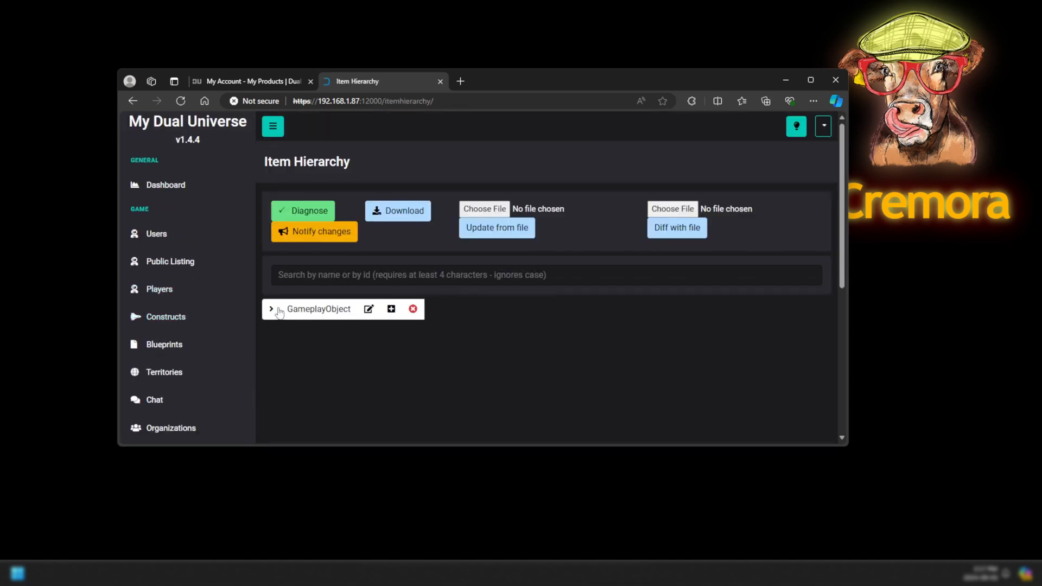
Expand GameplayObject and search the item hierarchy for 'schem'.
left_click(271, 310)
scroll(494, 384, "down", 3)
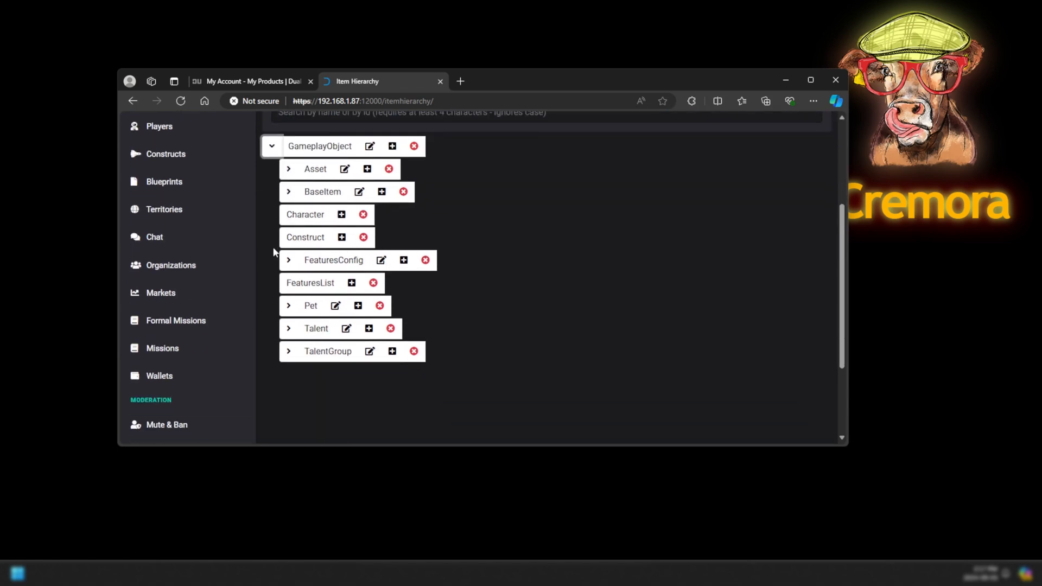
scroll(477, 300, "up", 2)
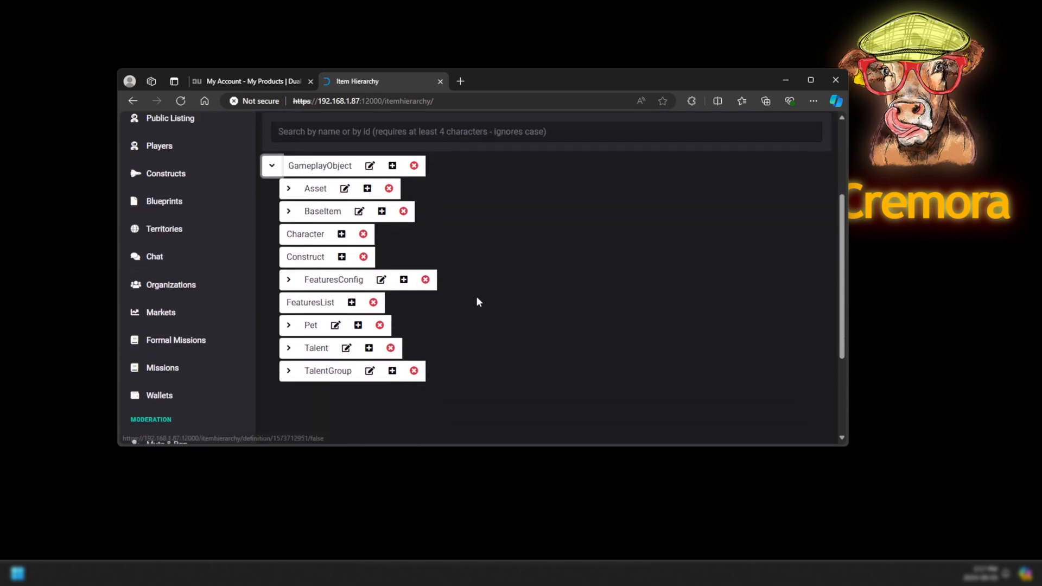
left_click(423, 220)
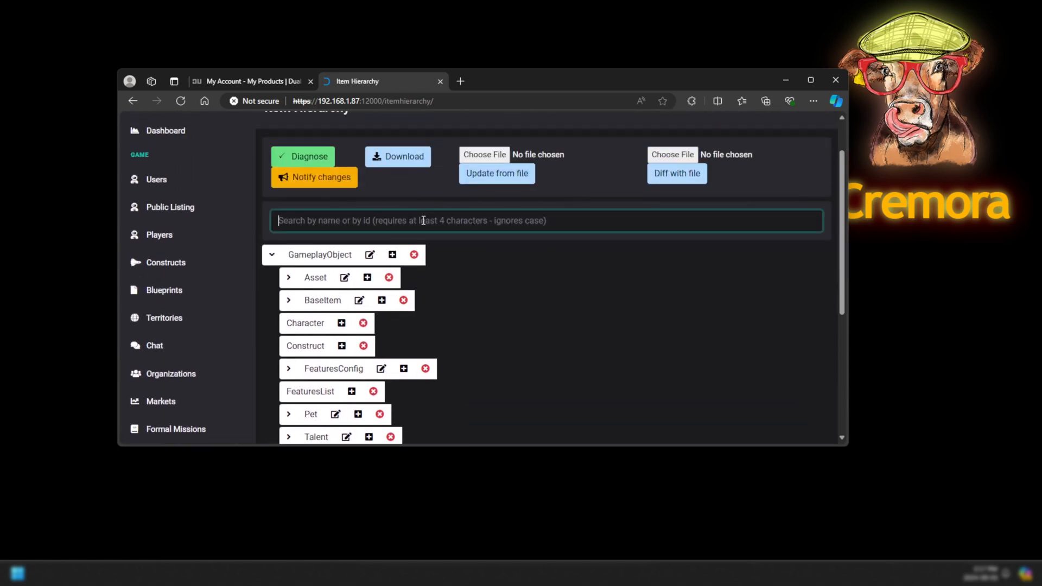
type("schem")
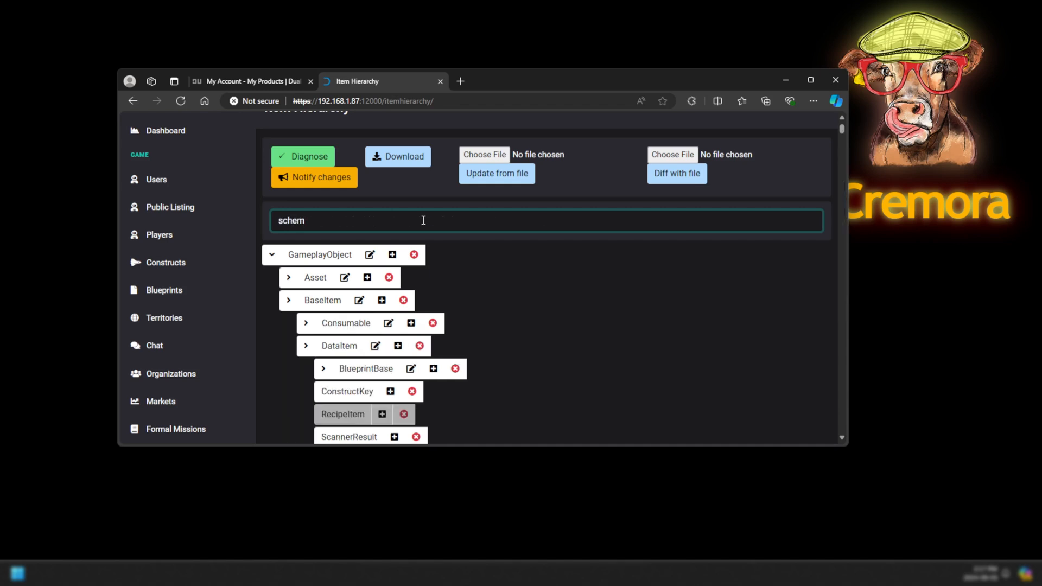
Delete the Schematic item with all its children, then return to the Dashboard.
scroll(483, 284, "down", 3)
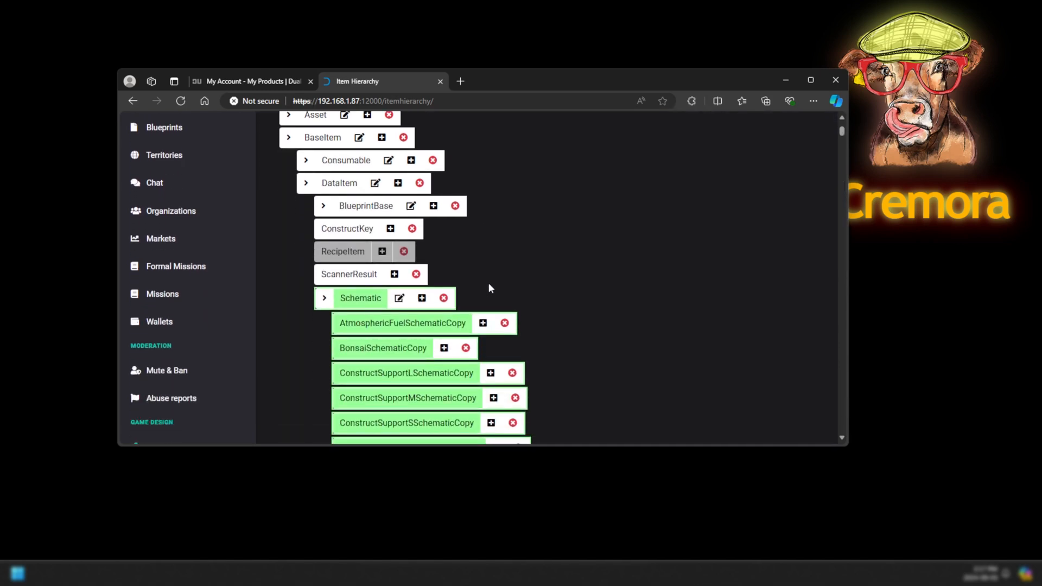
scroll(489, 288, "down", 1)
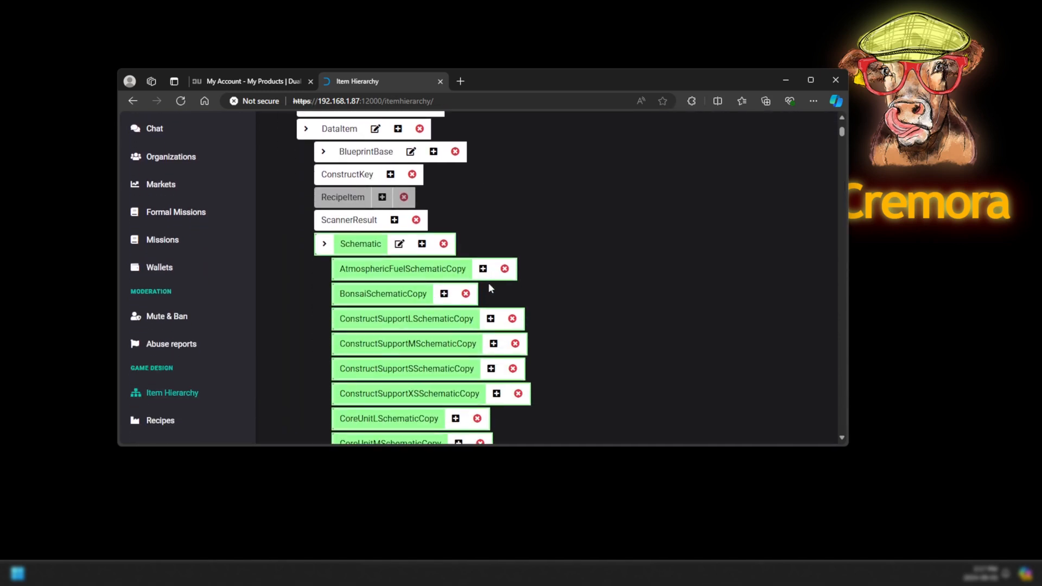
left_click(444, 244)
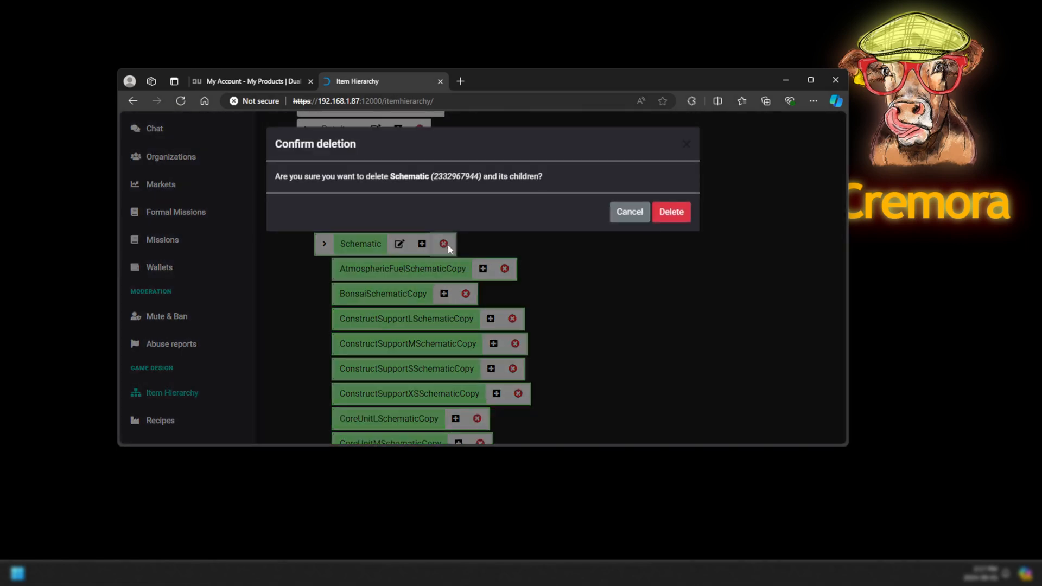
left_click(670, 215)
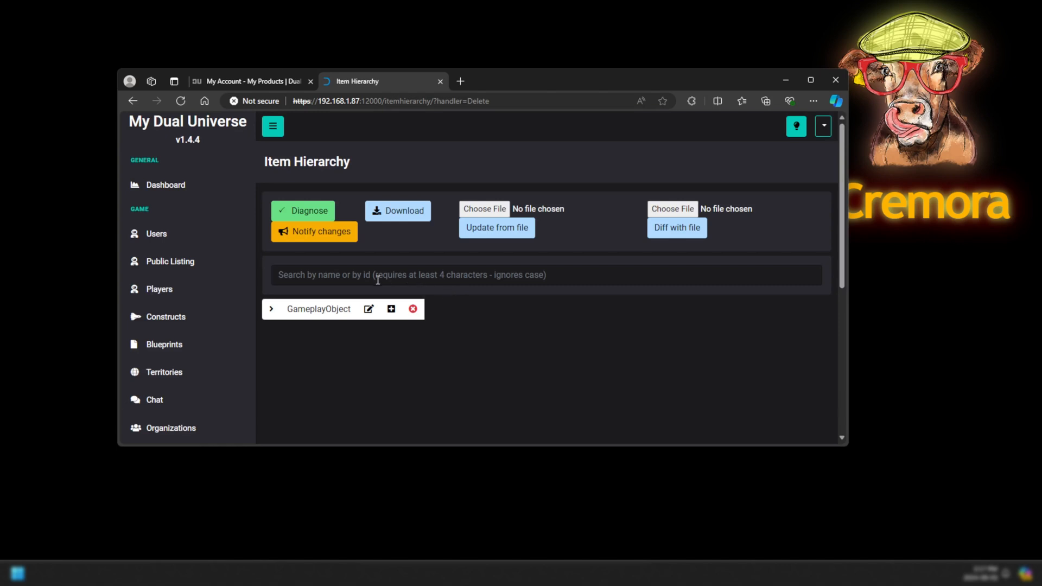
left_click(178, 186)
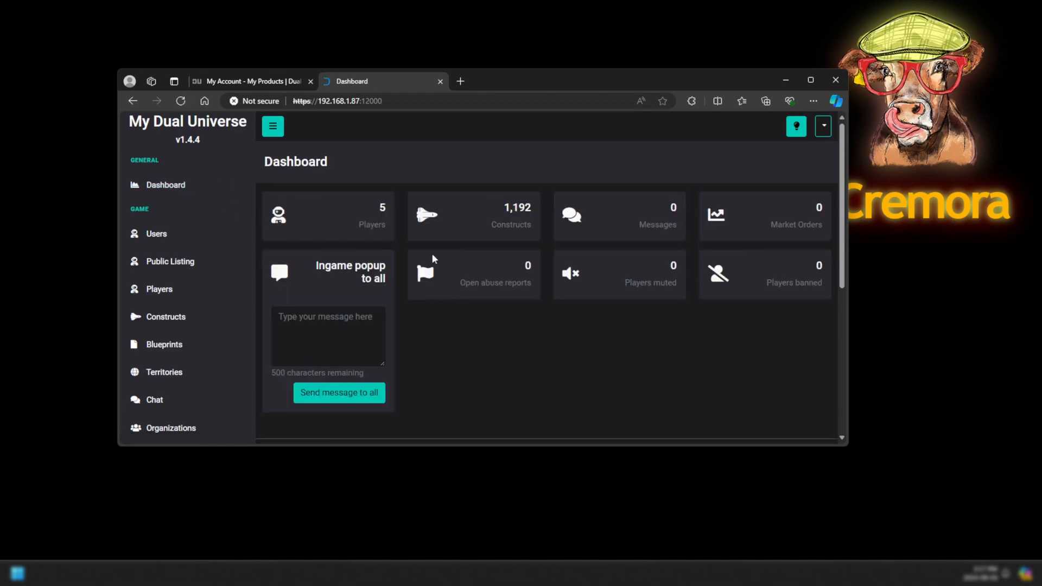
Sign in, then join 192.168.1.87 directly with the player's login and password, retrying once.
left_click(471, 571)
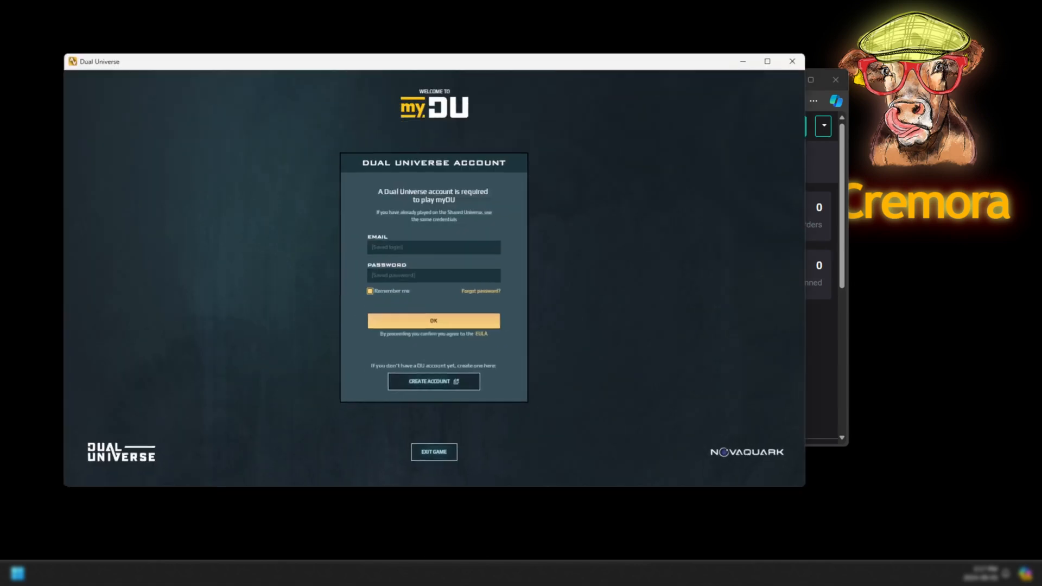
left_click(462, 323)
left_click(653, 310)
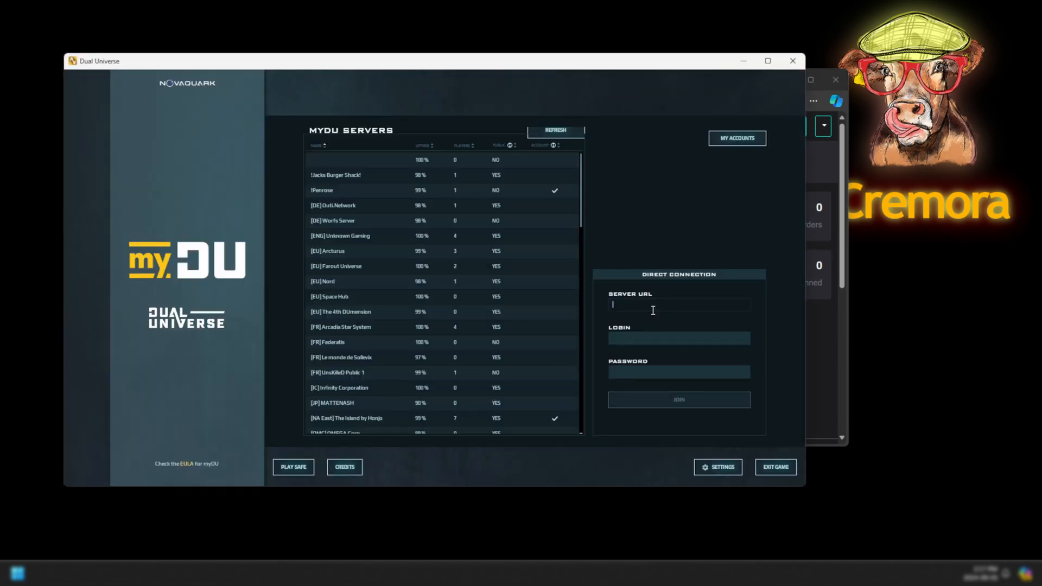
type("192.168.1.87")
key("Tab")
type("Cremora")
key("Tab")
type("********")
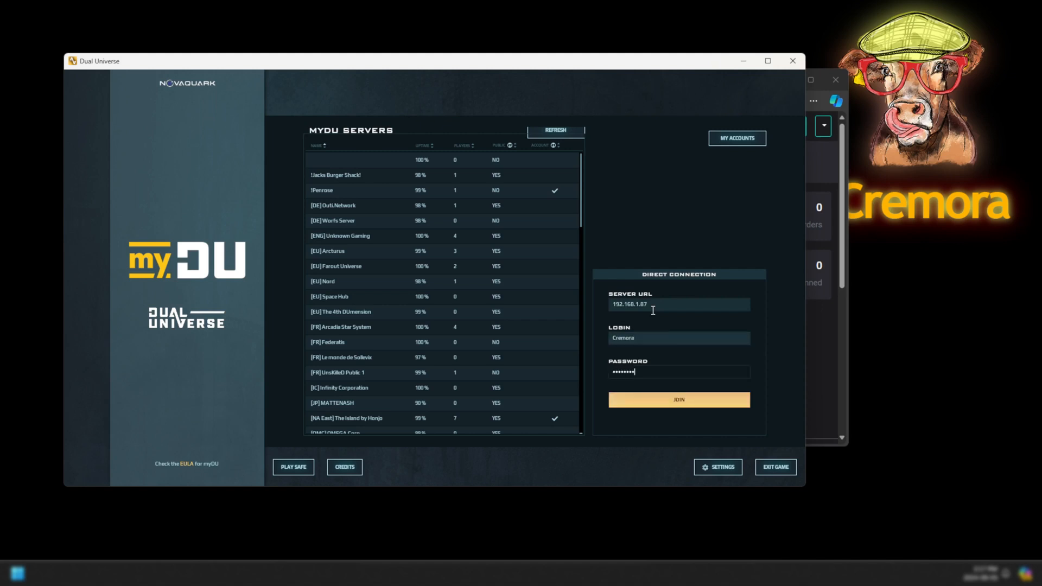
left_click(651, 405)
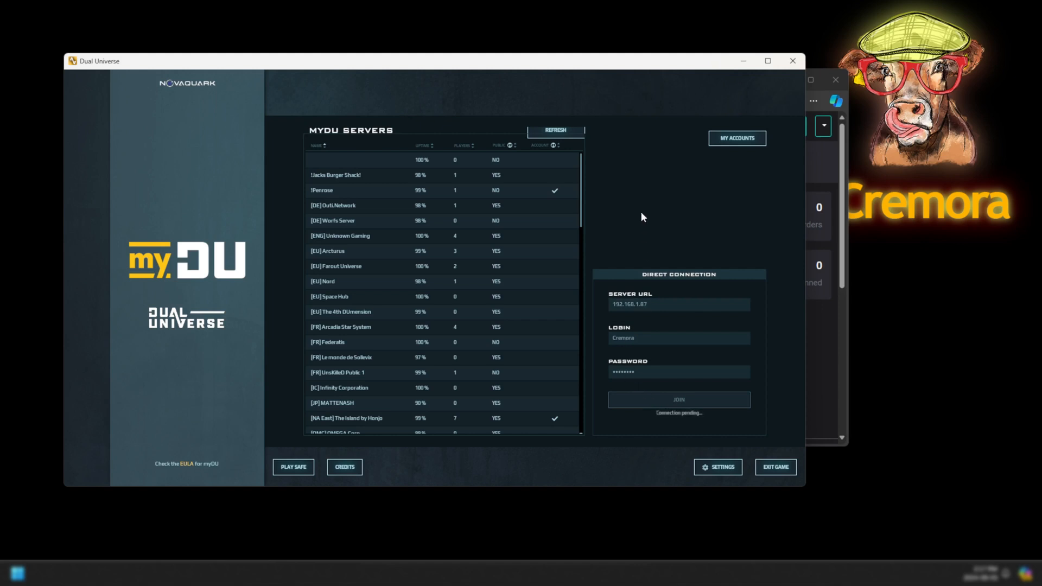
left_click(689, 396)
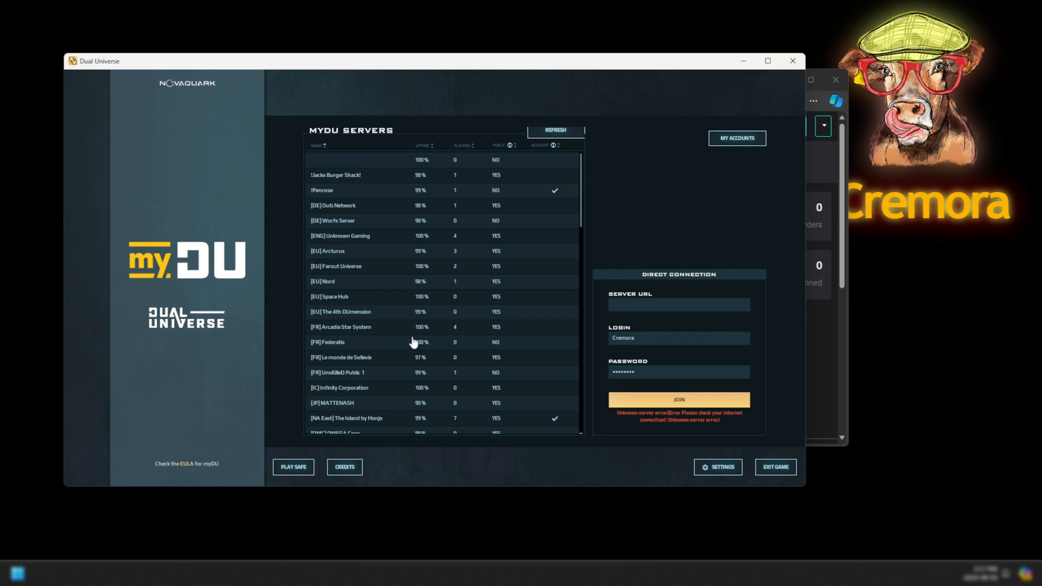
Open D:\Games\Dual Universe Server in a new File Explorer window and launch a terminal there.
right_click(128, 574)
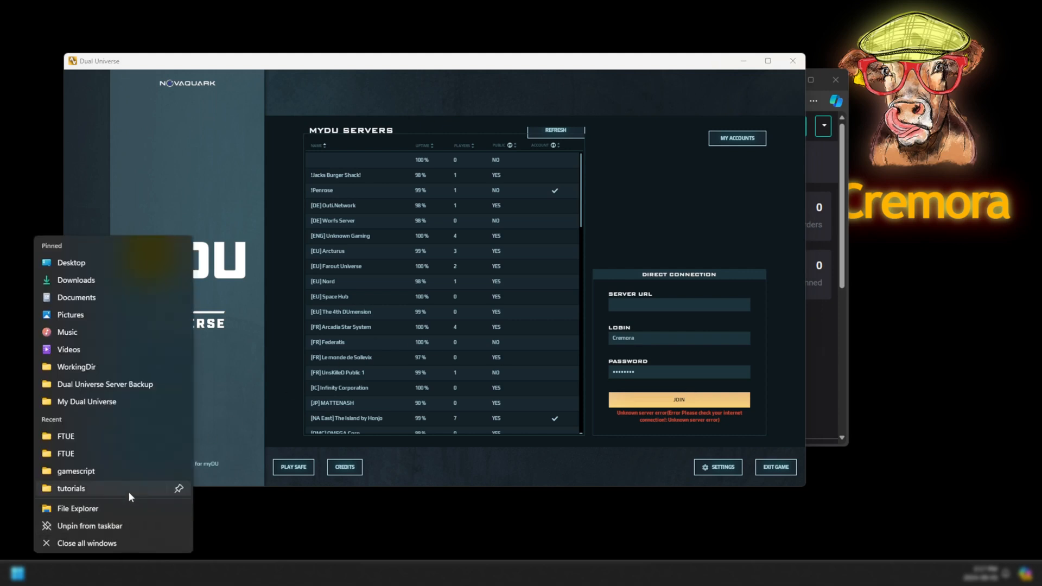
left_click(122, 508)
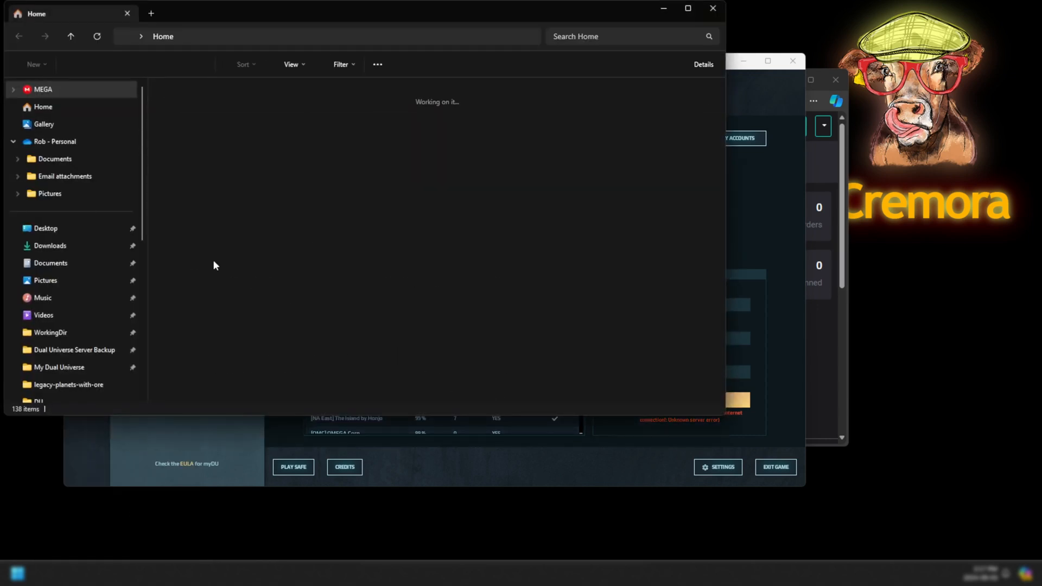
scroll(81, 282, "down", 4)
left_click(72, 311)
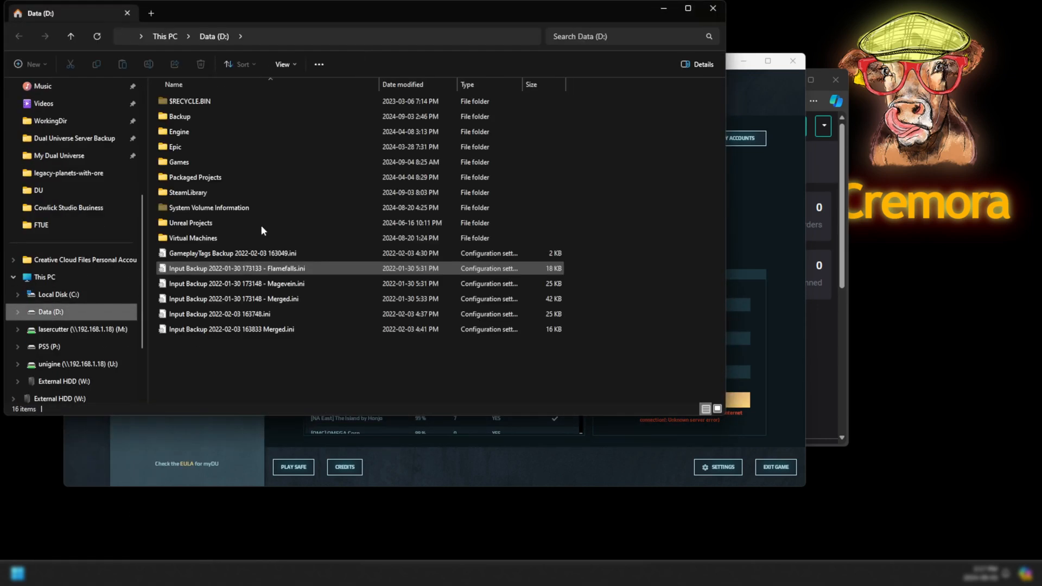
double_click(184, 162)
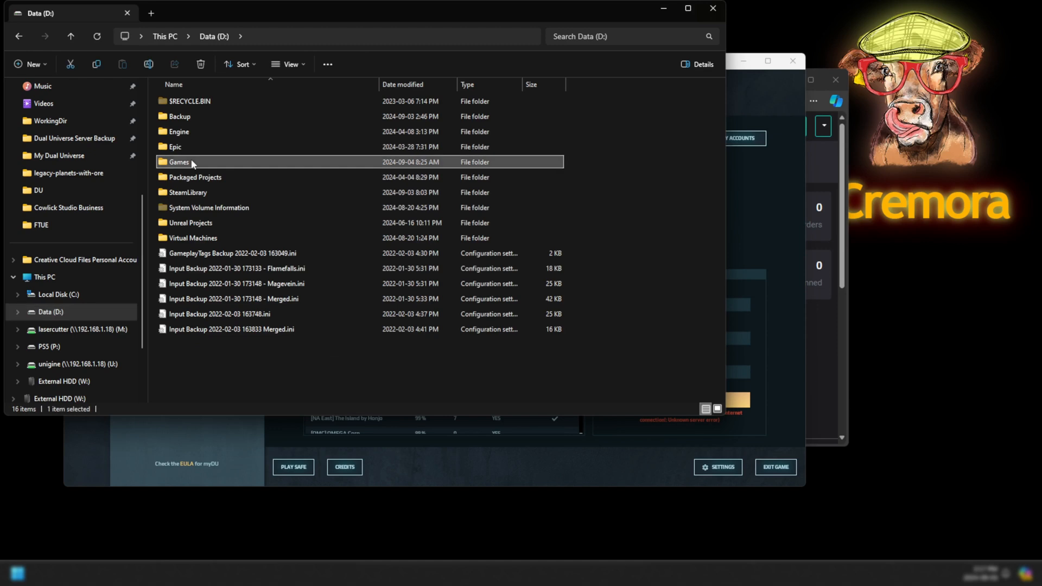
double_click(217, 101)
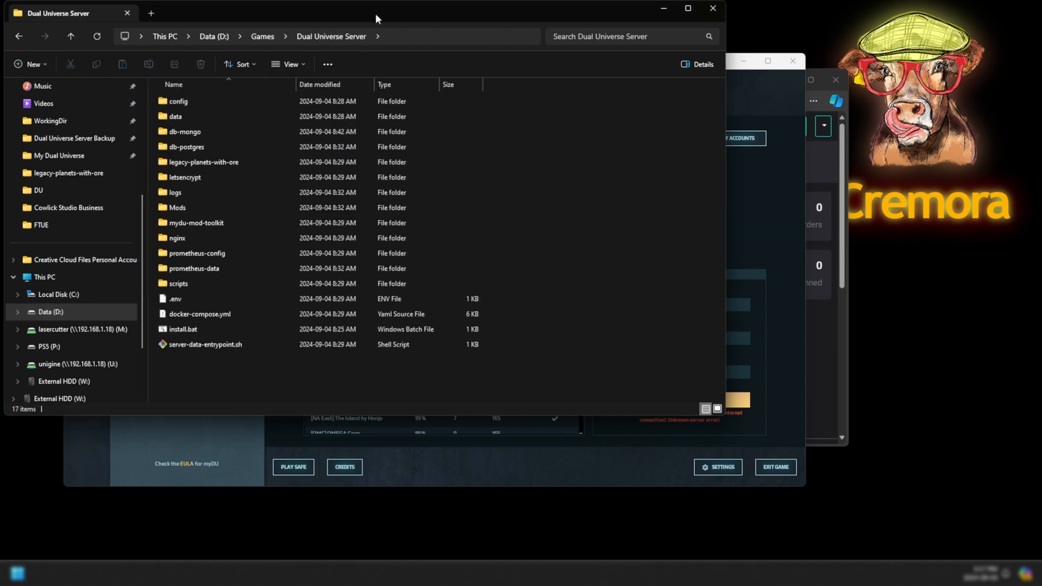
left_click_drag(375, 12, 454, 107)
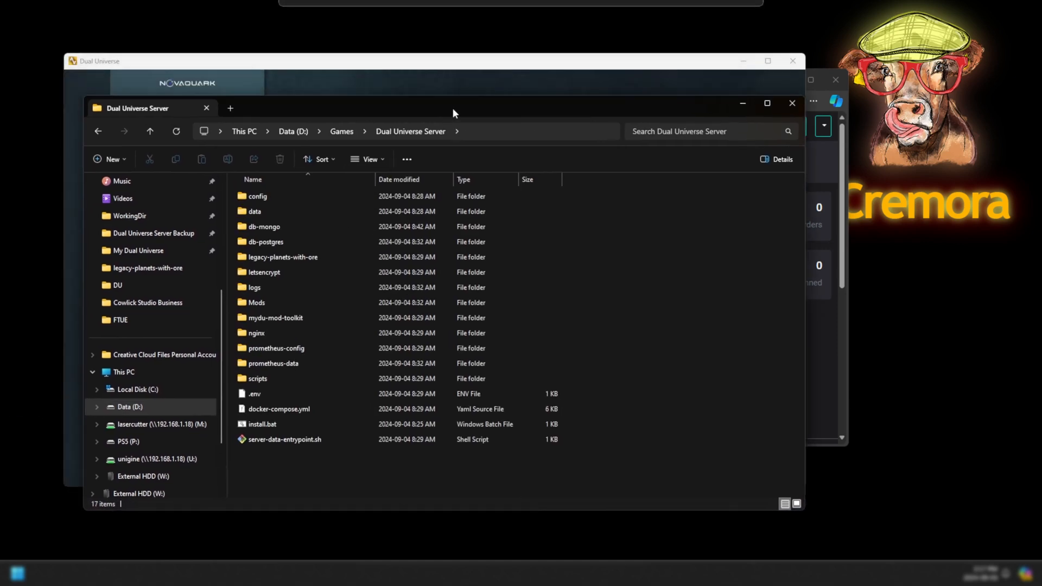
right_click(587, 286)
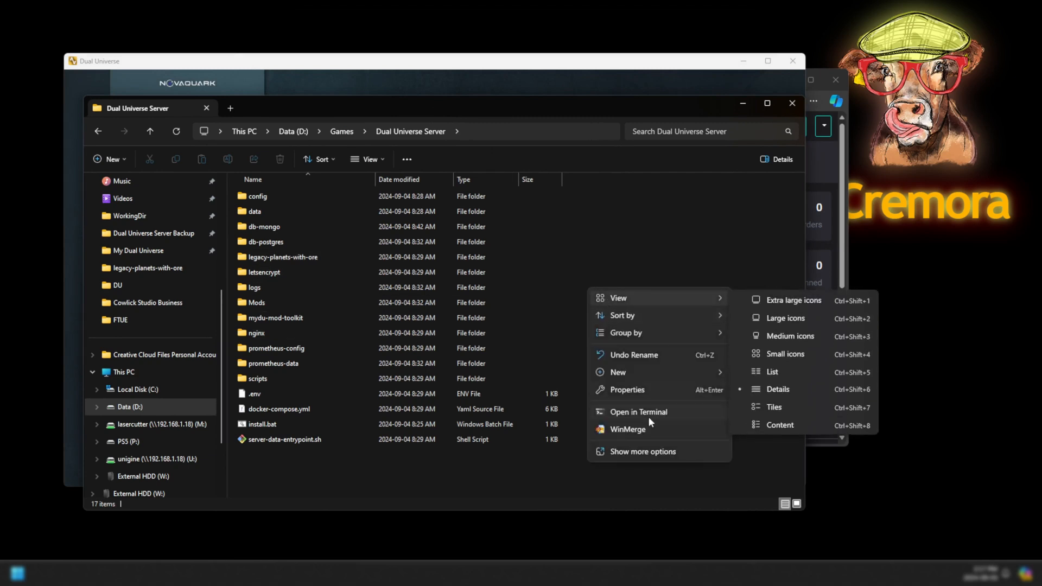
left_click(633, 414)
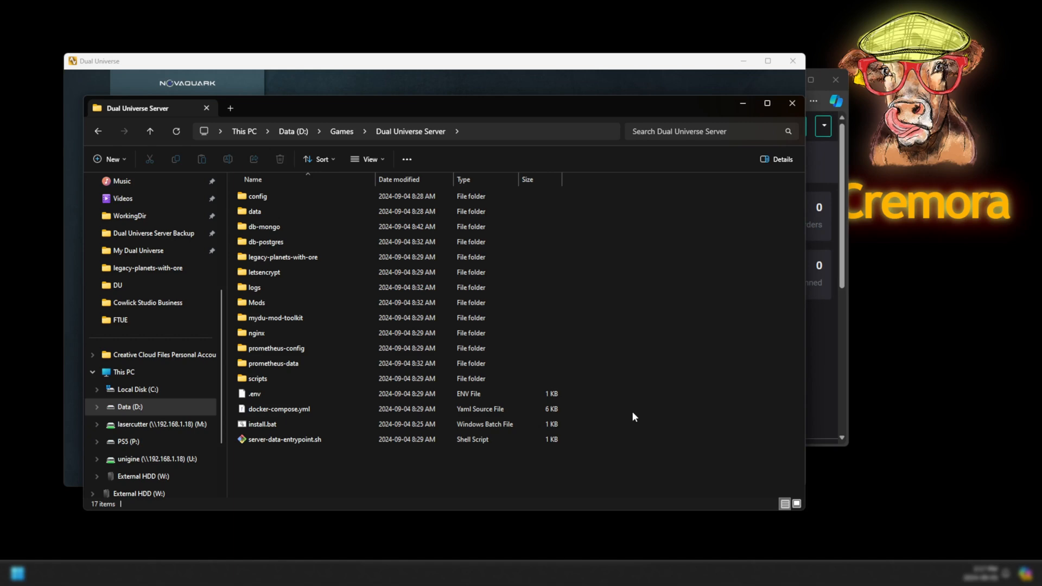
Move the PowerShell window into view and run script\down.bat, which fails on the misspelled folder.
left_click(743, 104)
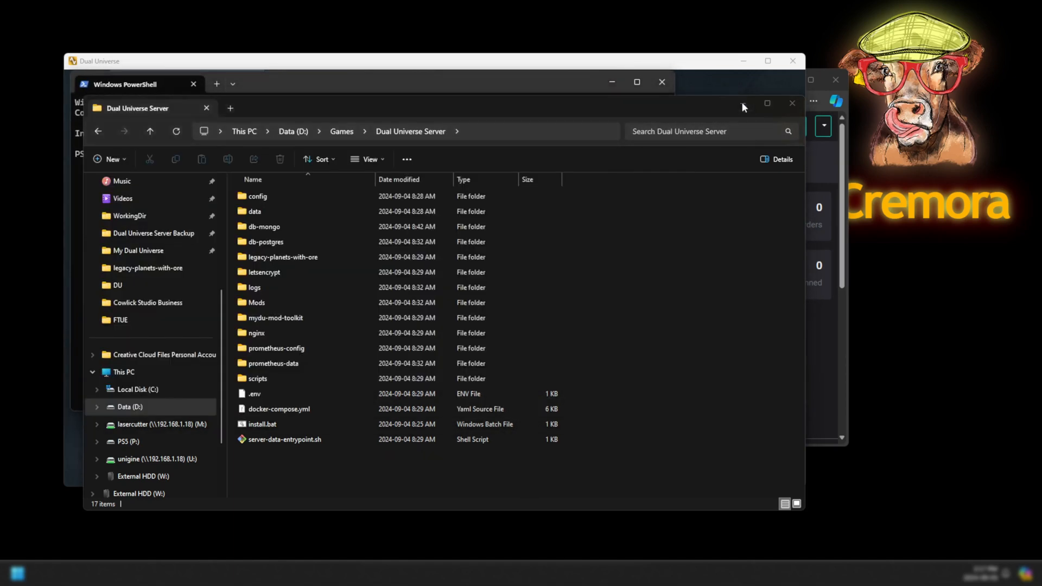
left_click_drag(536, 85, 609, 135)
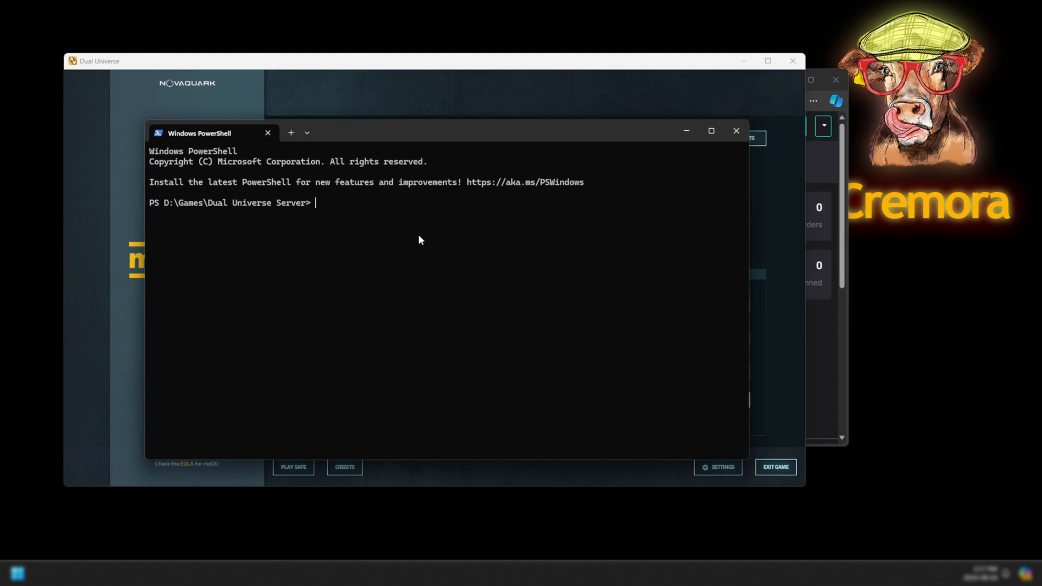
type("script")
type("\\down.bat")
key("Return")
Correct the command to scripts\down.bat and run it, removing all 19 containers and the network.
key("Up")
key("Left")
key("Left")
key("Left")
key("Left")
key("Left")
key("Left")
key("Left")
key("Left")
key("Left")
type("s")
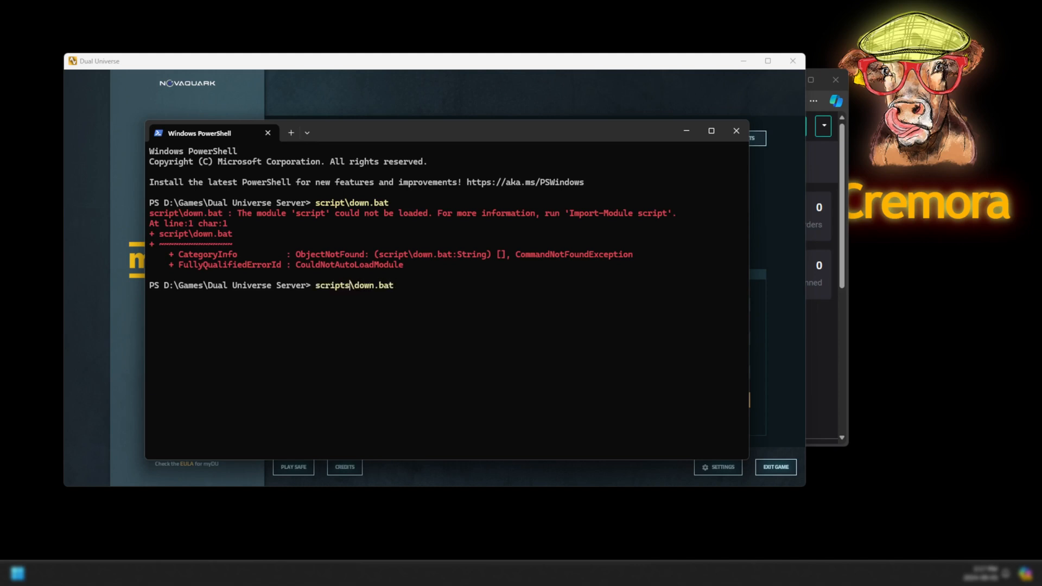
key("Return")
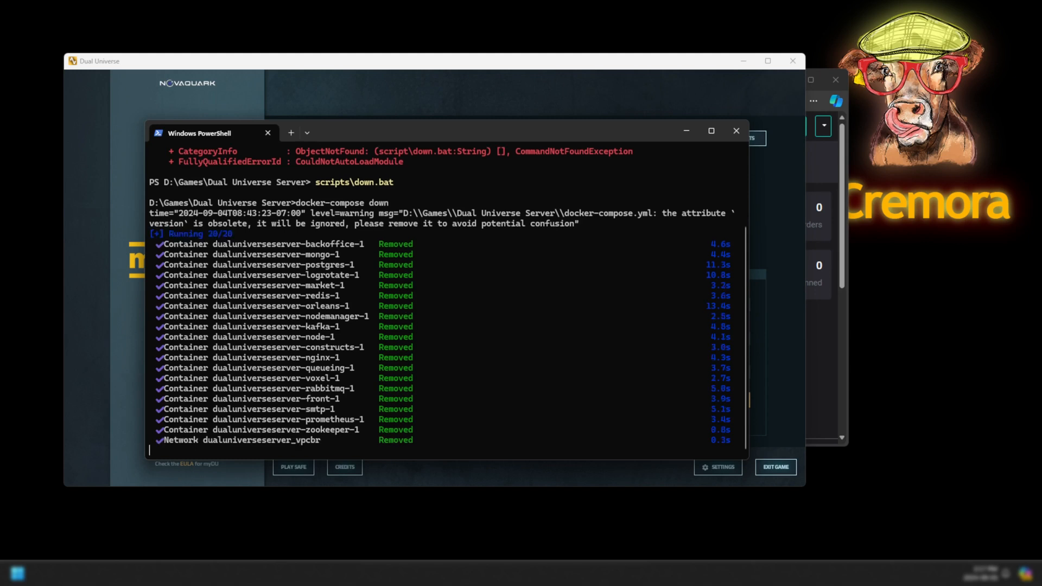
key("Up")
key("Left")
key("Left")
key("Left")
key("Left")
key("BackSpace")
key("BackSpace")
key("BackSpace")
key("BackSpace")
Run scripts\up.bat to start postgres, the 8 game services and 4 support containers.
type("up")
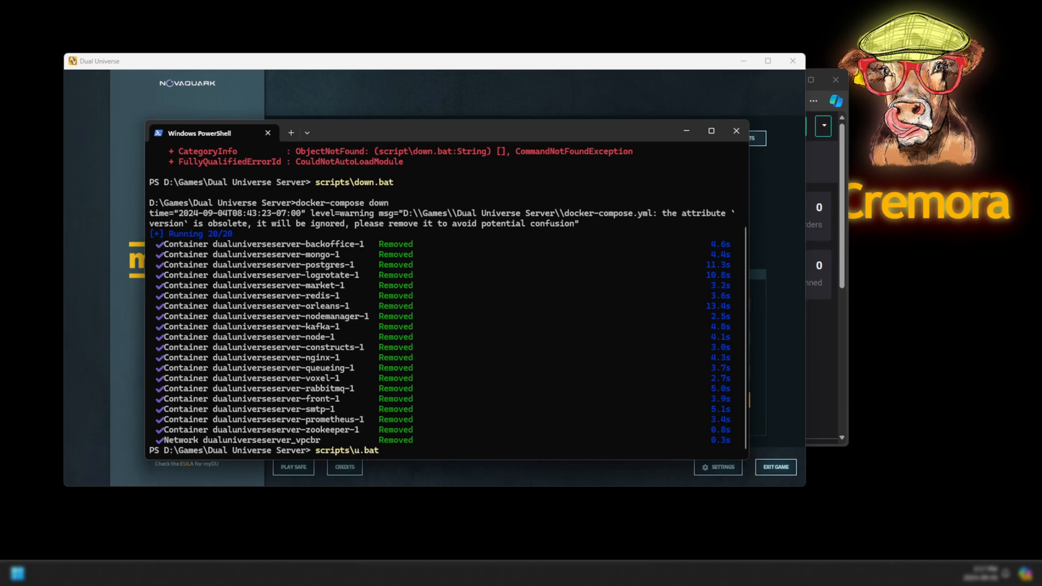
key("Return")
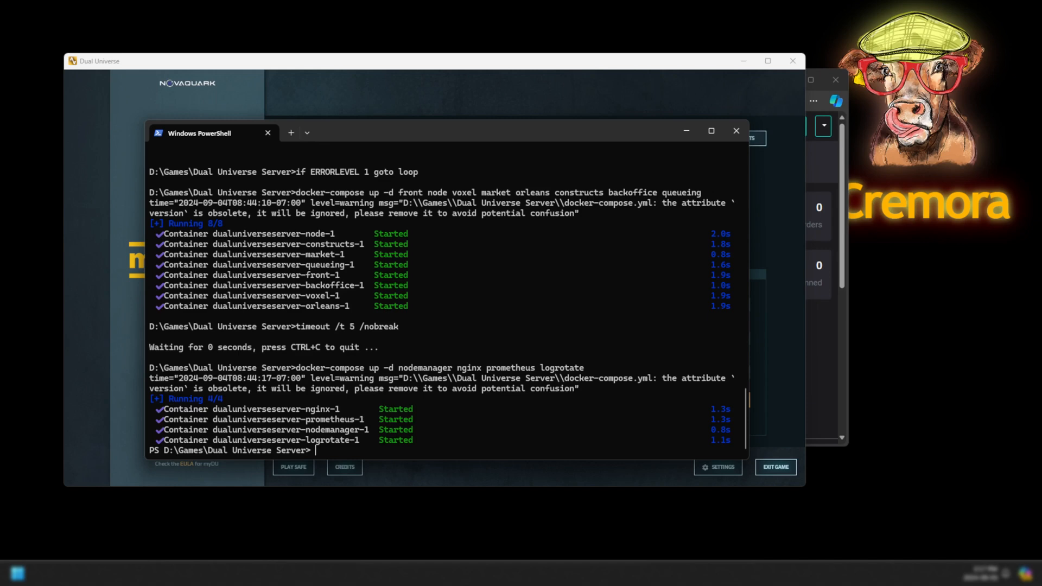
key("Return")
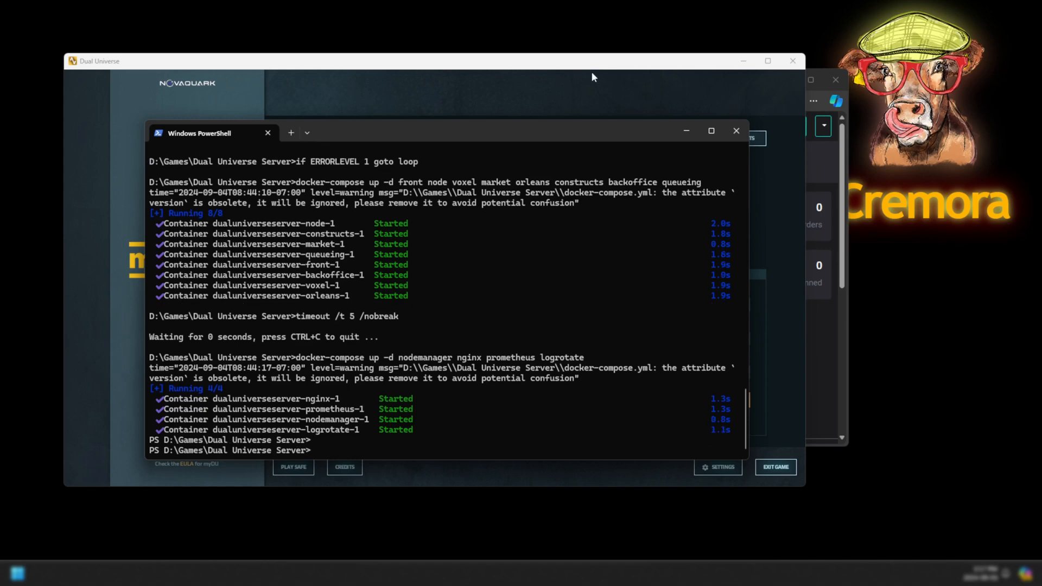
Join the myDU server by entering 192.168.1.87 as the Direct Connection server URL.
left_click(686, 131)
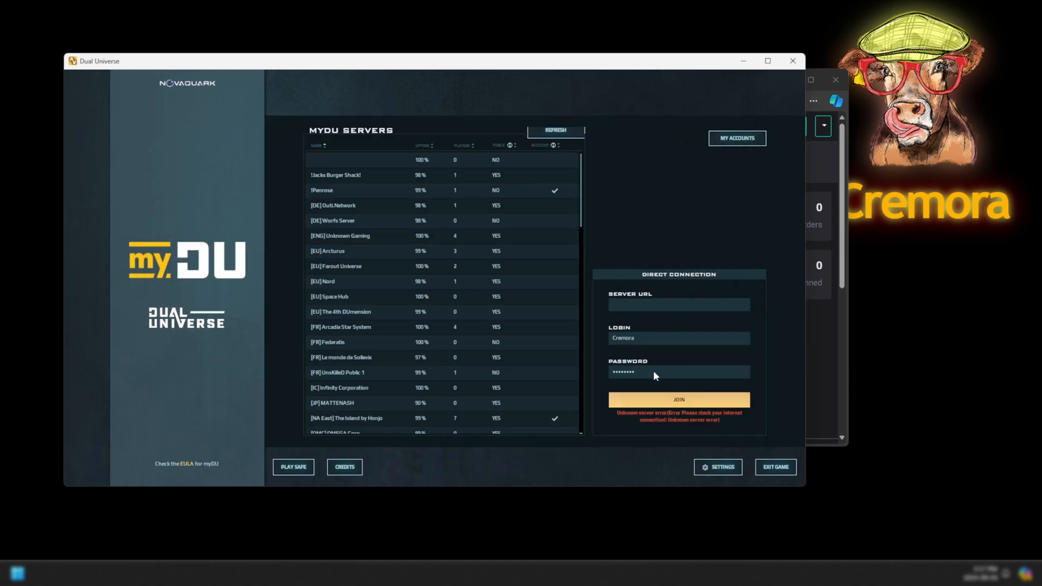
left_click(642, 306)
type("192.168")
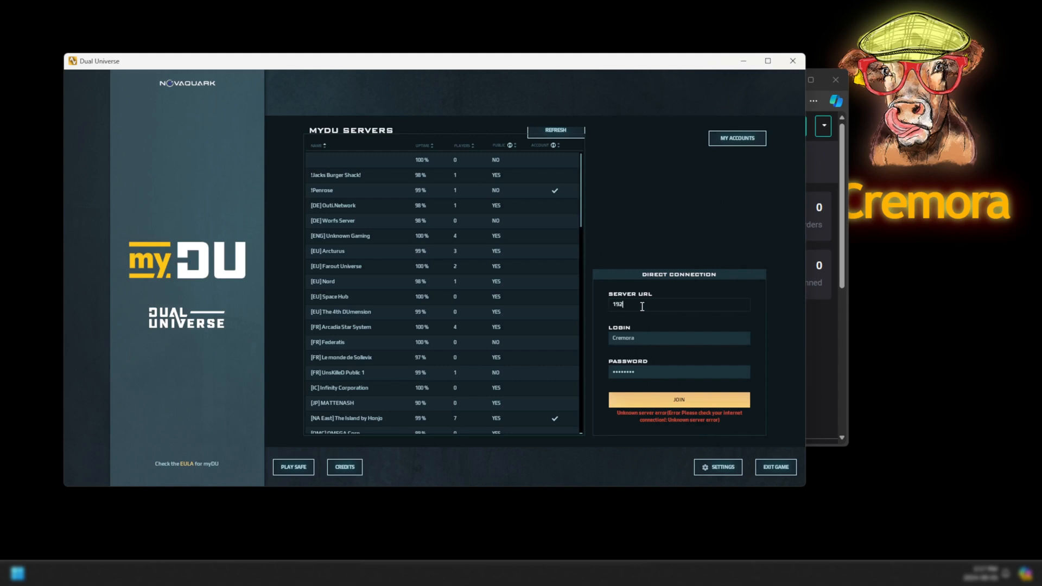
type(".1.87")
left_click(664, 400)
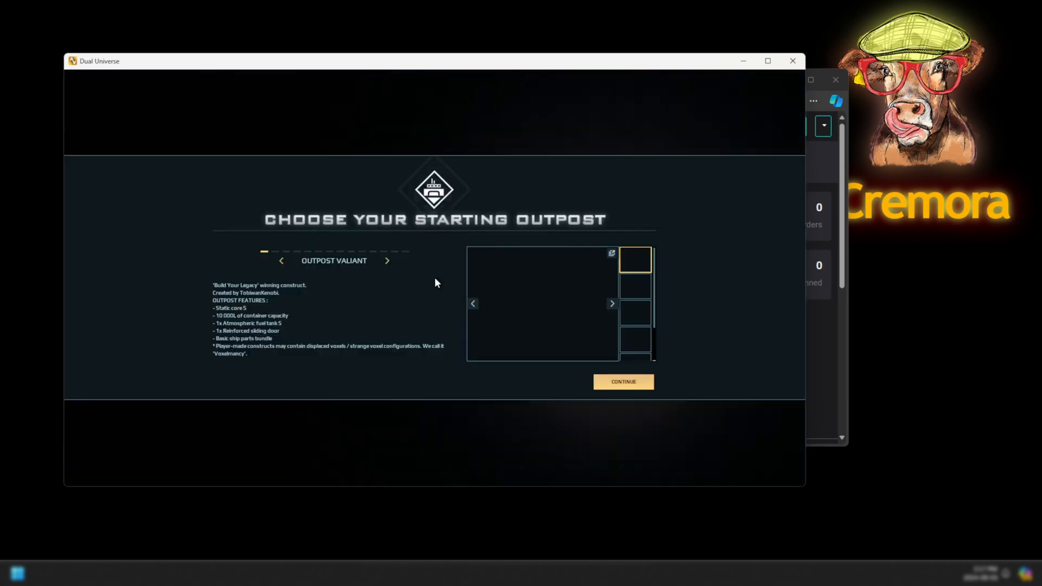
Choose the Station outpost and Novark Exacutus vehicle as starting picks and confirm them.
left_click(394, 253)
left_click(405, 252)
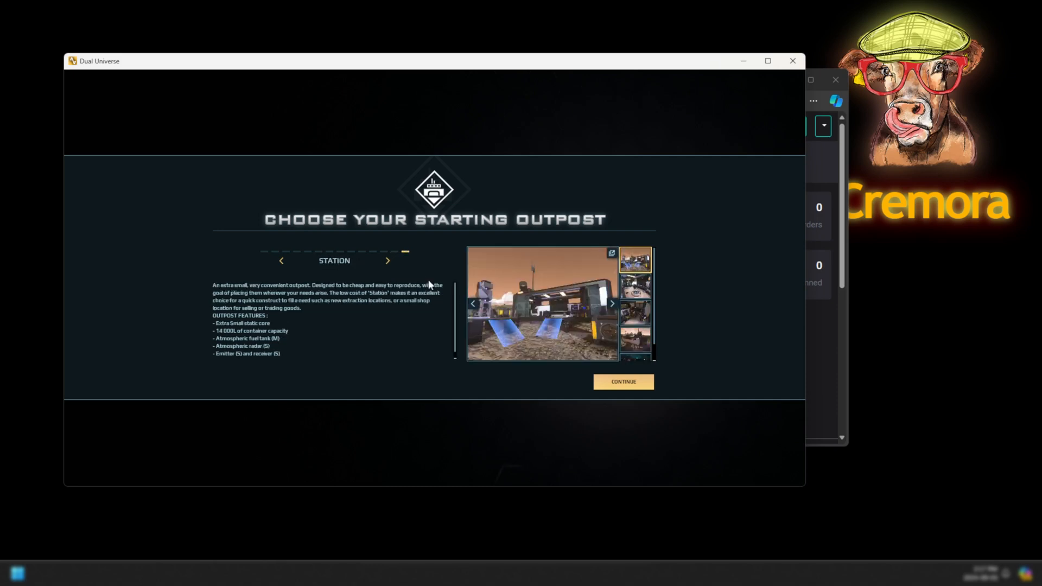
left_click(607, 386)
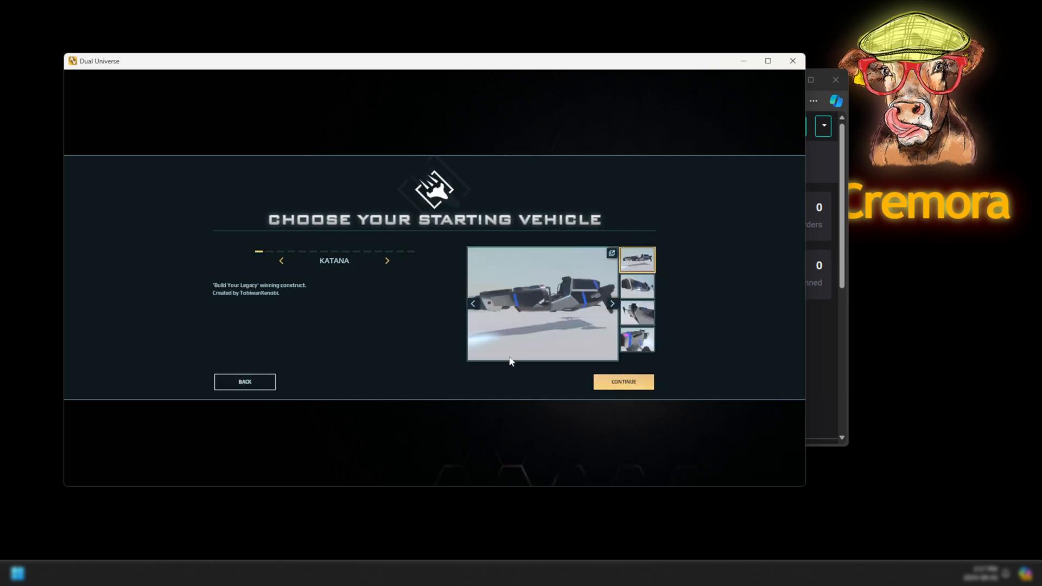
left_click(400, 252)
left_click(624, 383)
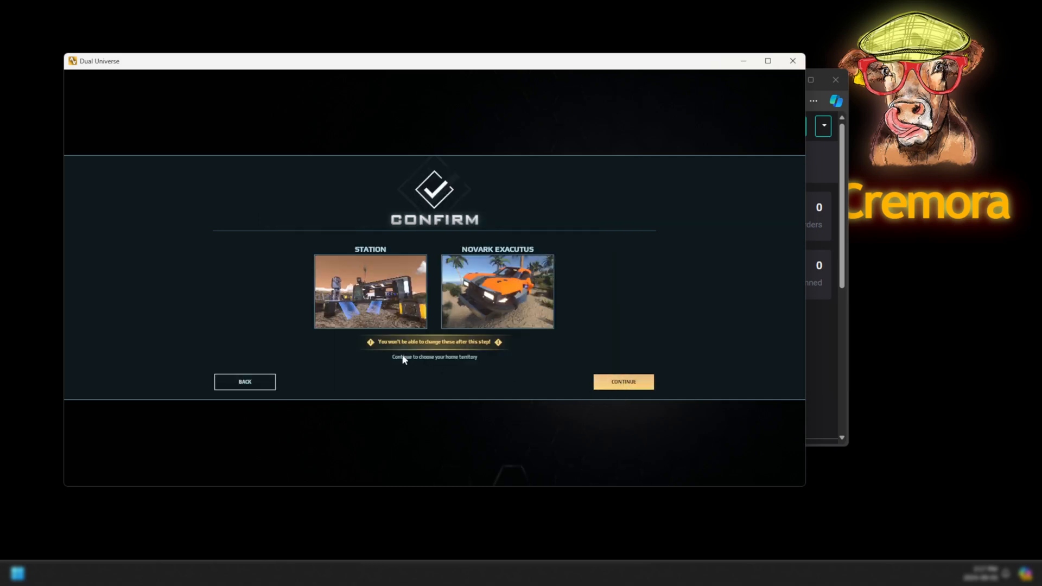
left_click(624, 381)
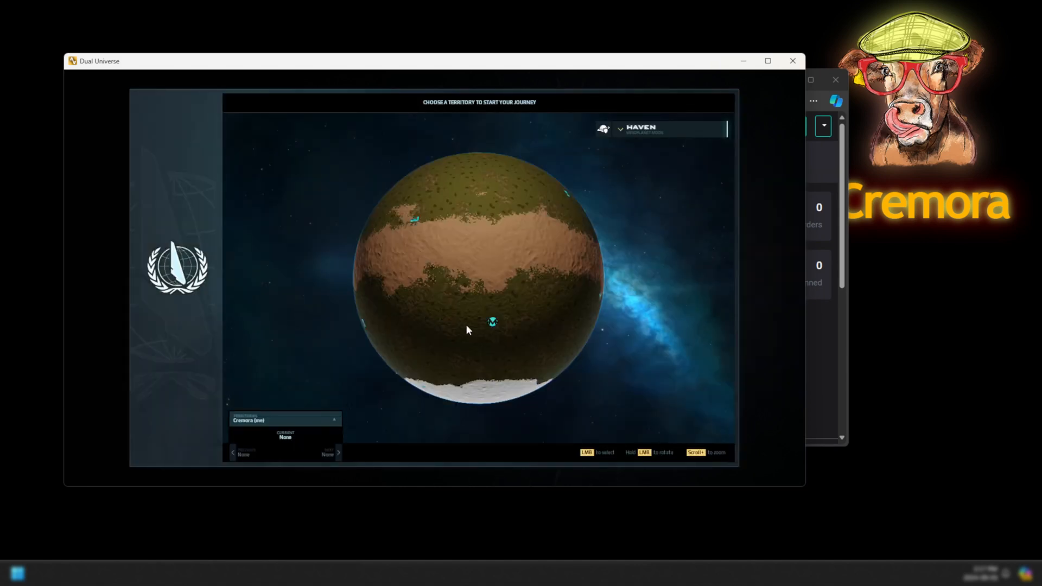
Survey the Haven globe, select territory tile #109836, and choose START HERE!
left_click_drag(412, 236, 420, 275)
left_click(420, 275)
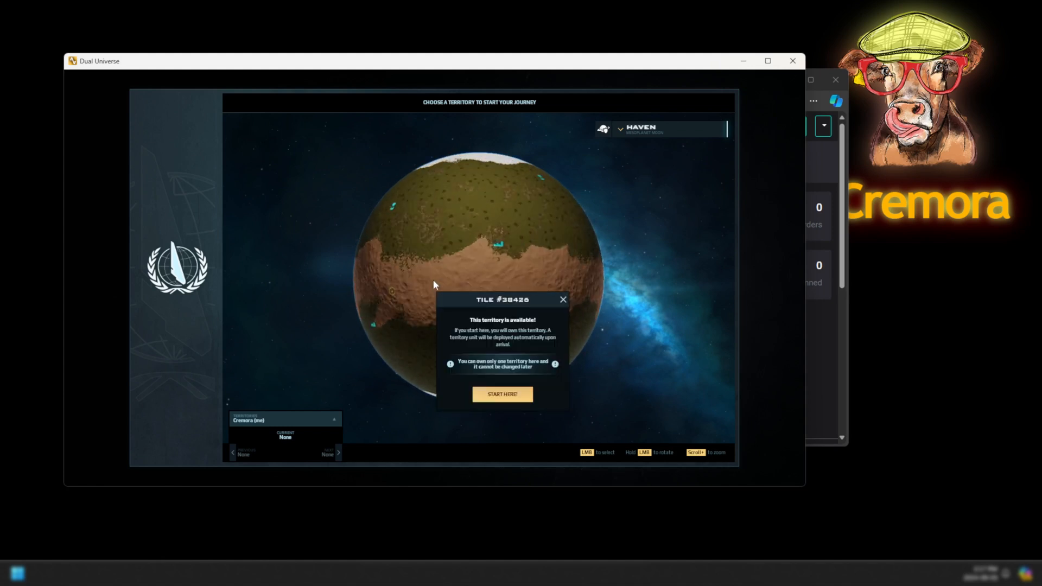
scroll(522, 223, "up", 3)
scroll(523, 224, "up", 2)
left_click_drag(517, 219, 649, 253)
left_click_drag(565, 231, 500, 214)
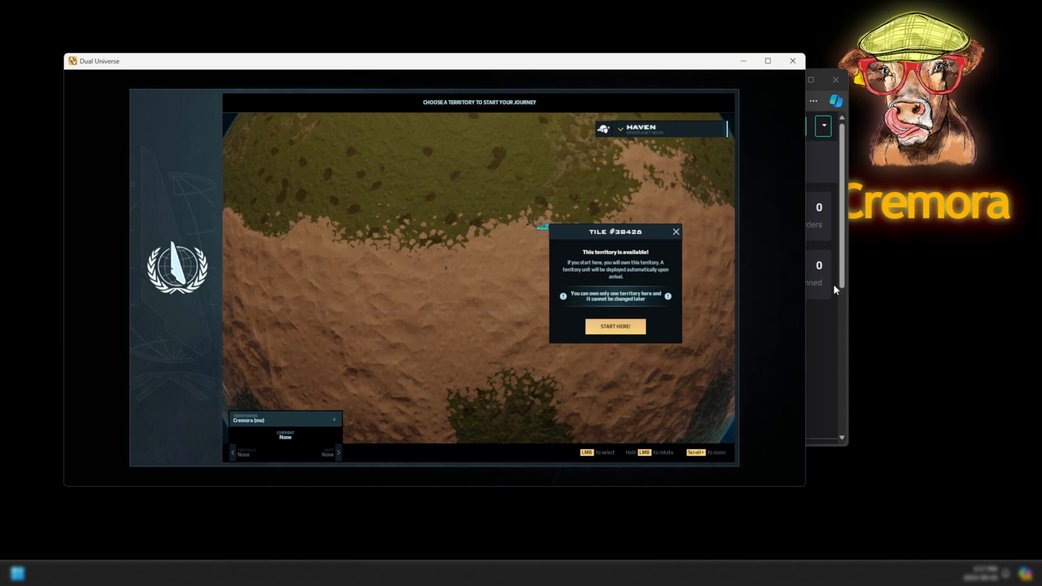
left_click_drag(354, 259, 379, 213)
left_click_drag(464, 172, 470, 241)
scroll(477, 244, "up", 4)
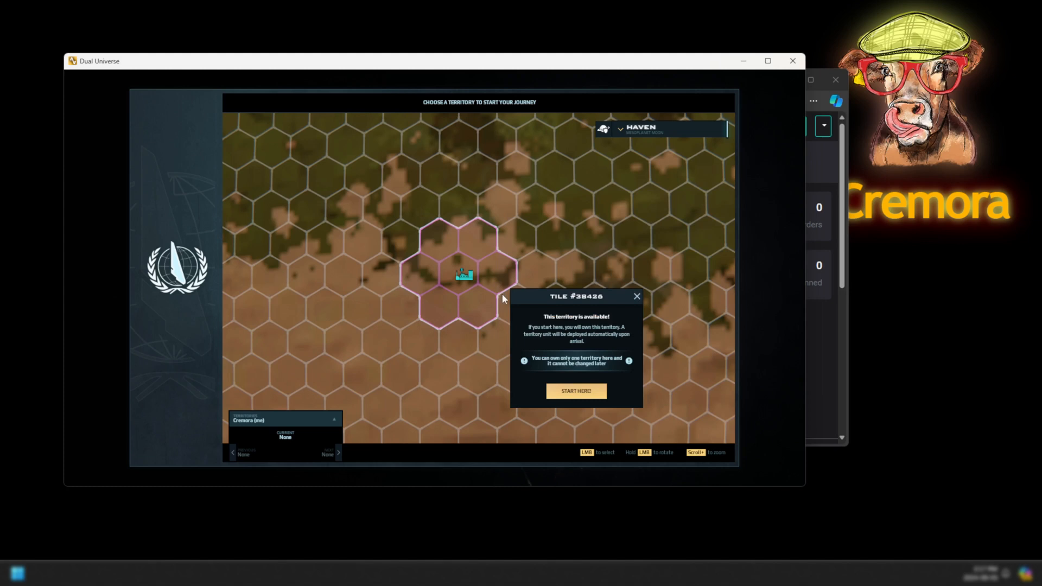
left_click(512, 253)
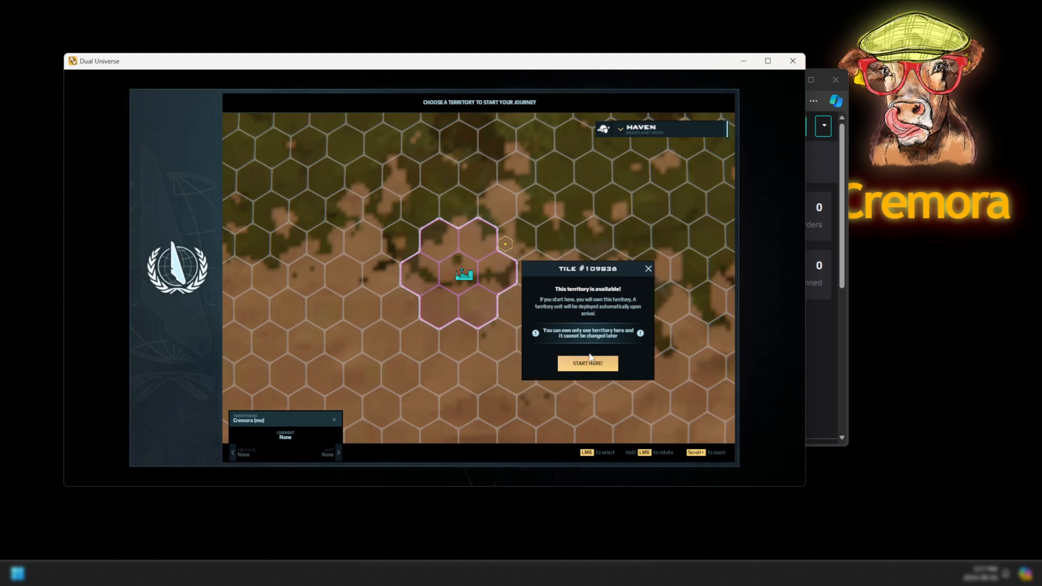
left_click(593, 368)
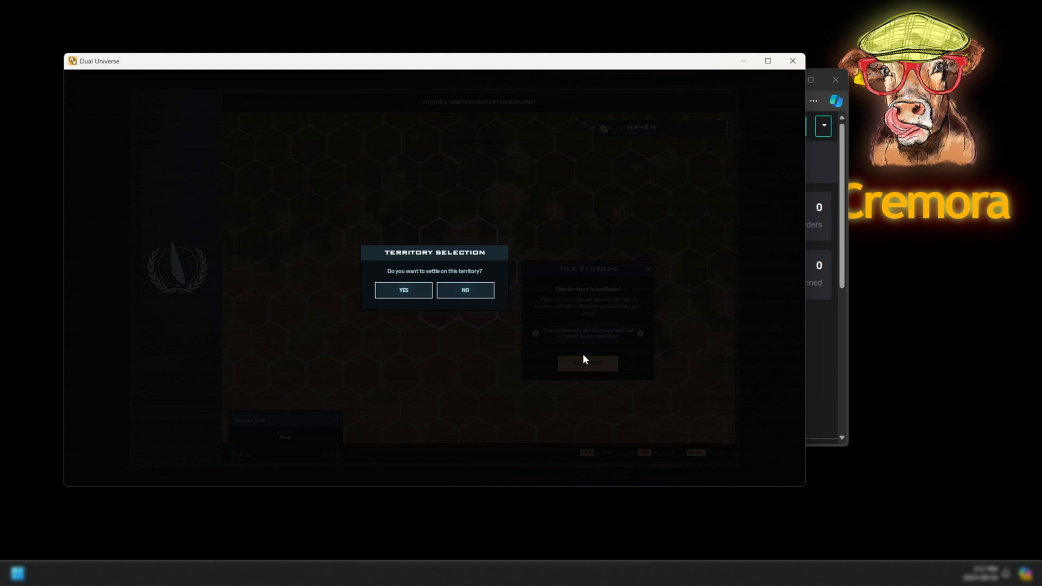
Confirm settling on the Haven territory and skip the intro cinematic.
left_click(418, 297)
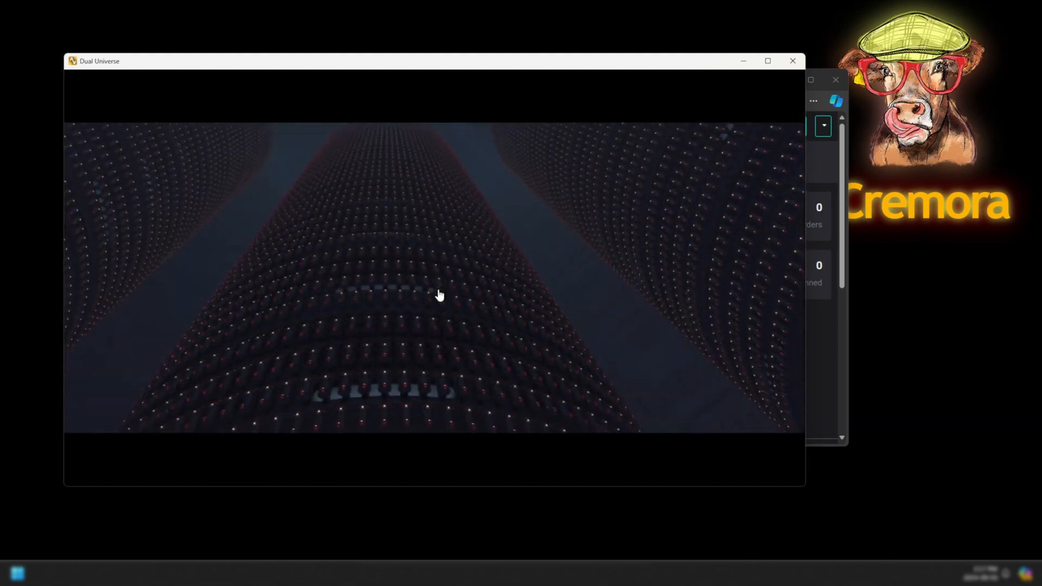
key("Escape")
left_click(466, 287)
key("Escape")
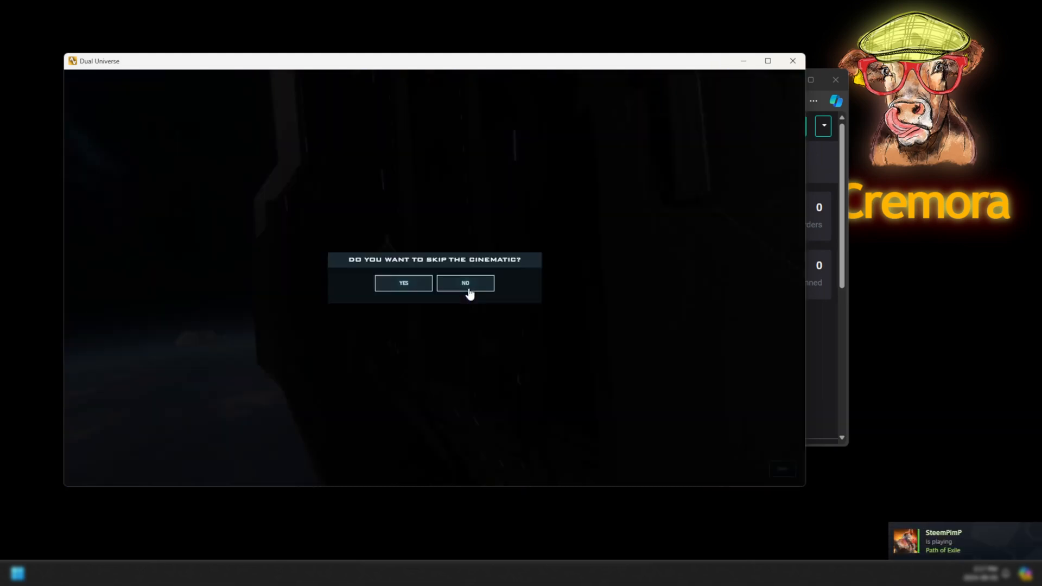
left_click(432, 284)
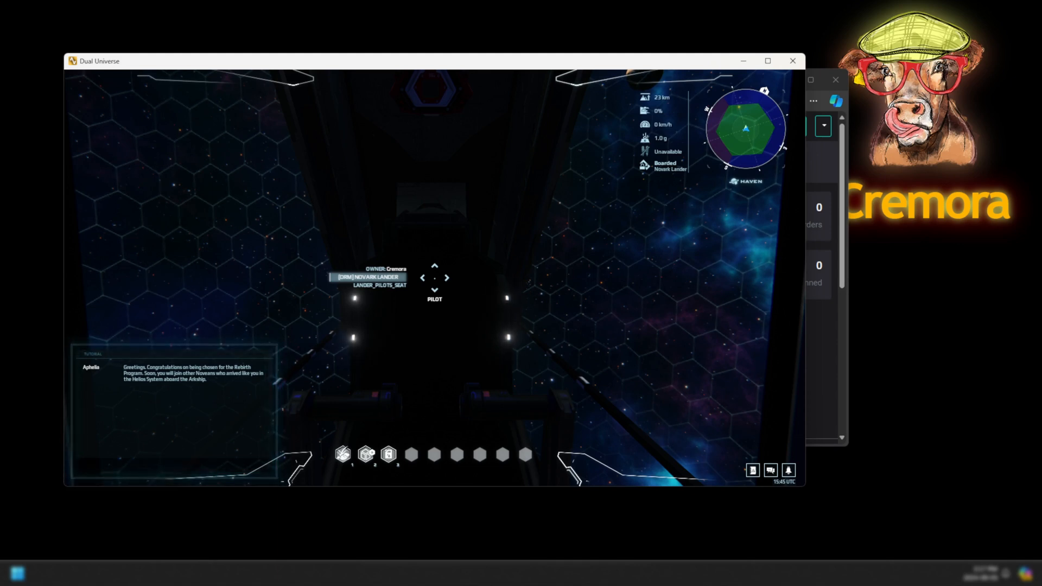
Look around the Novark Lander cockpit and hold F on the pilot seat until it lands.
key("s")
key("w")
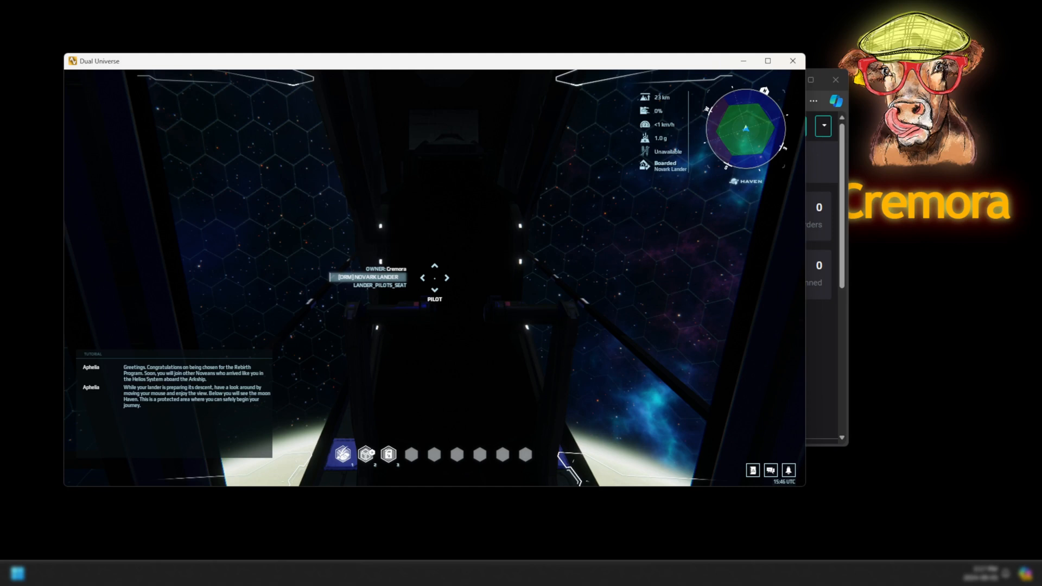
key("f")
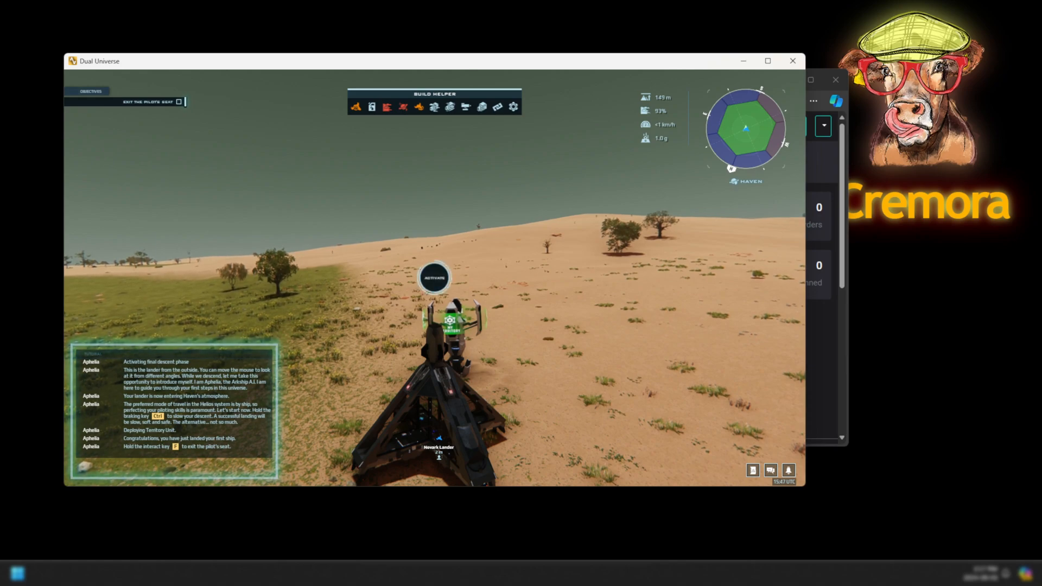
Leave the pilot seat and walk off the lander onto Haven's desert.
key("f")
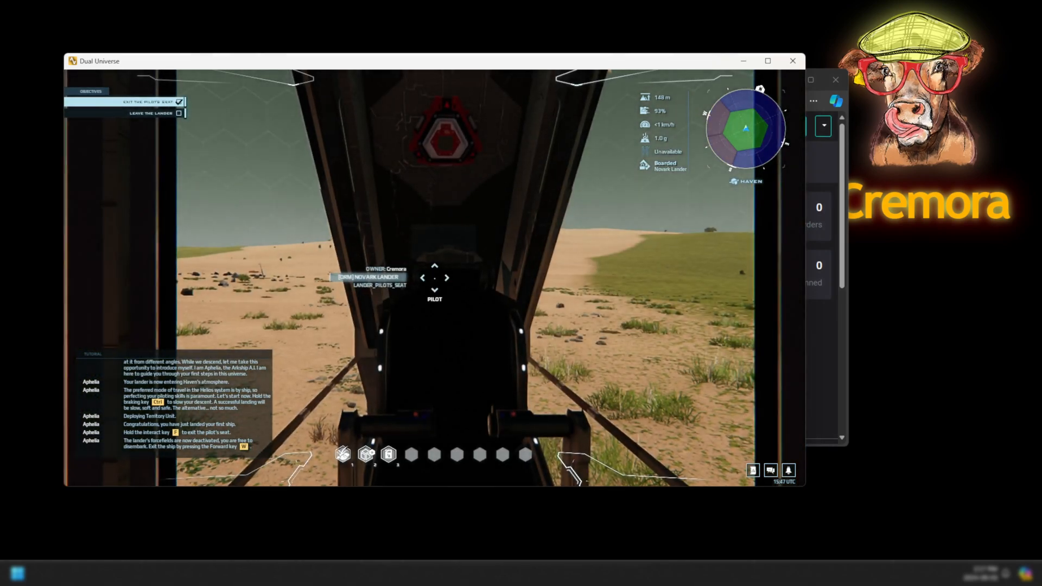
key("w")
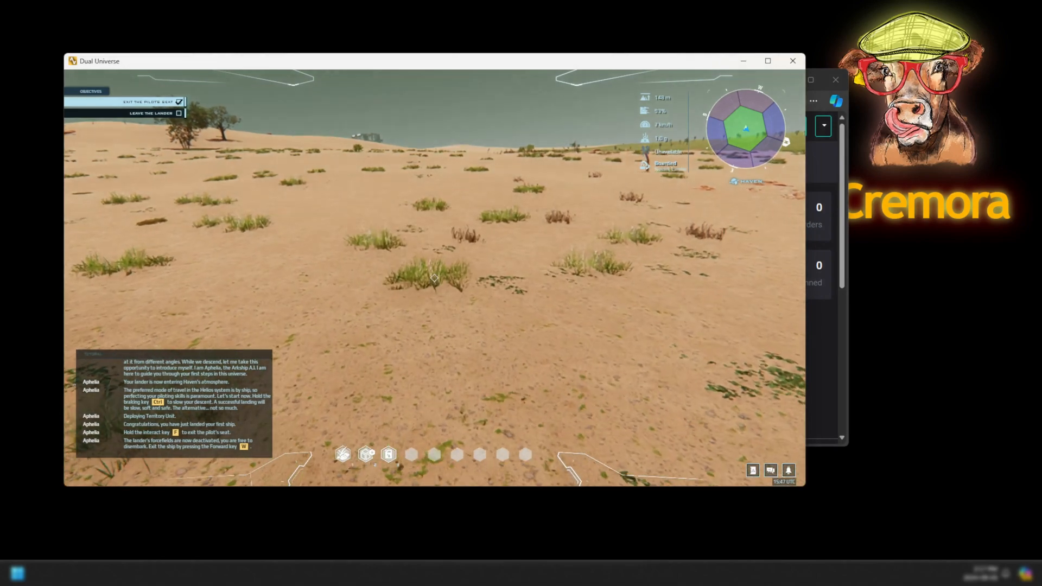
key("w")
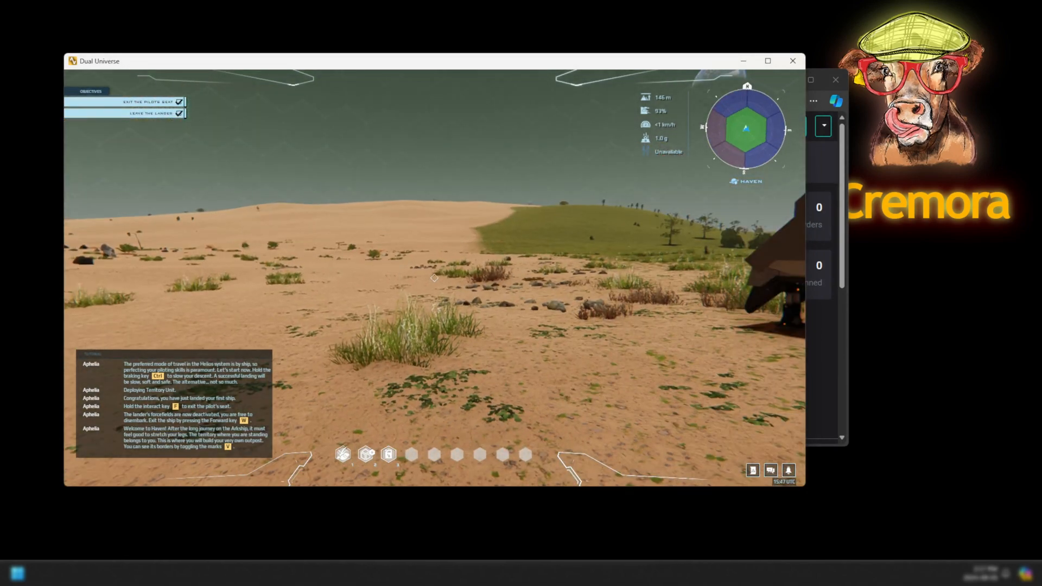
Abort the running tutorial and open the Nanopack inventory.
key("Escape")
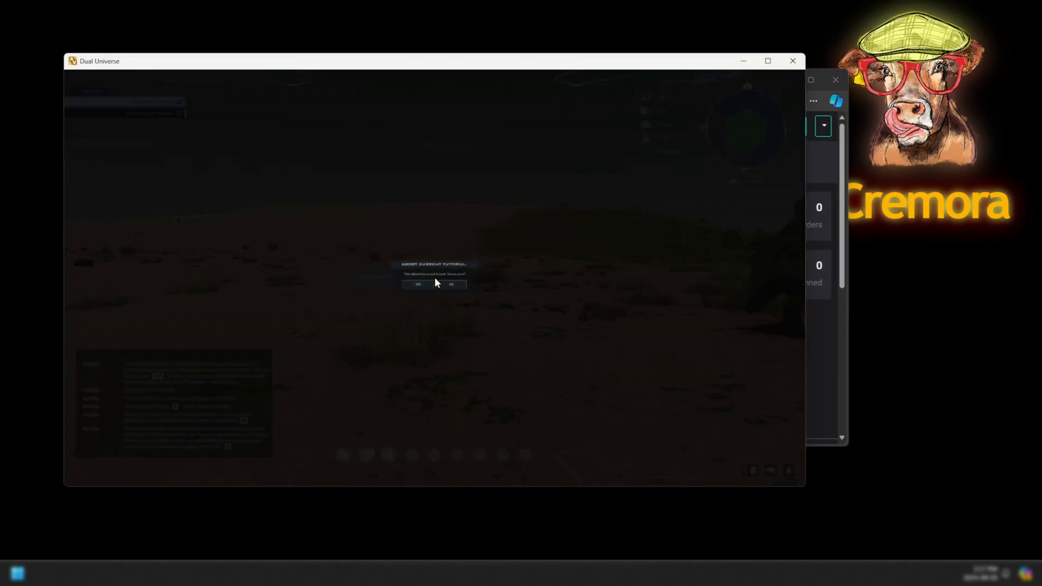
left_click(417, 295)
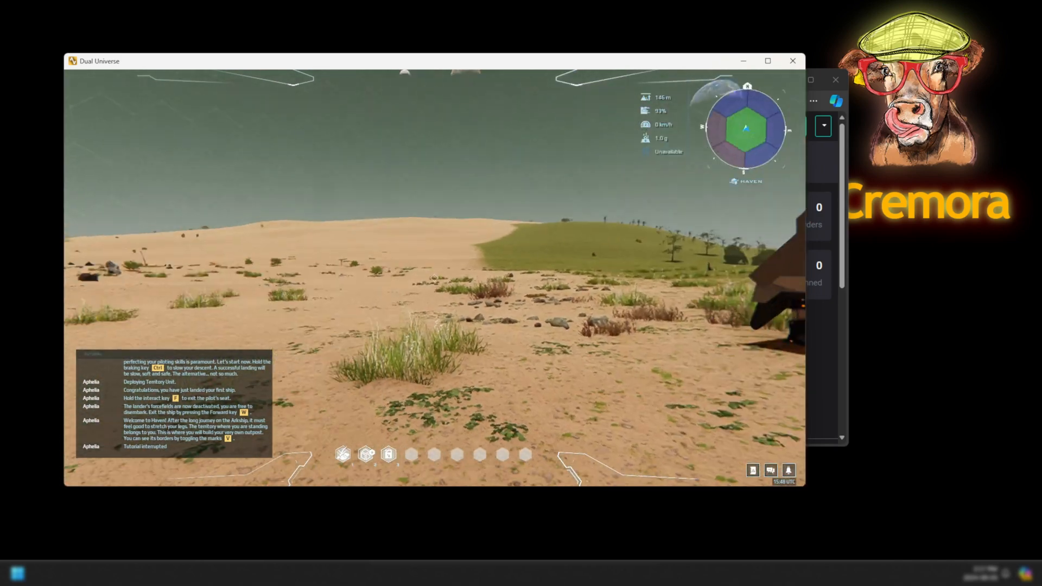
key("i")
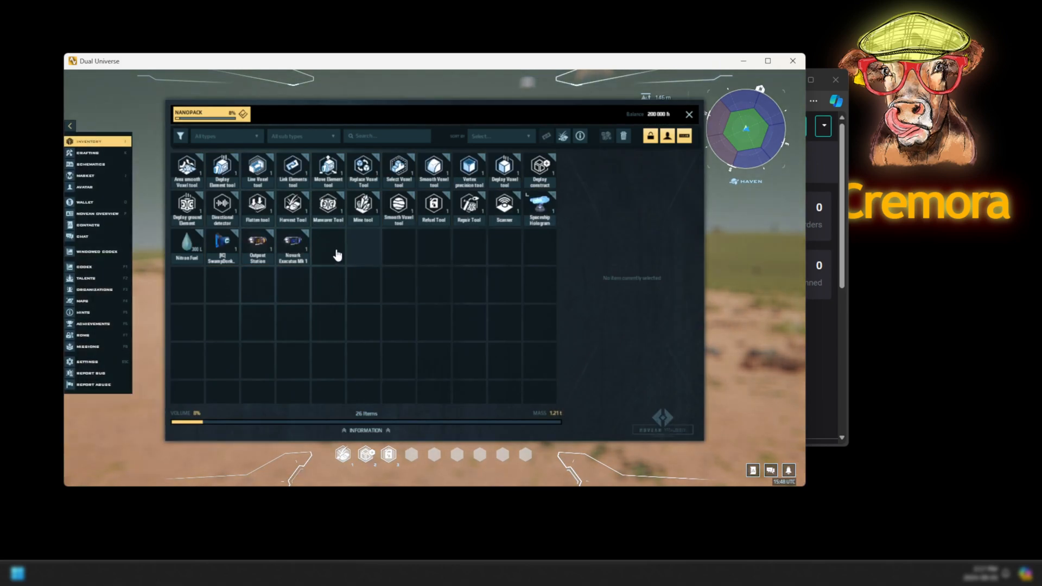
Create 1 blueprint from the [IC] SwampDonkey MK2 core for the 5 000 fee.
mouse_move(260, 242)
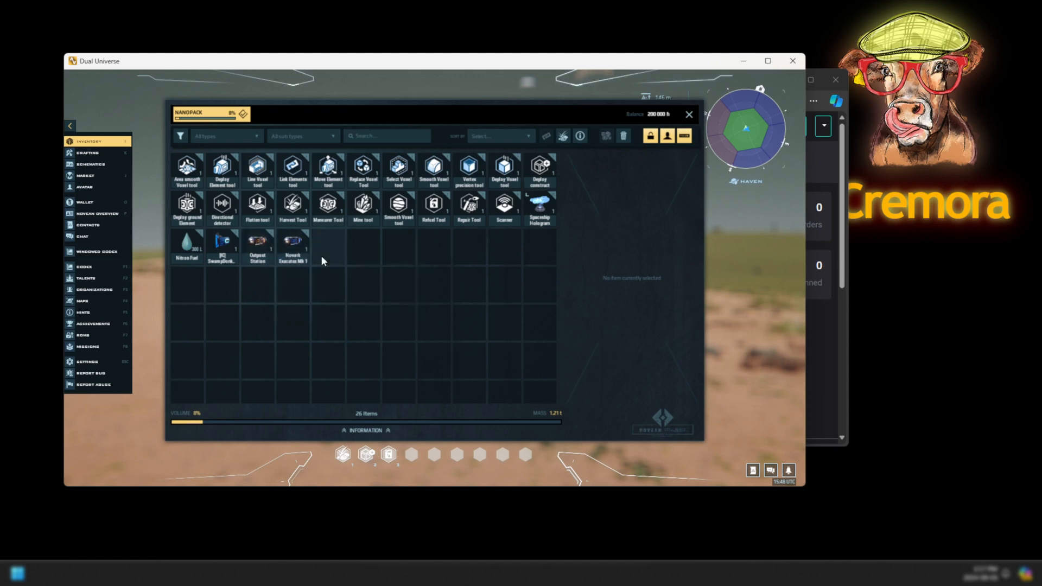
mouse_move(303, 249)
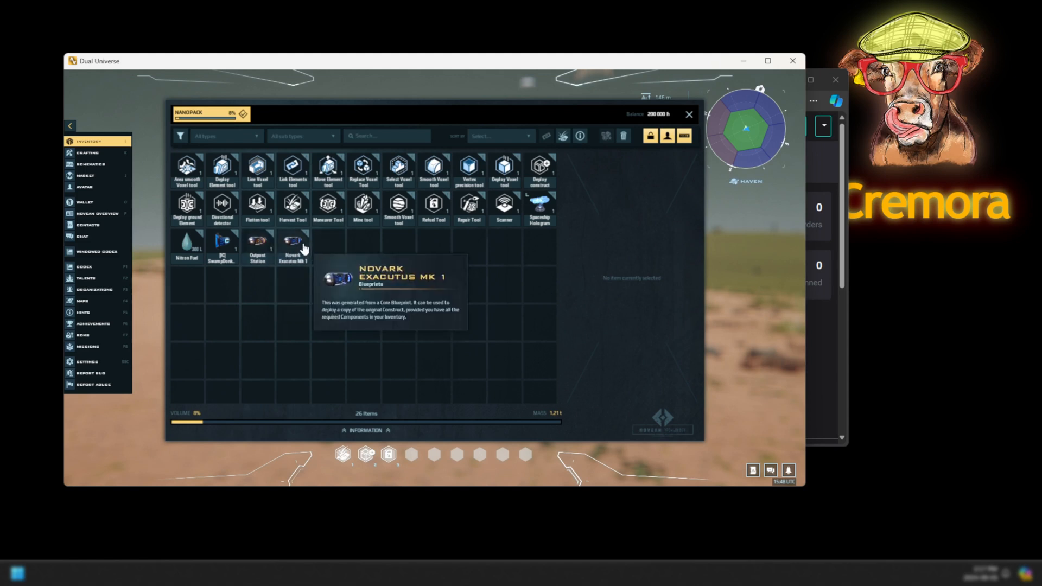
mouse_move(217, 247)
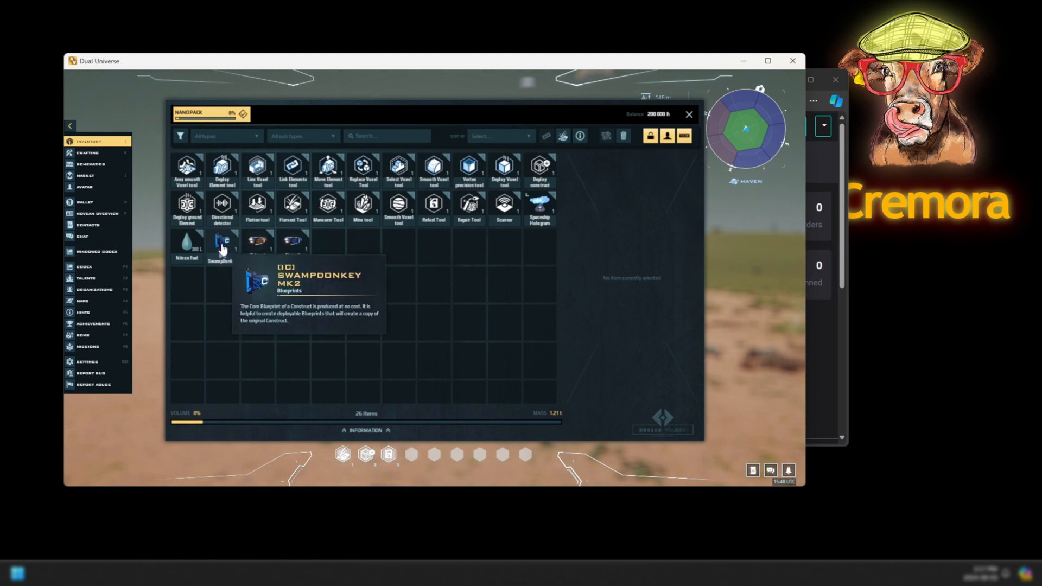
right_click(222, 249)
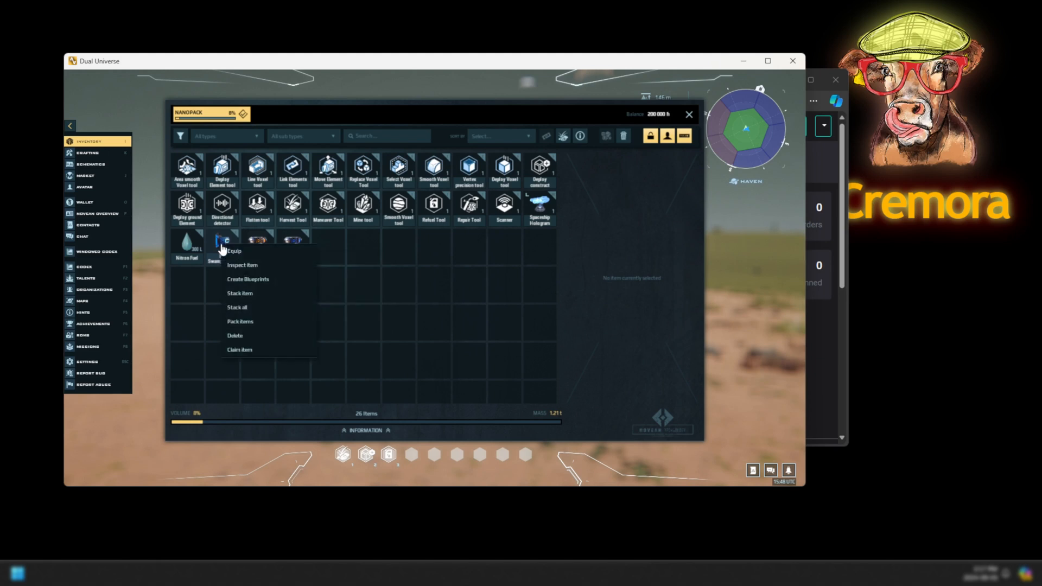
left_click(276, 285)
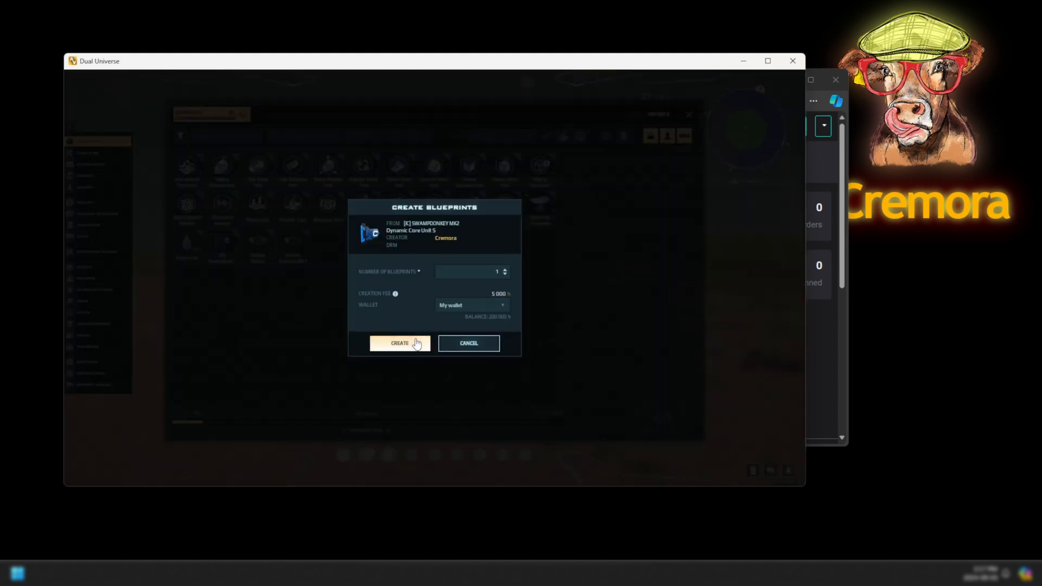
left_click(416, 344)
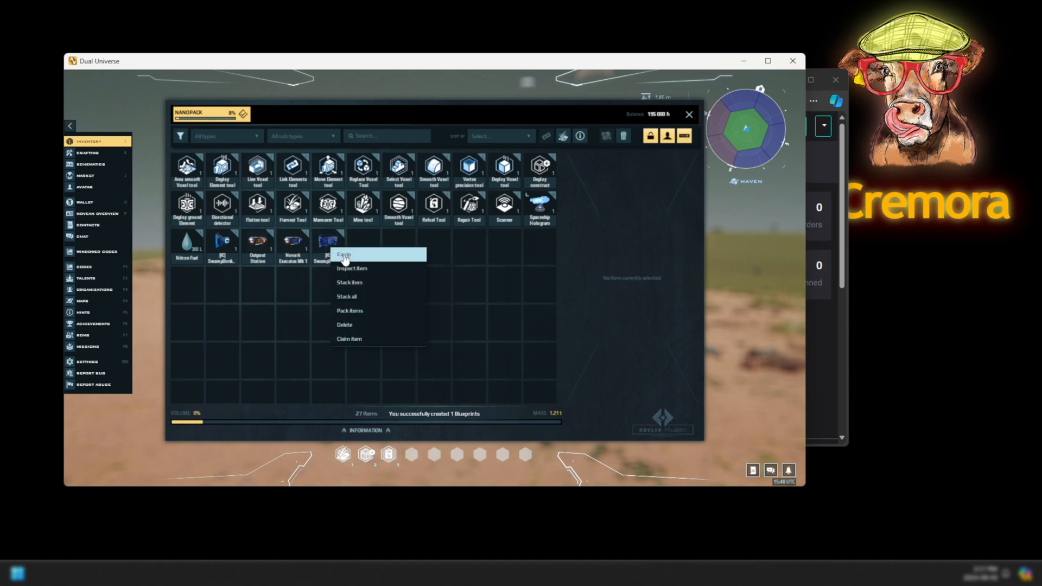
Equip the SwampDonkey blueprint and try deploying it; it fails for a missing talent.
left_click(350, 255)
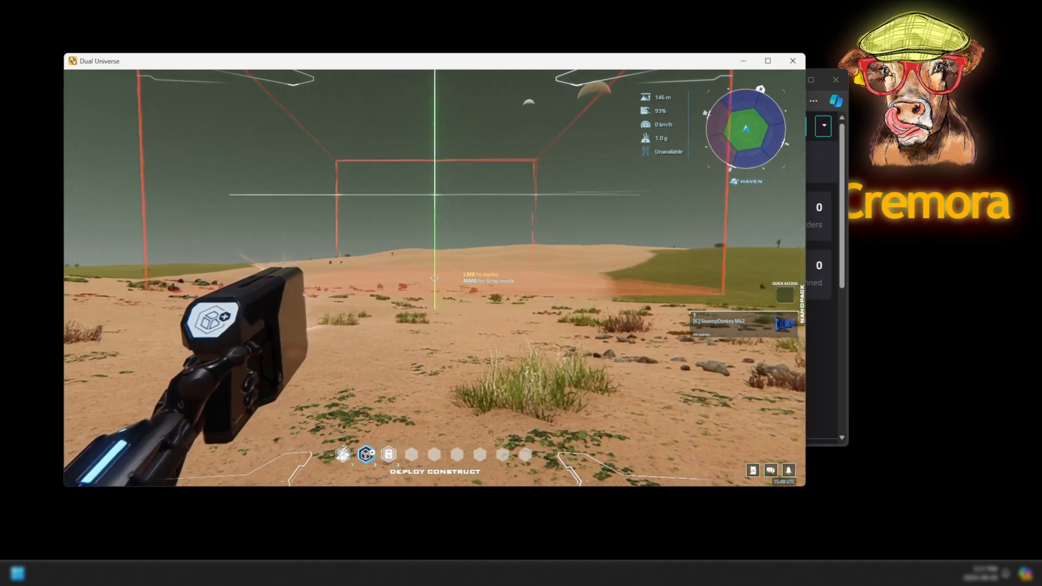
left_click(434, 278)
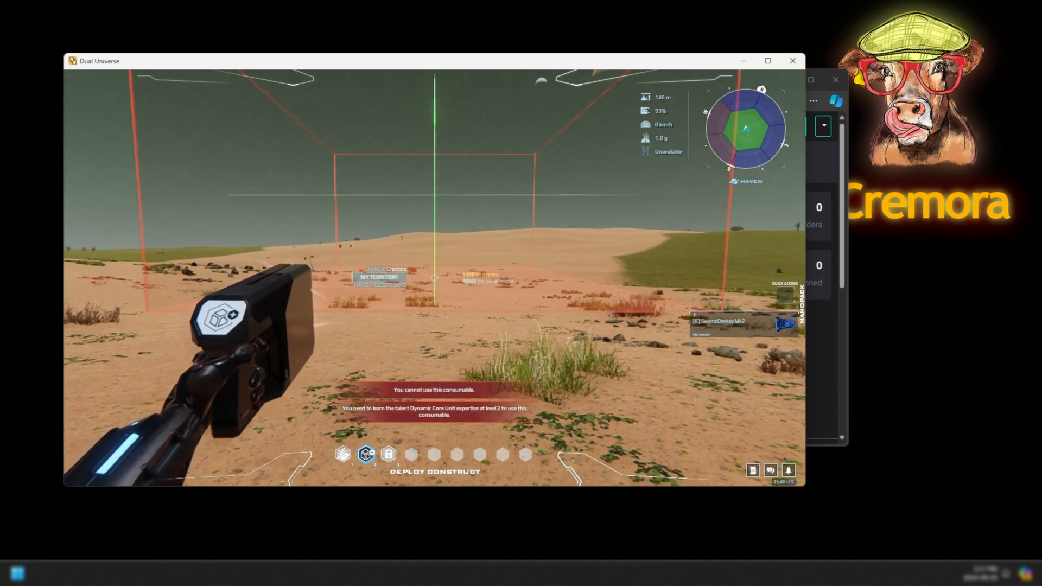
key("Escape")
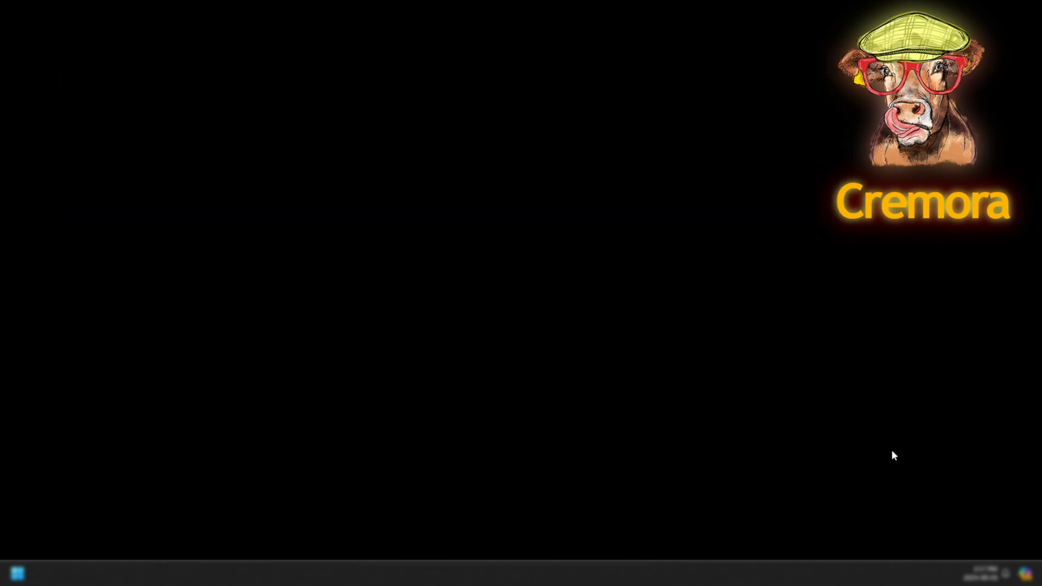